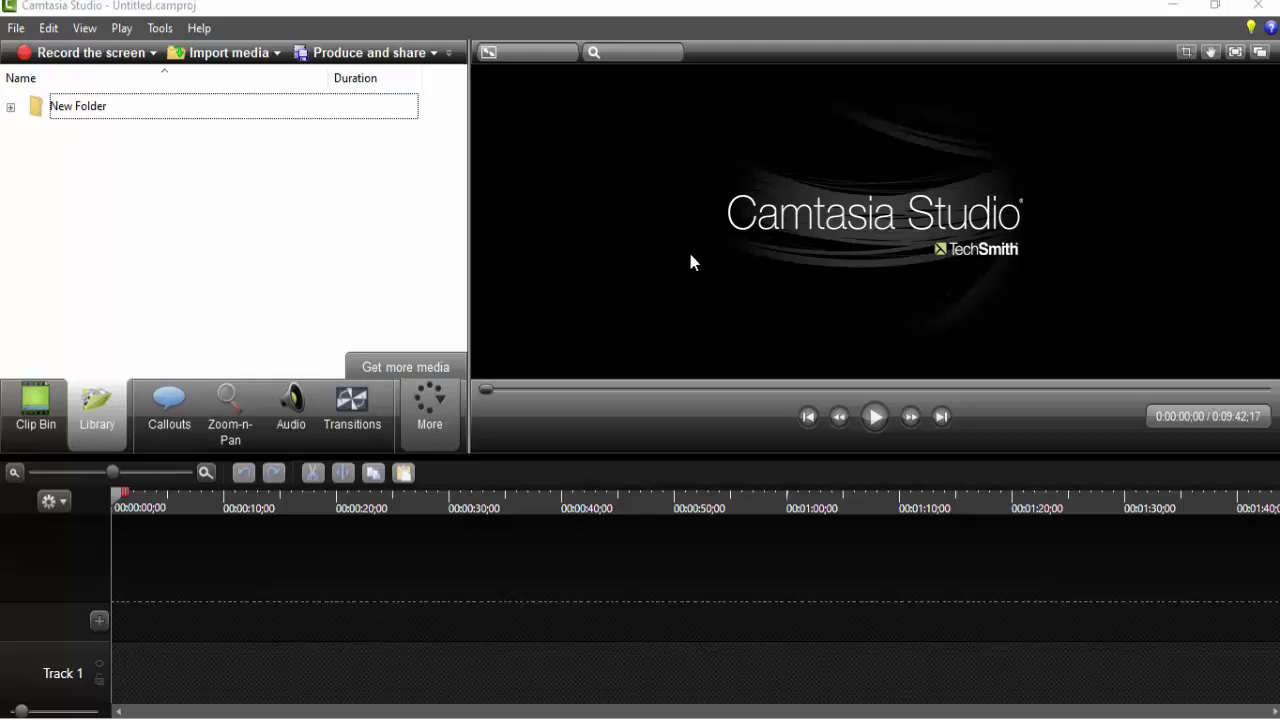
View the program's version information from the Help menu, then close it.
click(199, 28)
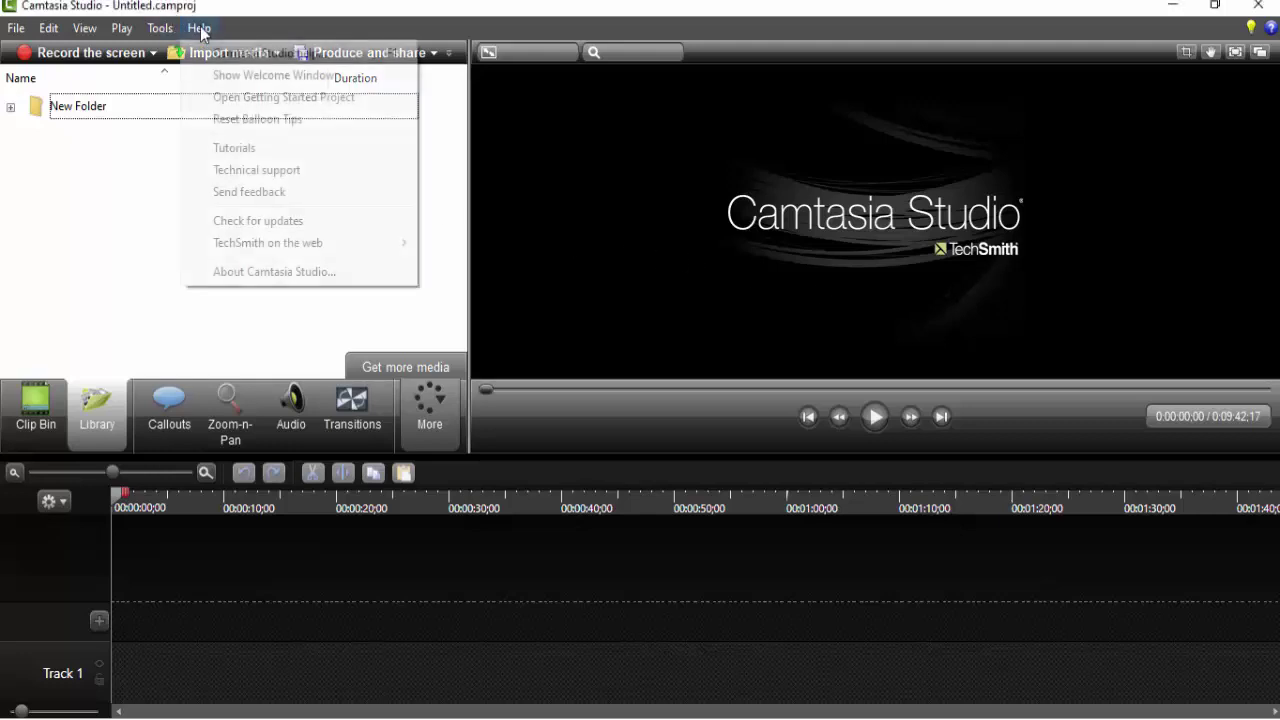
click(266, 273)
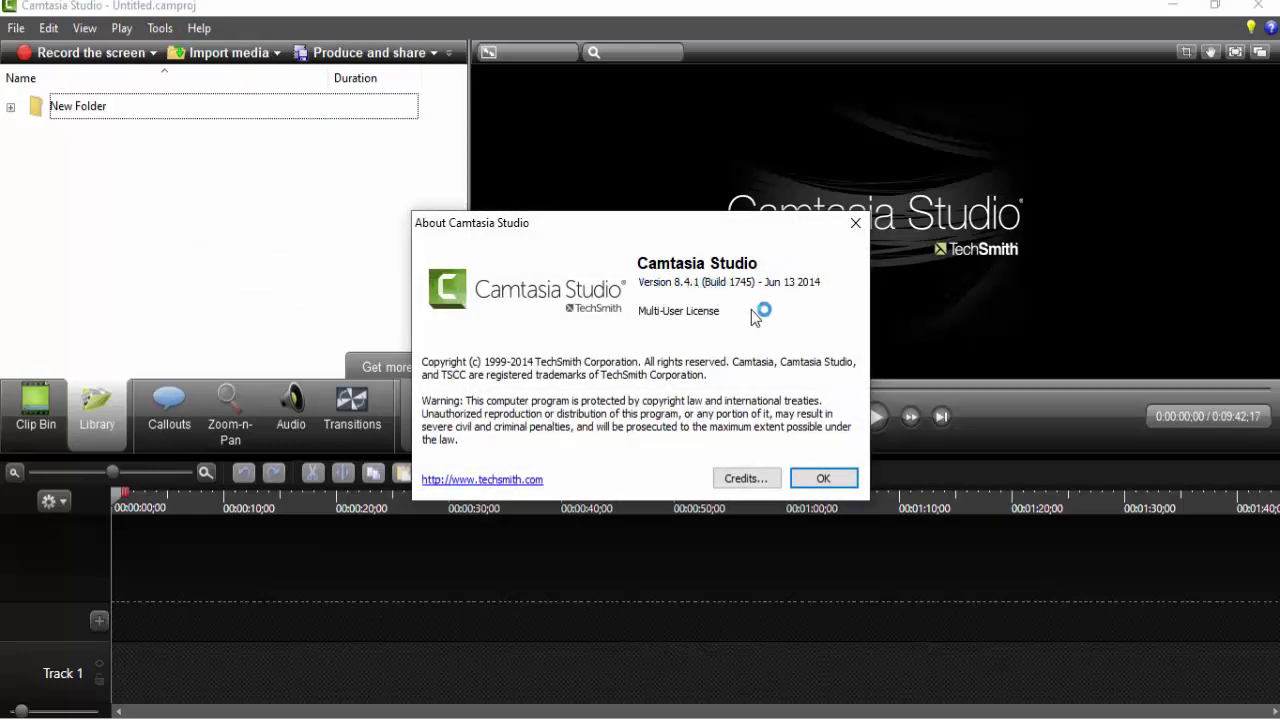
click(830, 479)
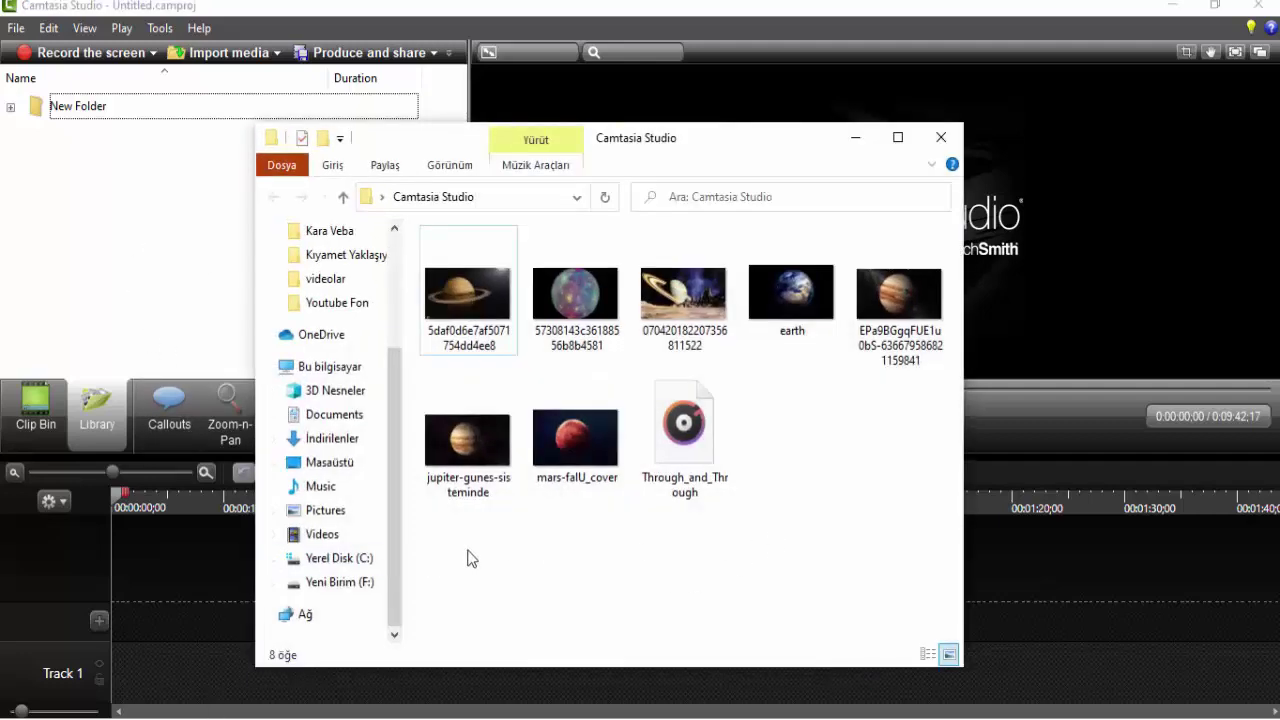
Select all eight planet images and the Through_and_Through music and add them to the Camtasia library.
mouse_move(466, 555)
mouse_down()
mouse_move(894, 283)
mouse_move(90, 242)
mouse_up()
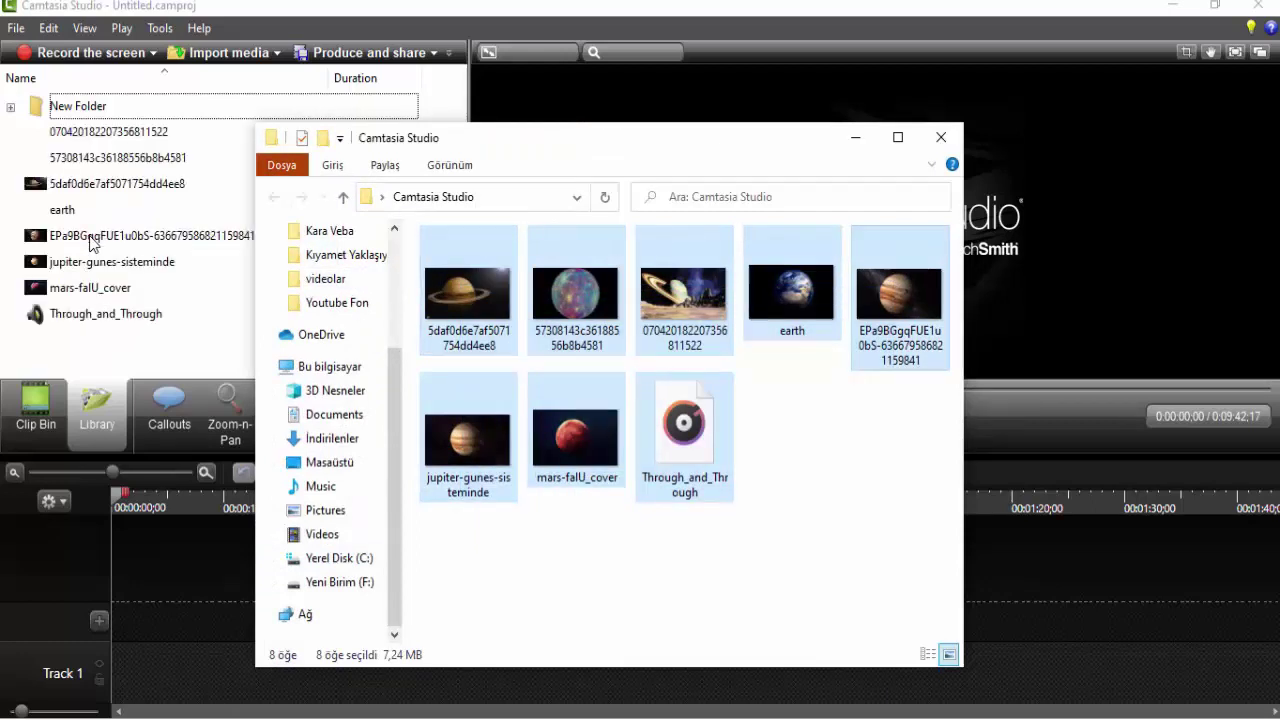
click(178, 376)
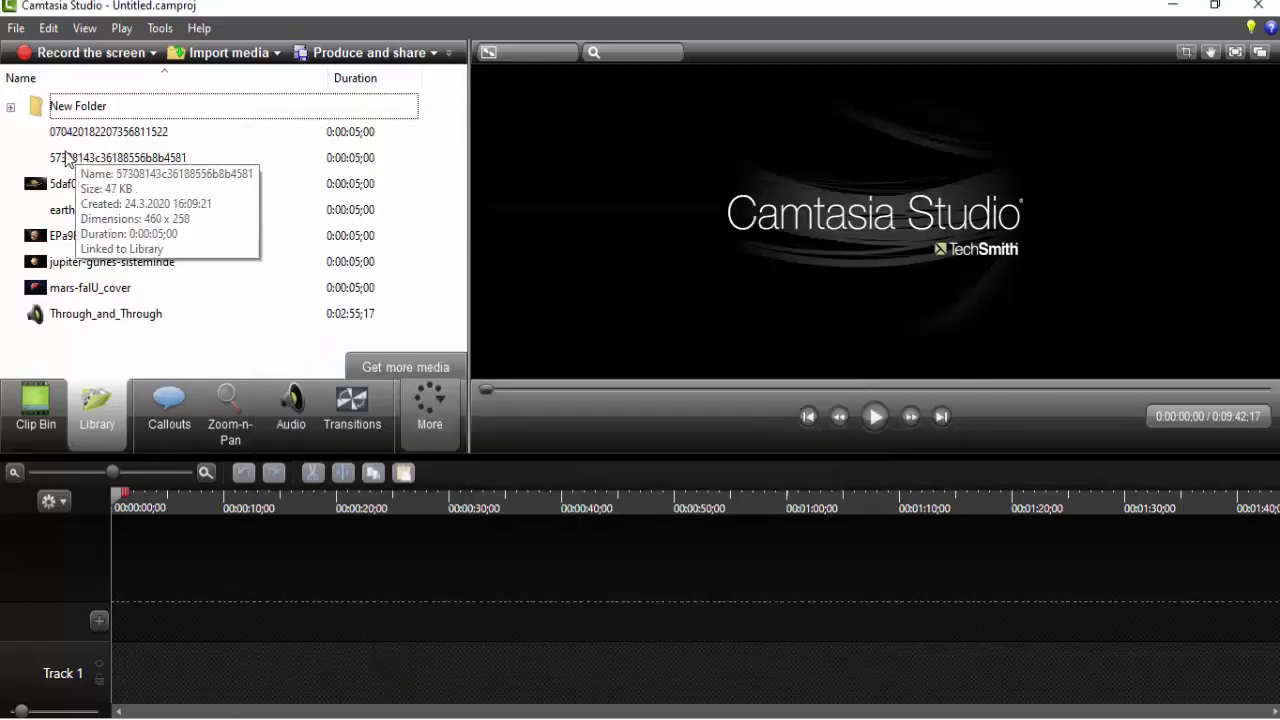
click(107, 183)
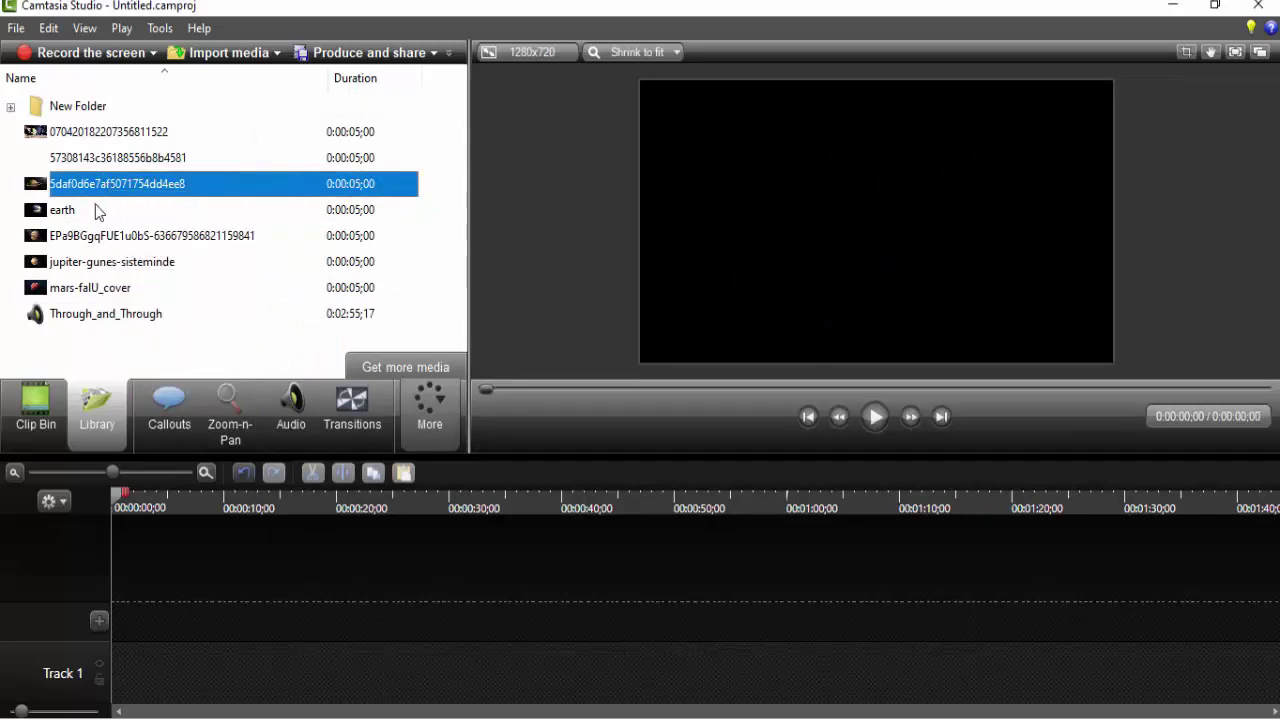
Place ringed-planet, colourful planet and jupiter-gunes-sisteminde back to back on Track 1, lengthening the first clip.
click(32, 132)
mouse_move(32, 139)
mouse_down()
mouse_move(172, 682)
mouse_move(175, 672)
mouse_up()
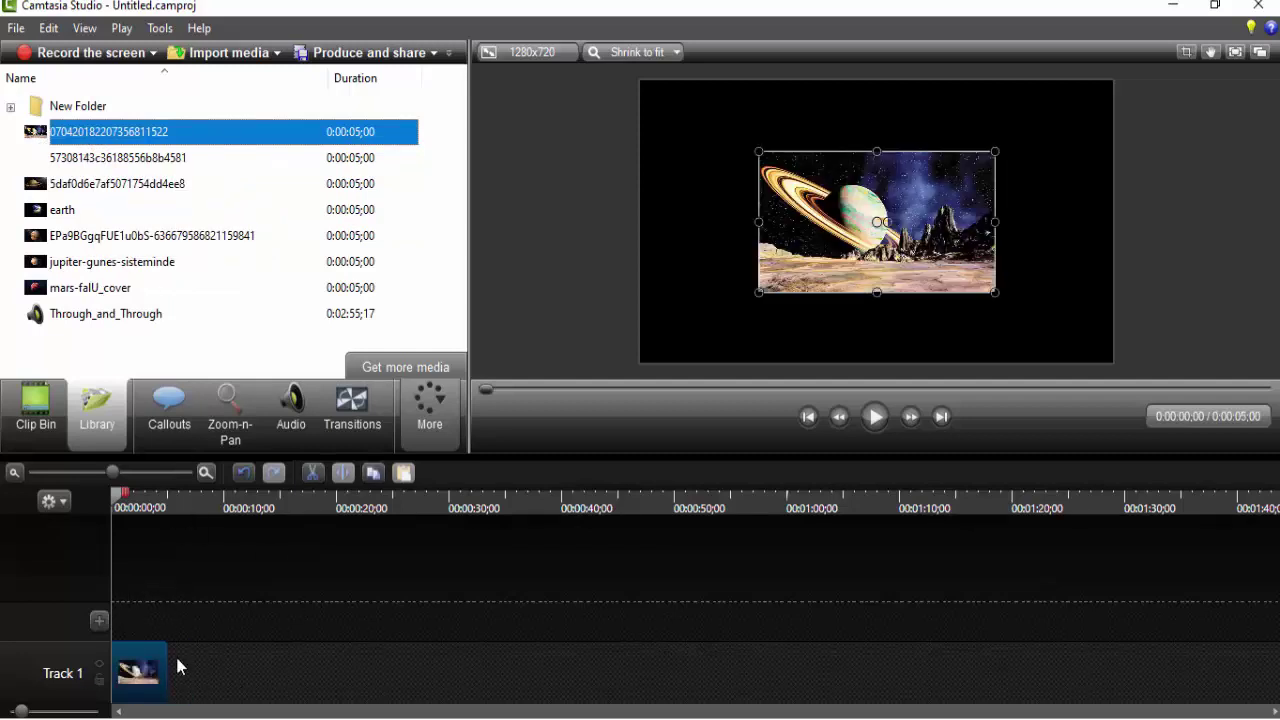
mouse_move(126, 163)
mouse_down()
mouse_move(200, 685)
mouse_move(345, 673)
mouse_up()
mouse_move(166, 667)
mouse_down()
mouse_move(262, 672)
mouse_move(228, 673)
mouse_move(239, 673)
mouse_up()
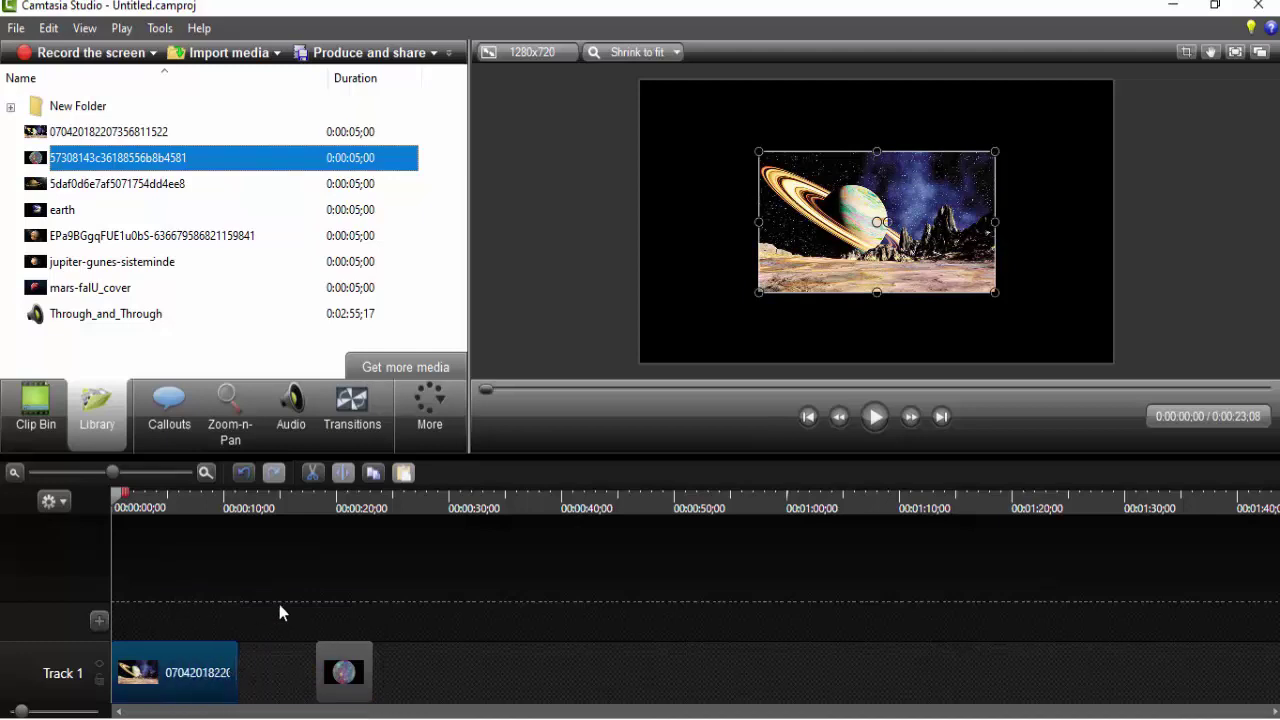
click(279, 542)
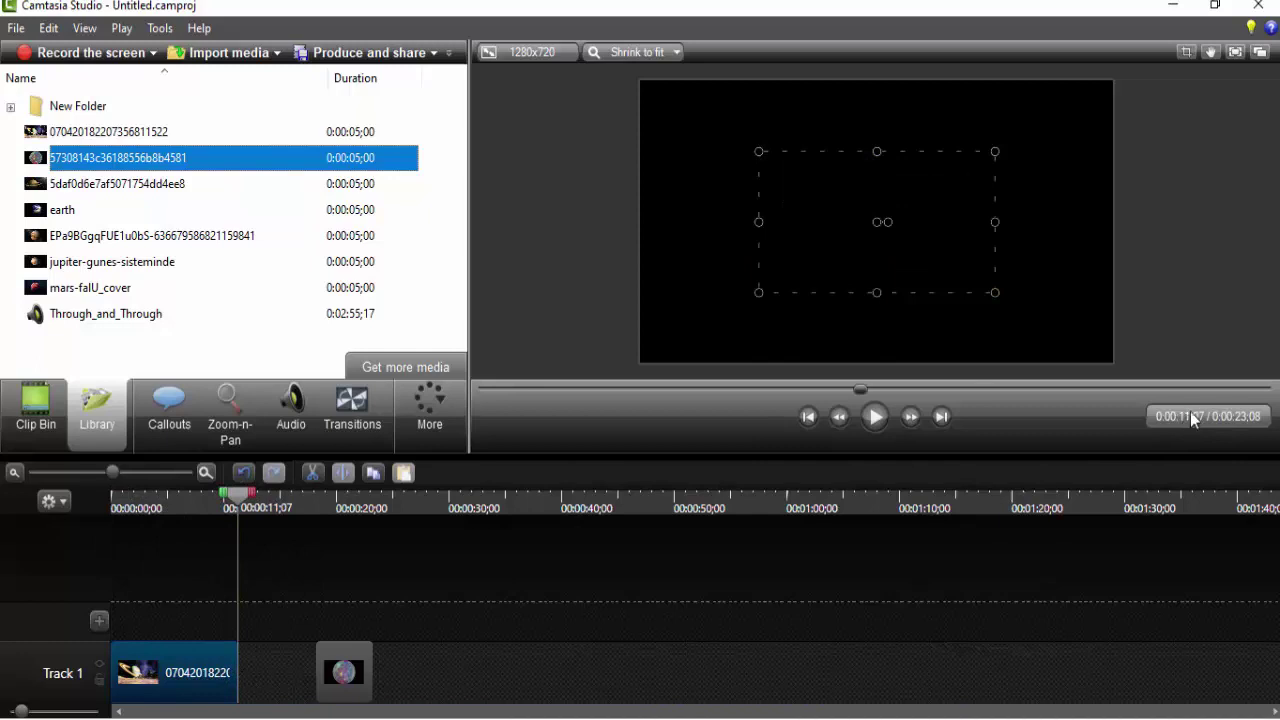
mouse_move(340, 672)
mouse_down()
mouse_move(226, 682)
mouse_move(424, 672)
mouse_up()
click(112, 262)
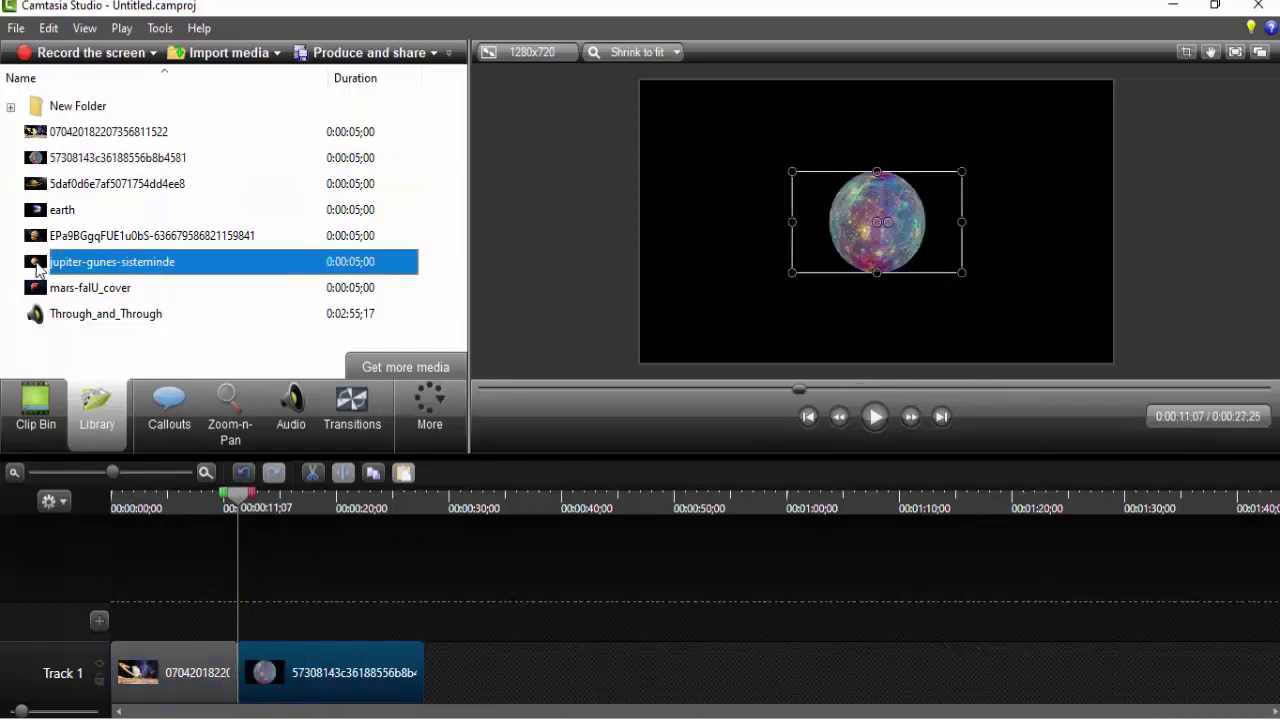
drag(36, 264, 498, 690)
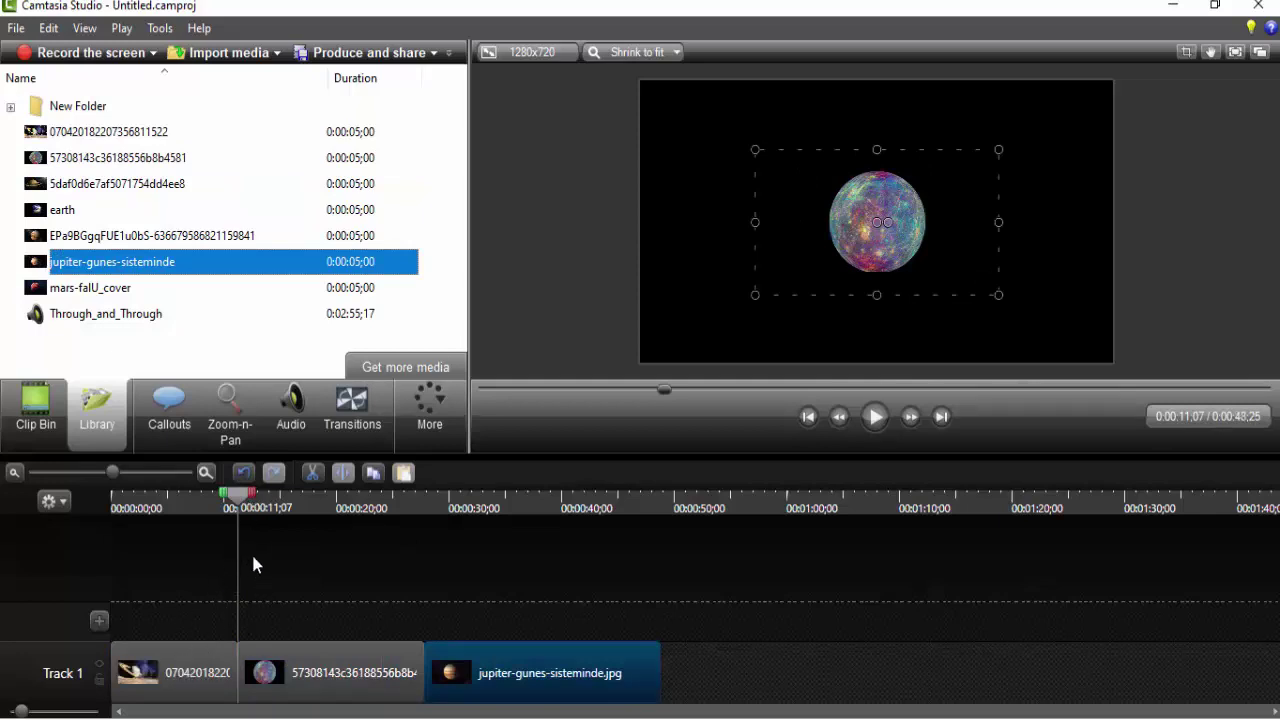
Enlarge the ringed-planet image until it fills the 1280x720 canvas.
click(116, 505)
click(843, 230)
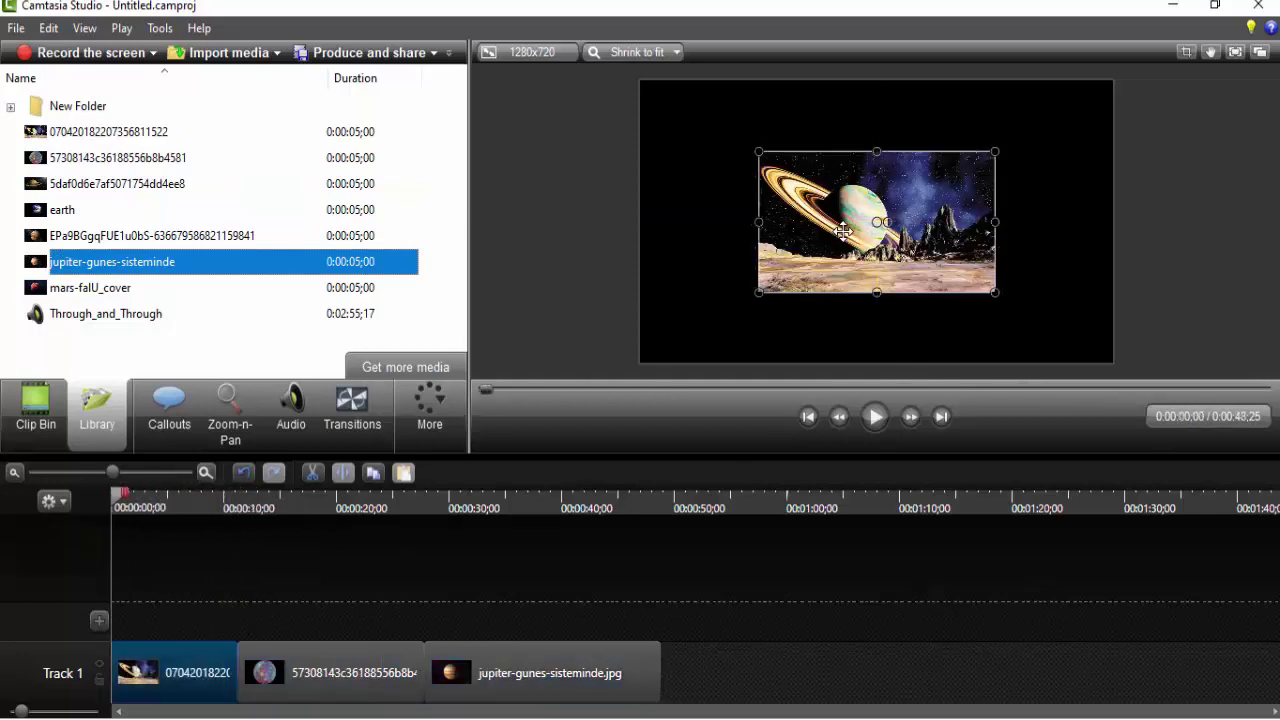
drag(740, 305, 631, 348)
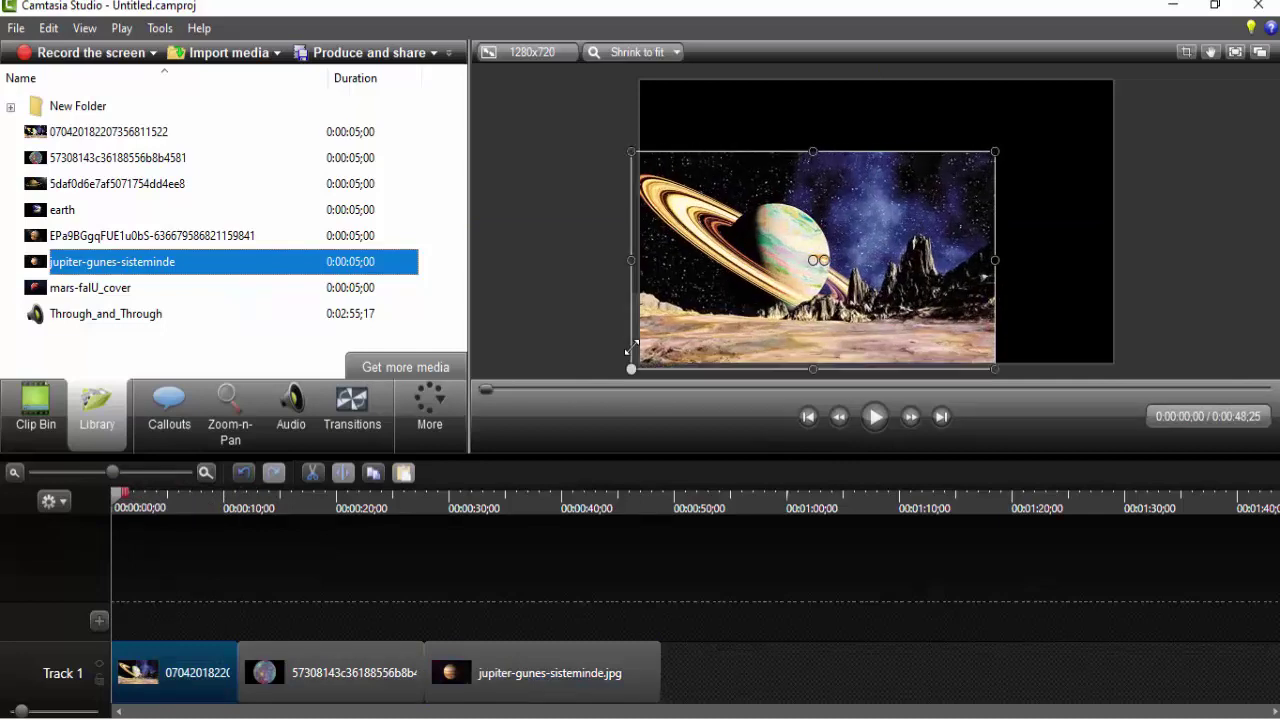
drag(995, 152, 1092, 80)
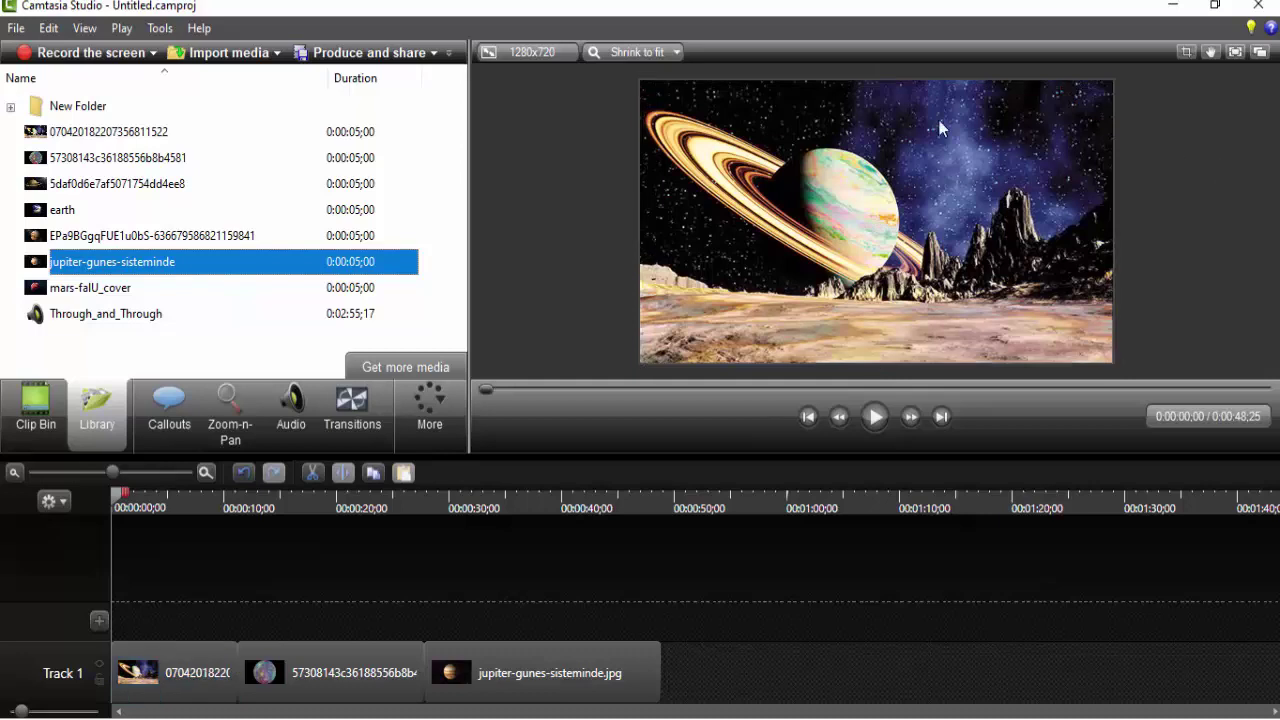
click(878, 223)
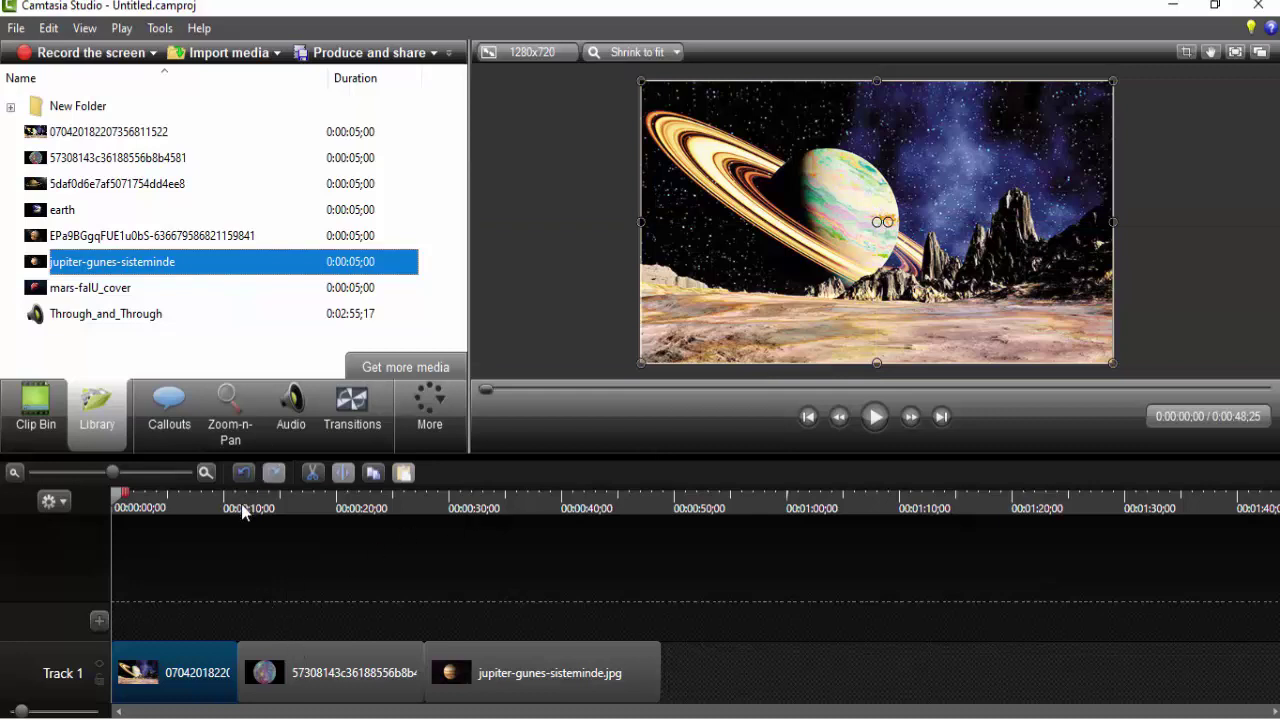
Enlarge the colourful planet image to fill the canvas, then advance to the jupiter clip at 0:00:30;22.
drag(241, 506, 279, 505)
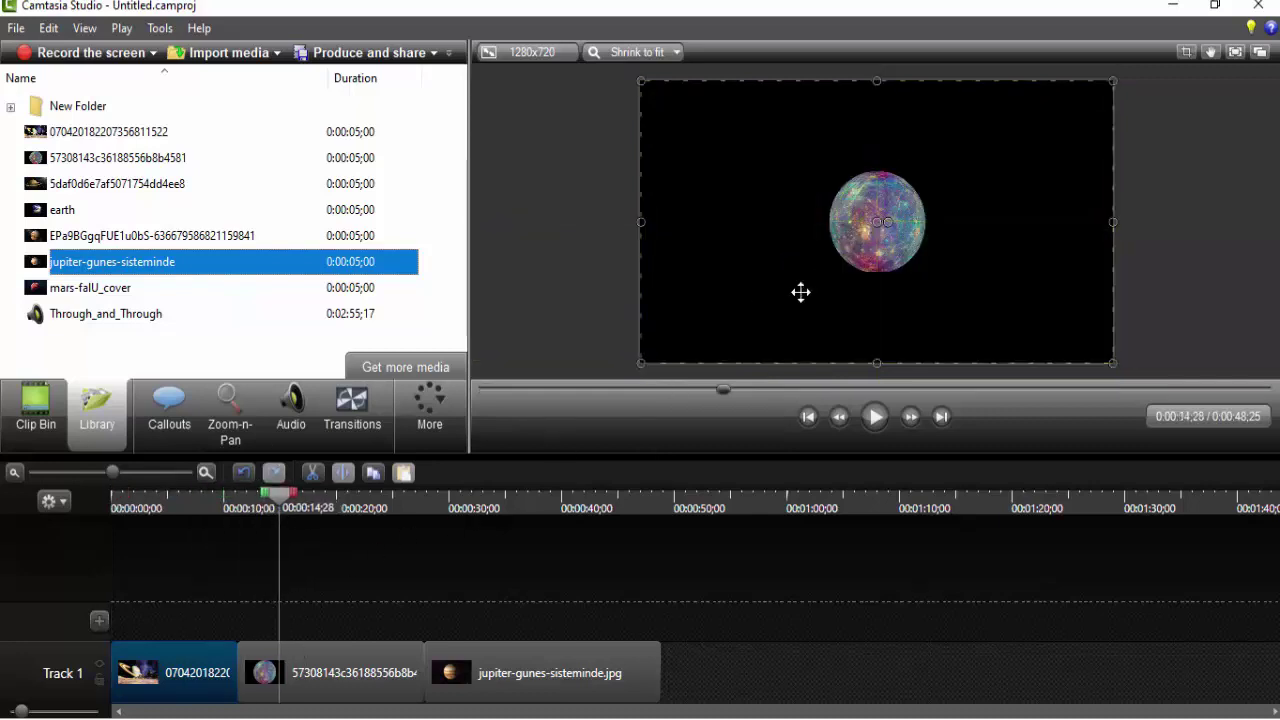
click(857, 246)
drag(795, 271, 640, 363)
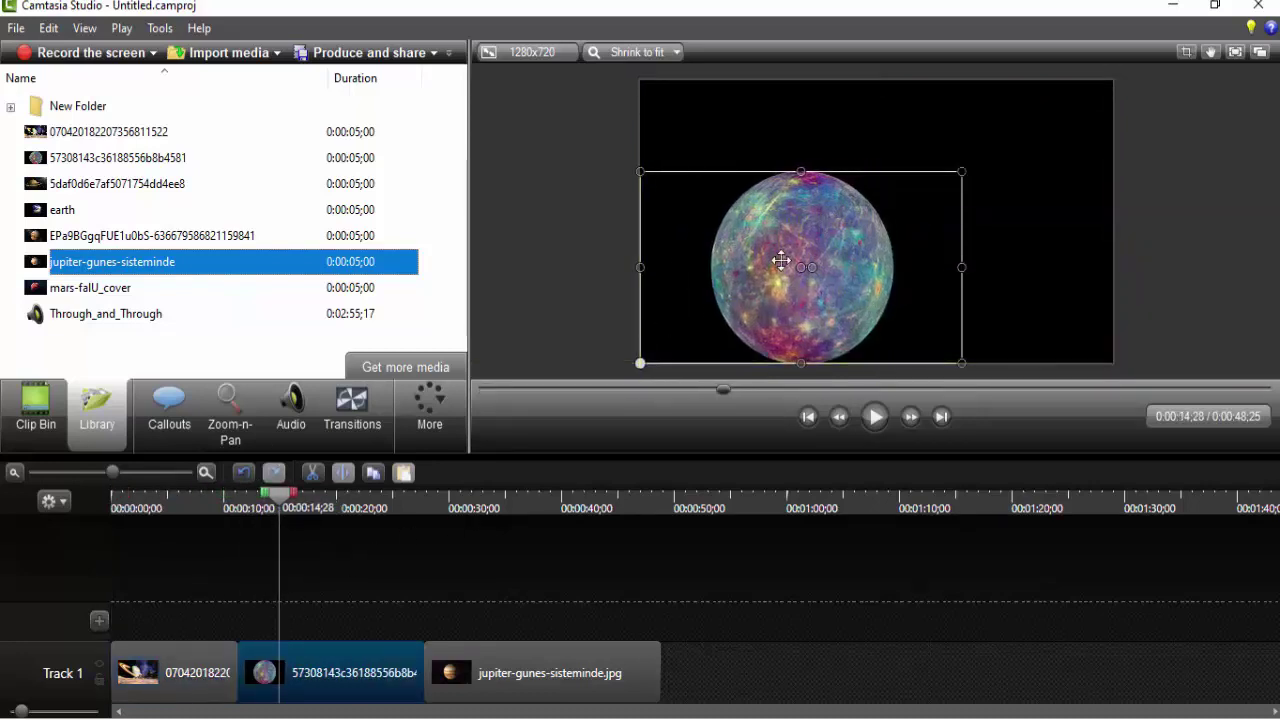
drag(961, 171, 1113, 80)
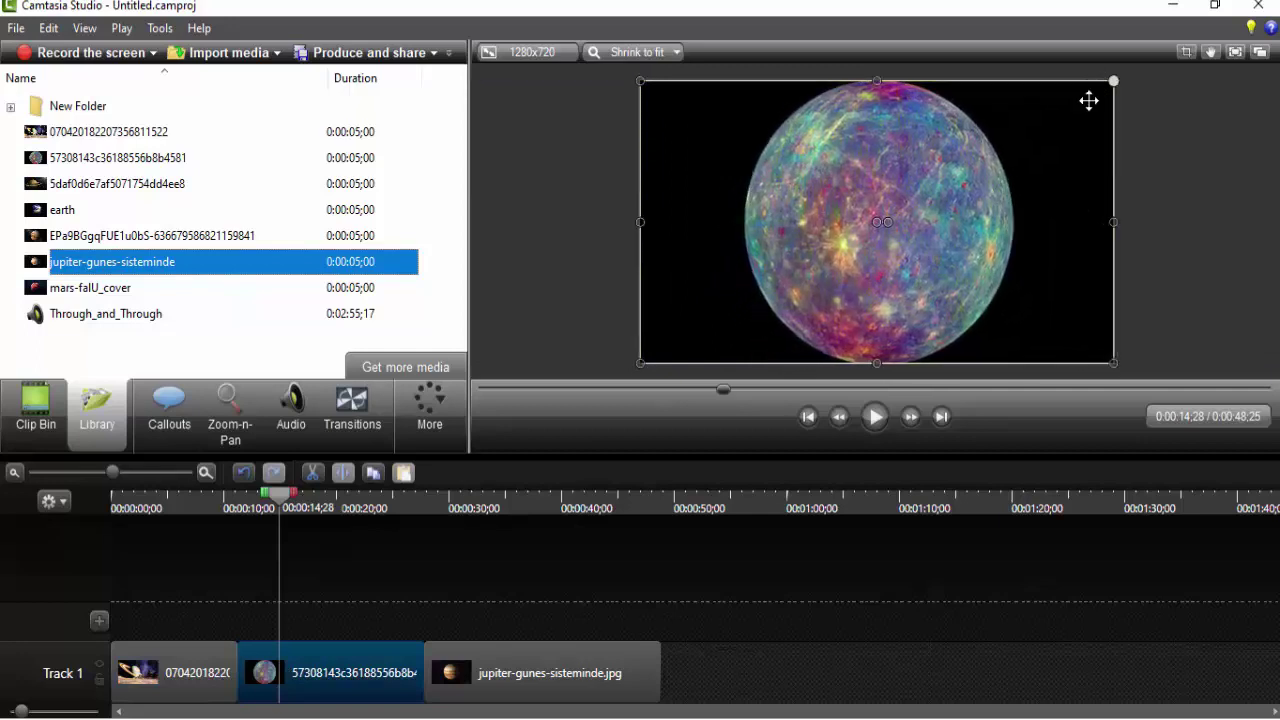
click(270, 532)
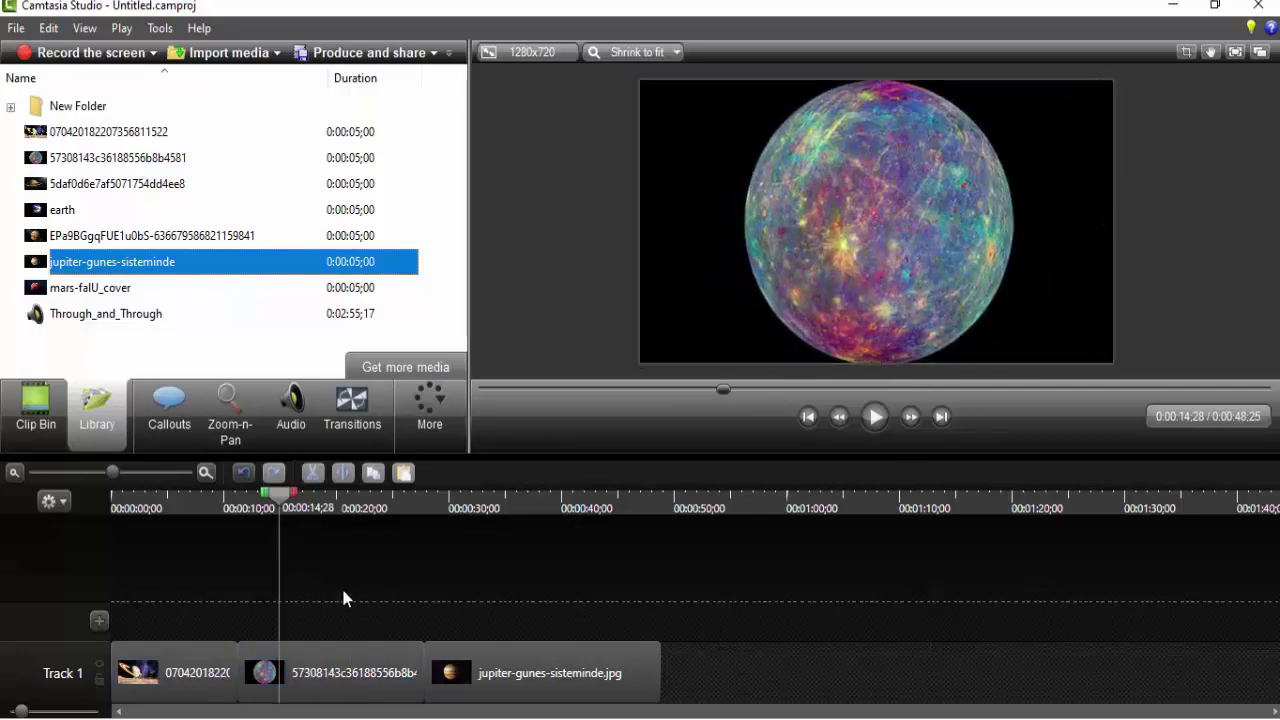
drag(313, 507, 357, 523)
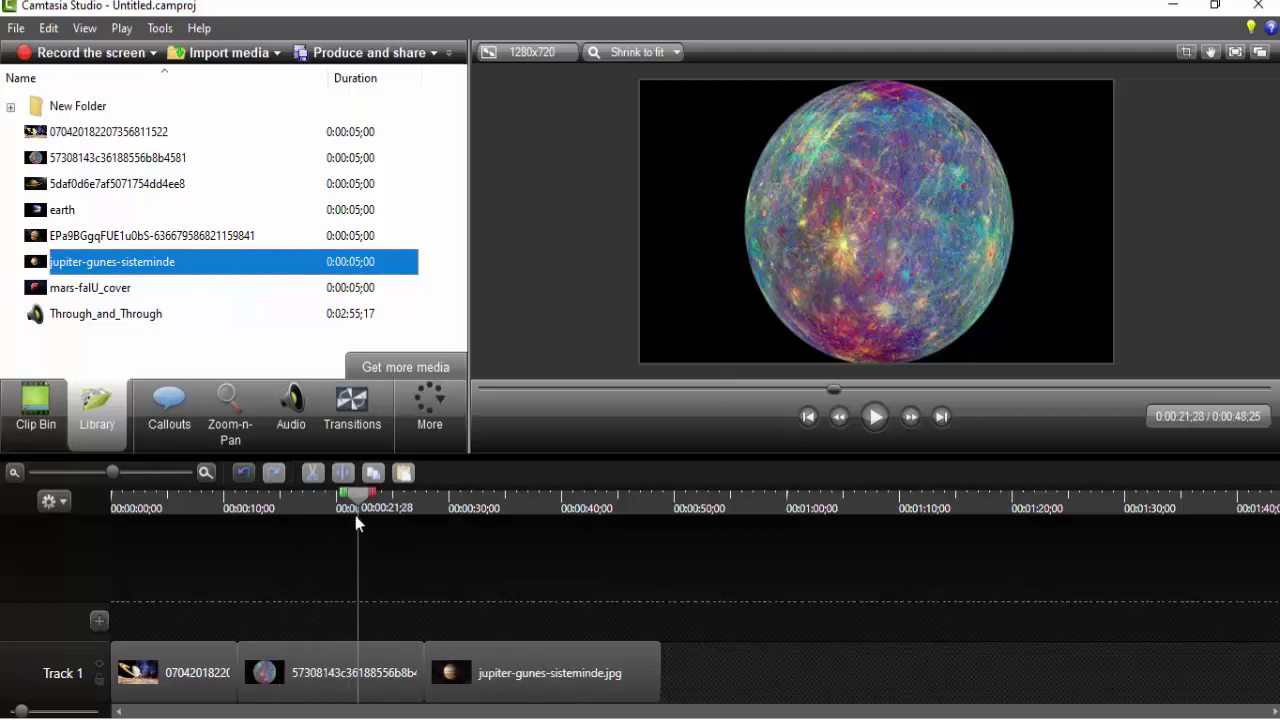
drag(355, 515, 457, 516)
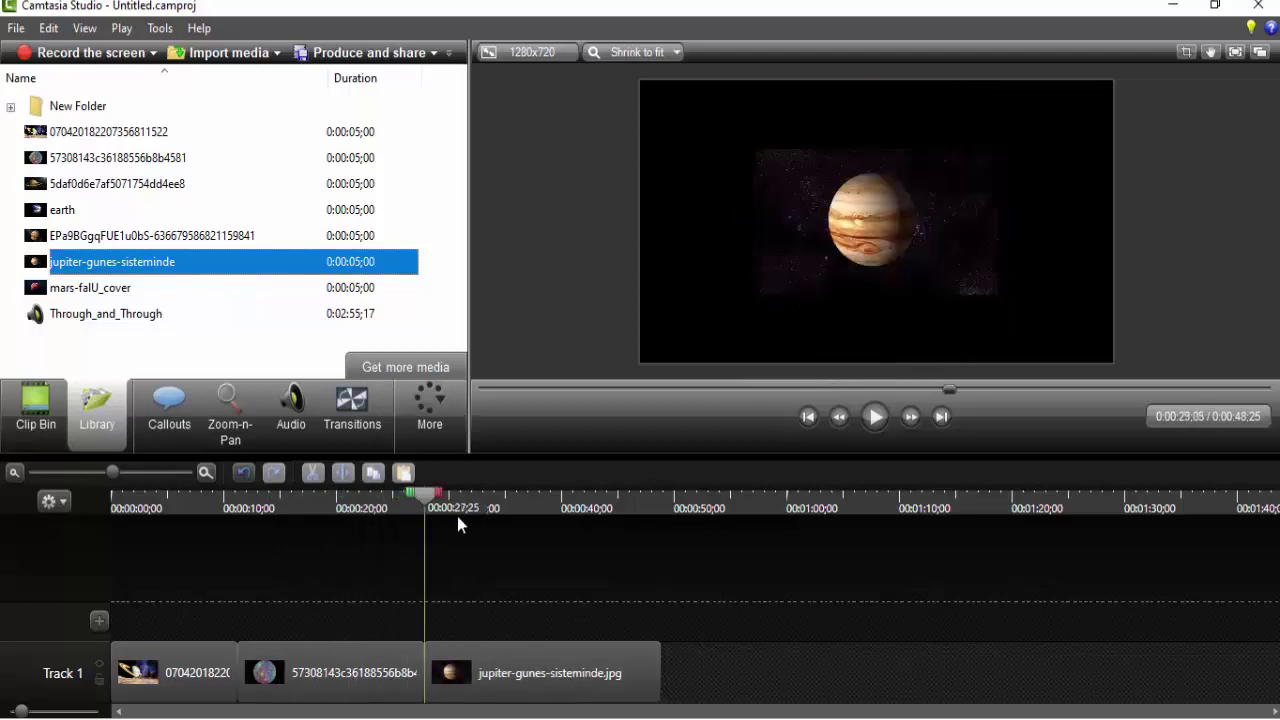
Delete the jupiter clip from Track 1 and from the project's media.
click(493, 676)
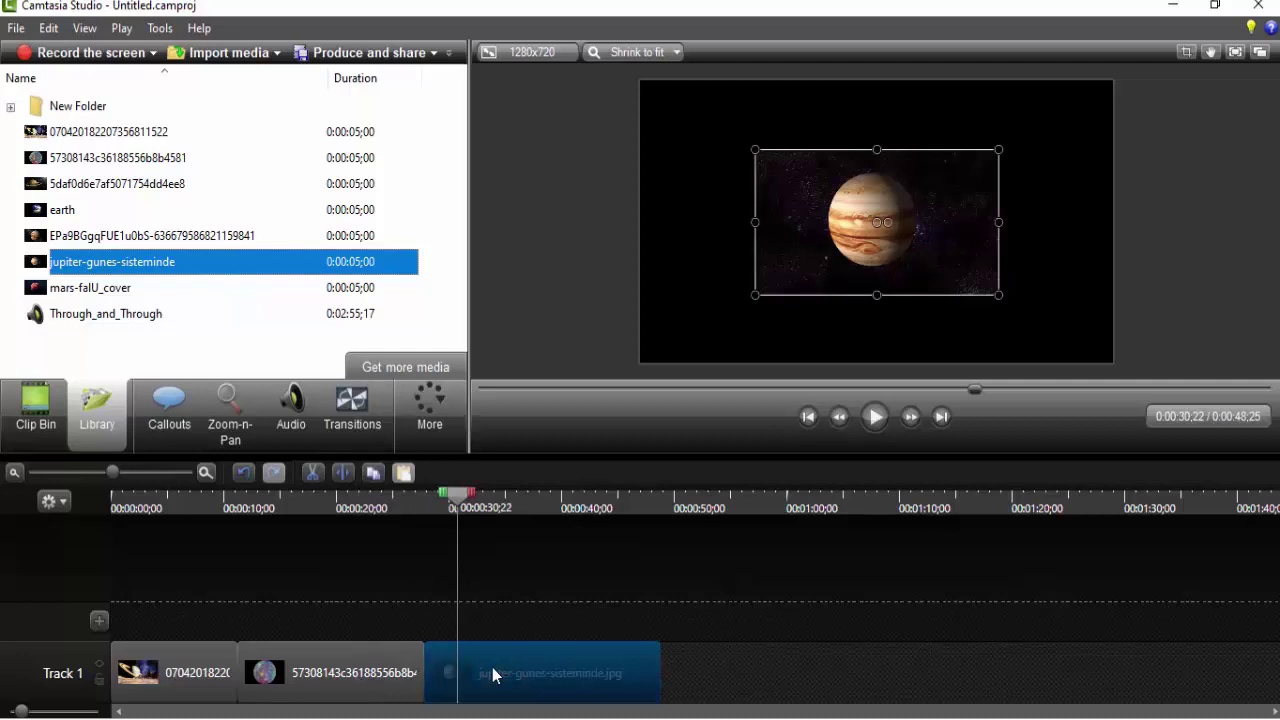
key(Delete)
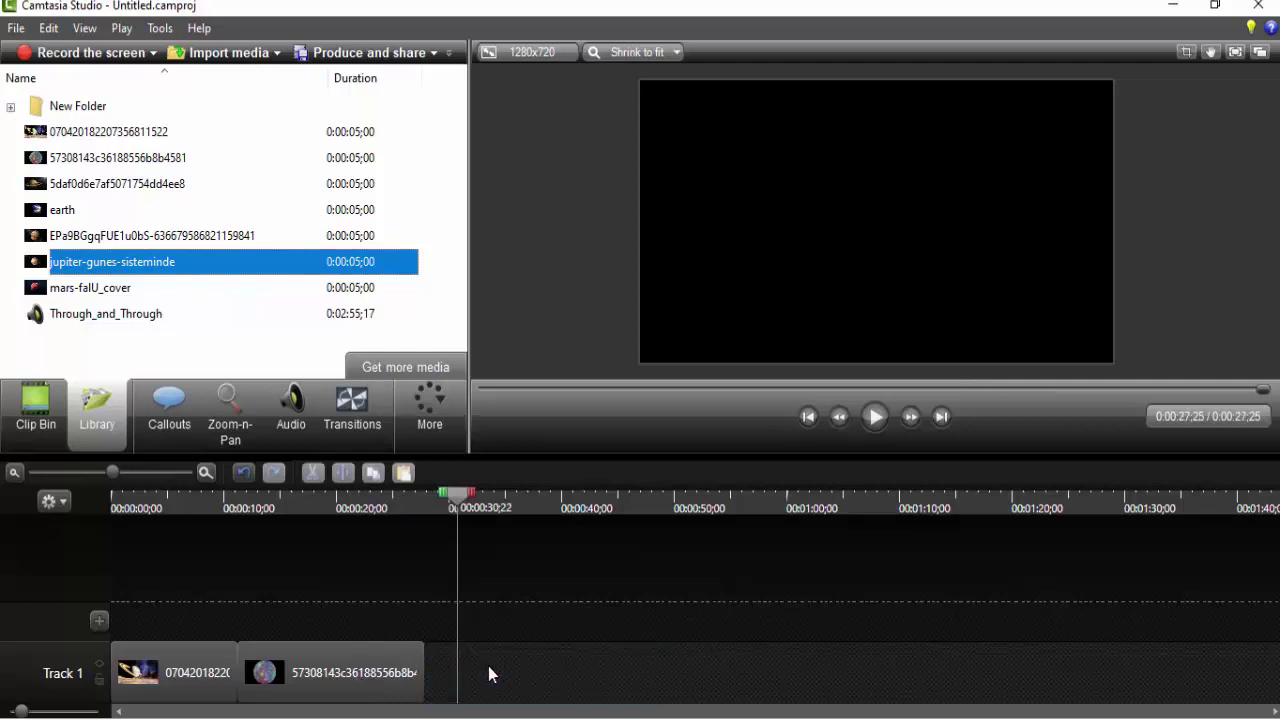
click(166, 355)
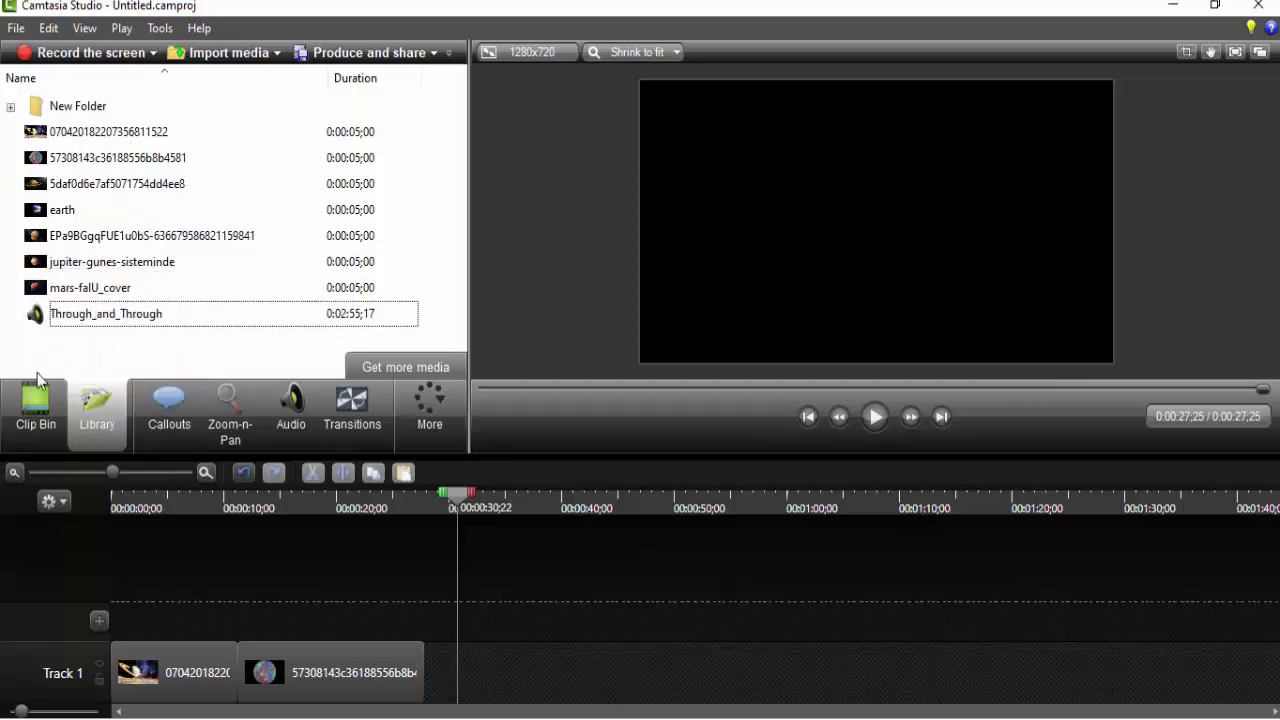
click(45, 405)
click(266, 138)
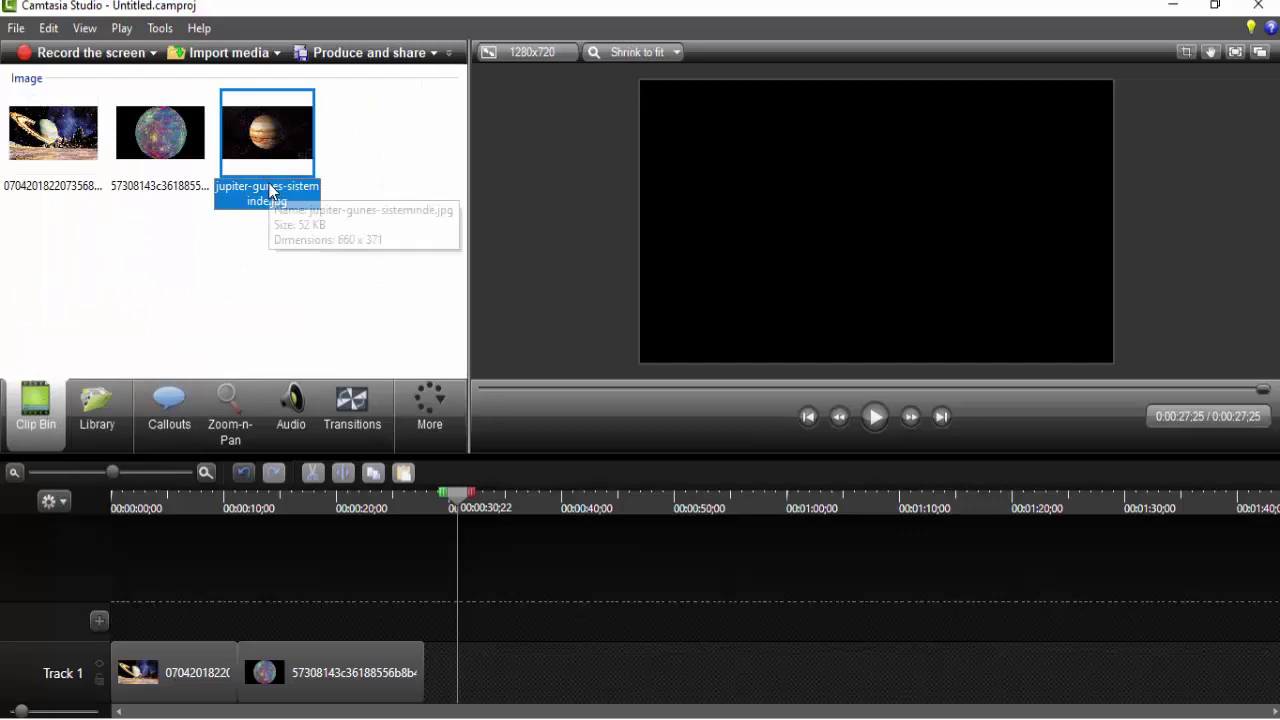
key(Delete)
Delete jupiter-gunes-sisteminde from the library, confirming with Evet, and check the remaining media.
click(104, 392)
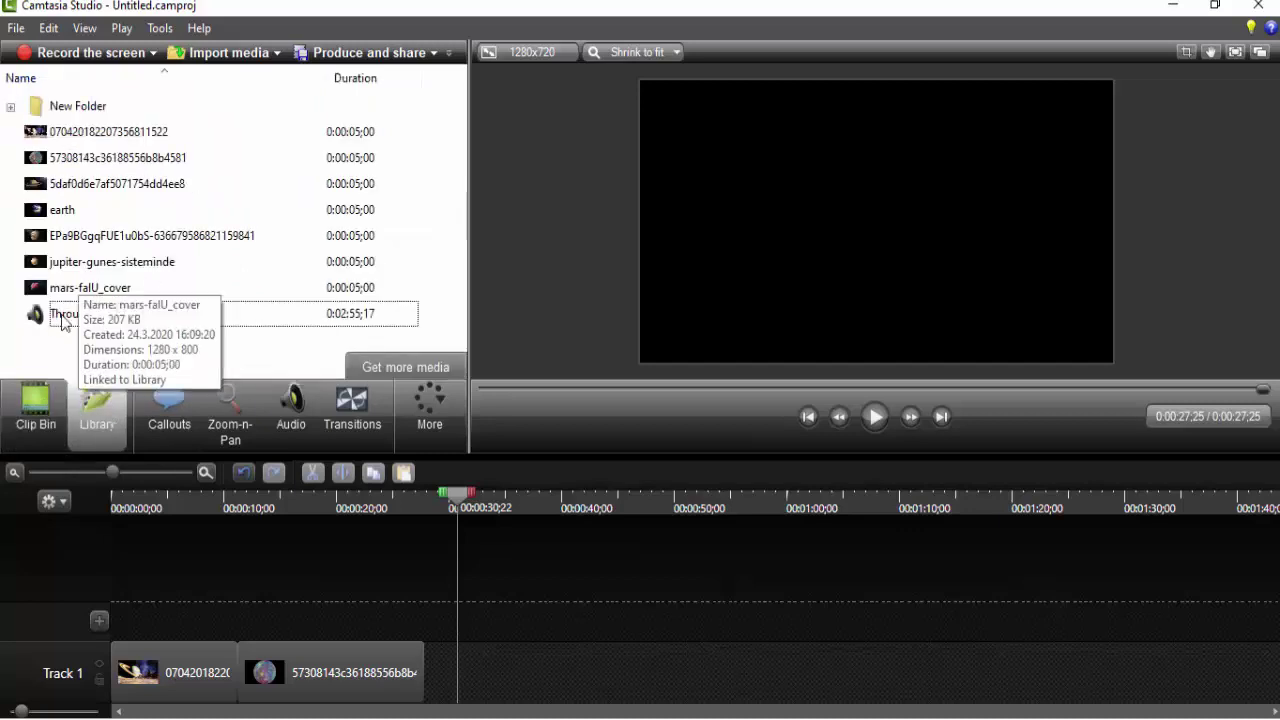
click(92, 270)
key(Delete)
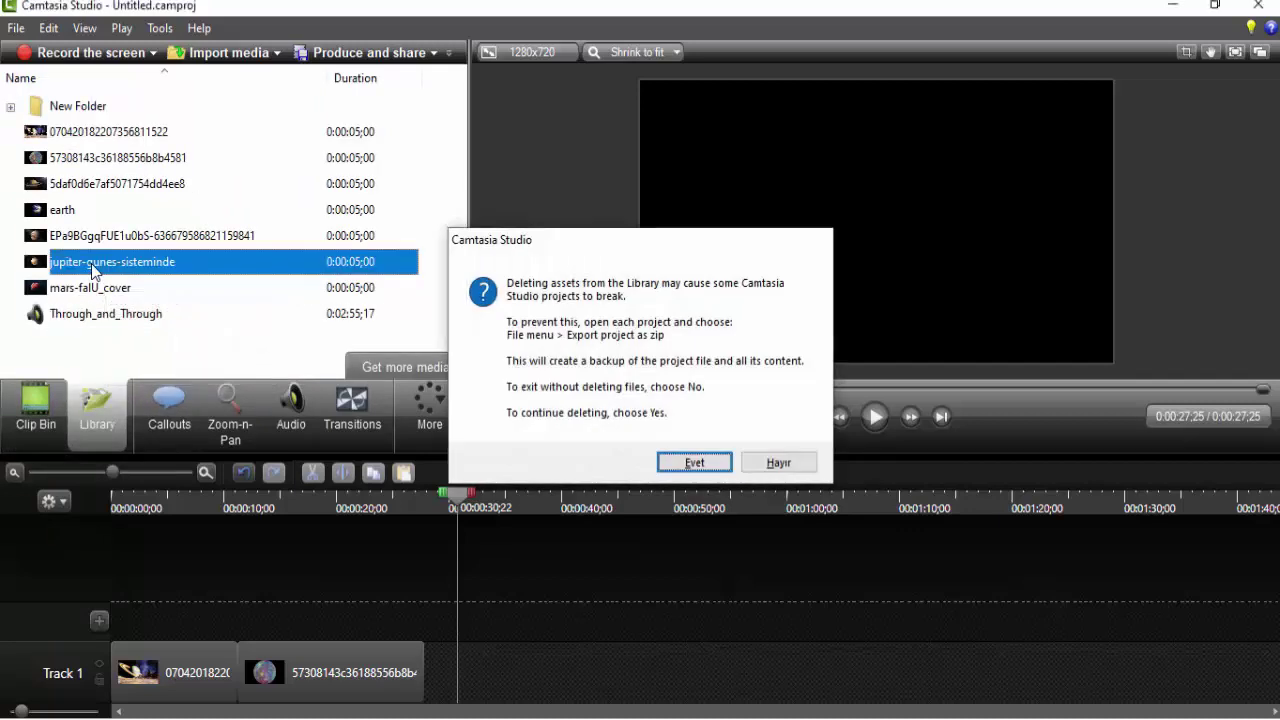
key(Return)
click(35, 408)
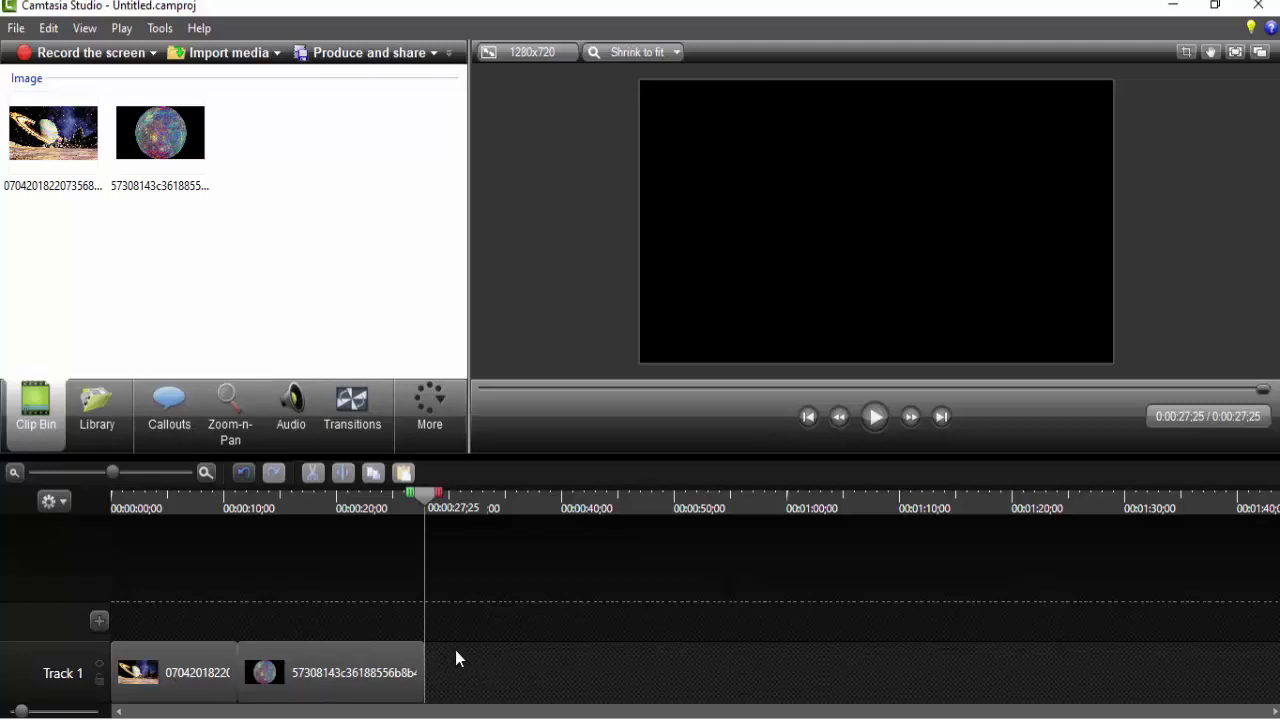
click(98, 283)
click(88, 438)
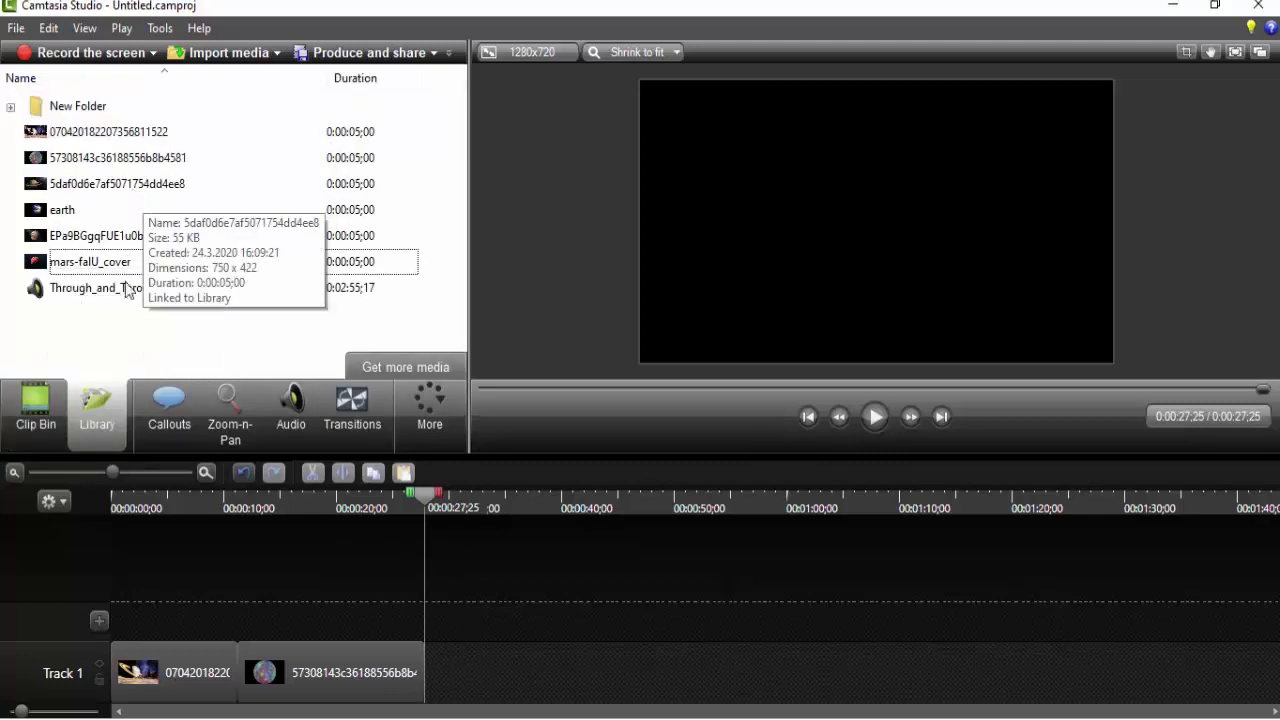
Return the playhead to the project start and begin renaming a library image.
drag(428, 495, 363, 495)
key(ctrl+Home)
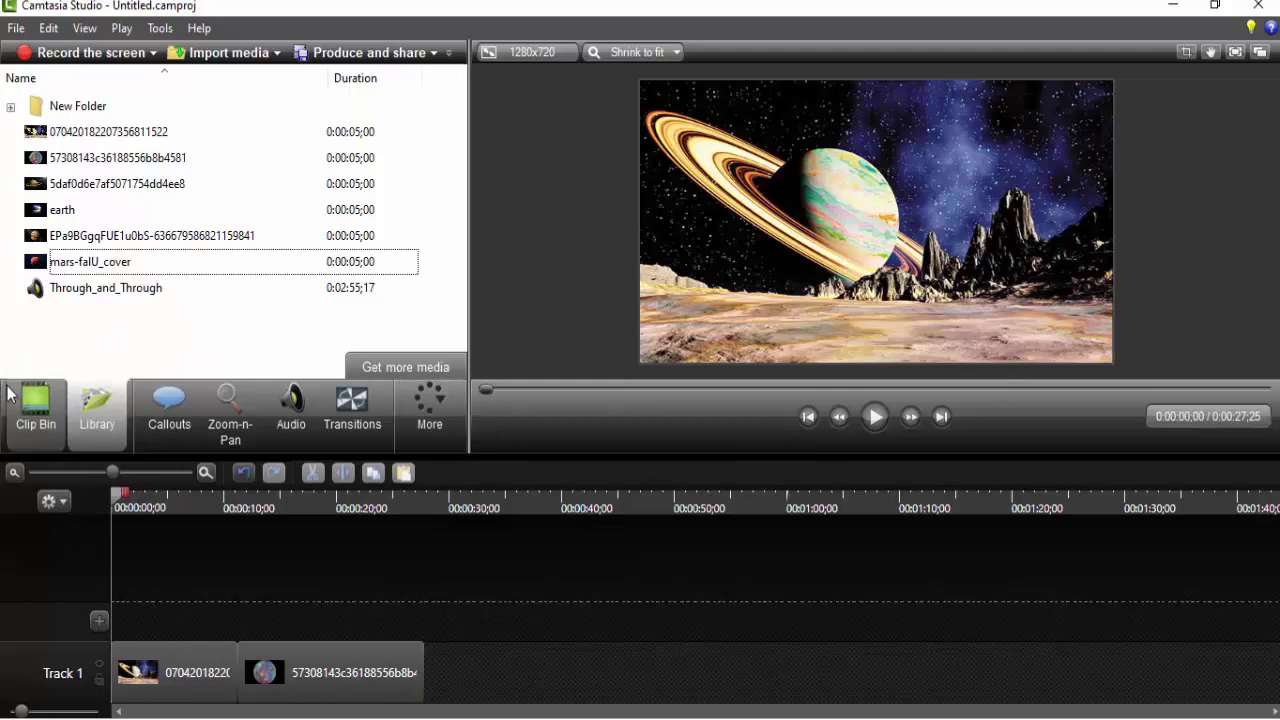
key(Up)
key(Up)
key(Up)
key(F2)
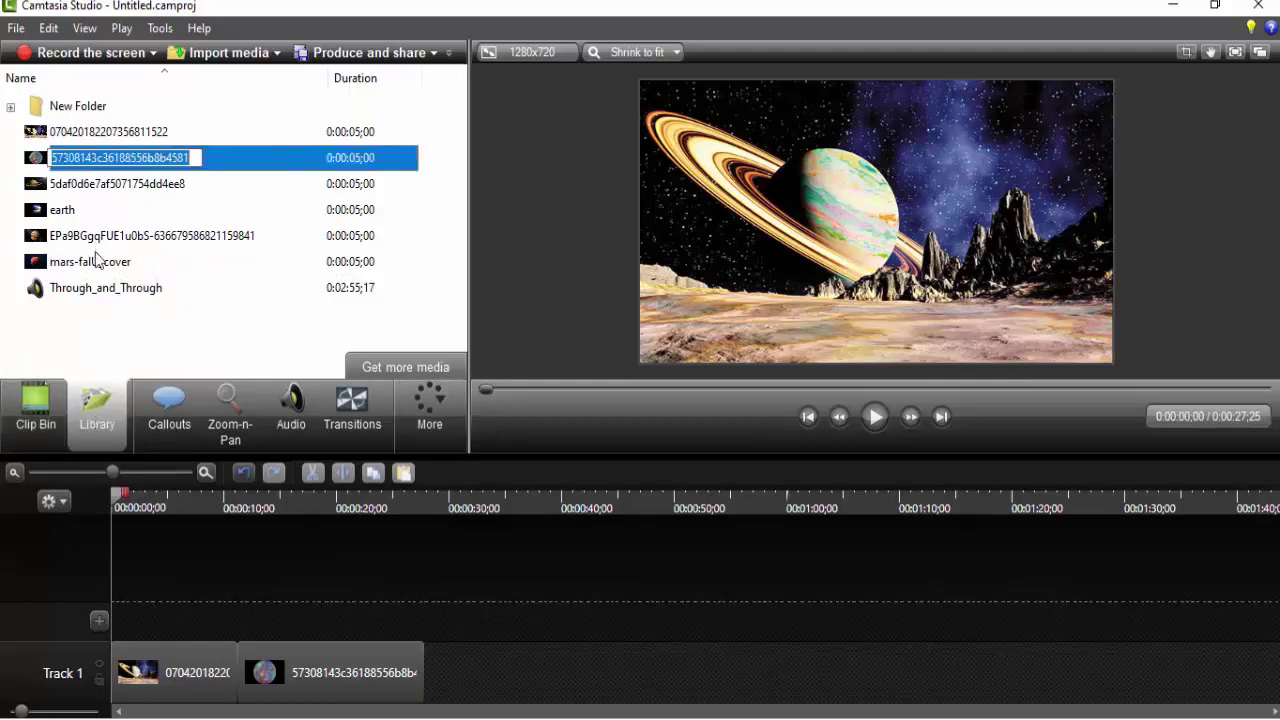
Add a Sketch Motion Oval callout, play it over the planet, then delete it.
click(168, 428)
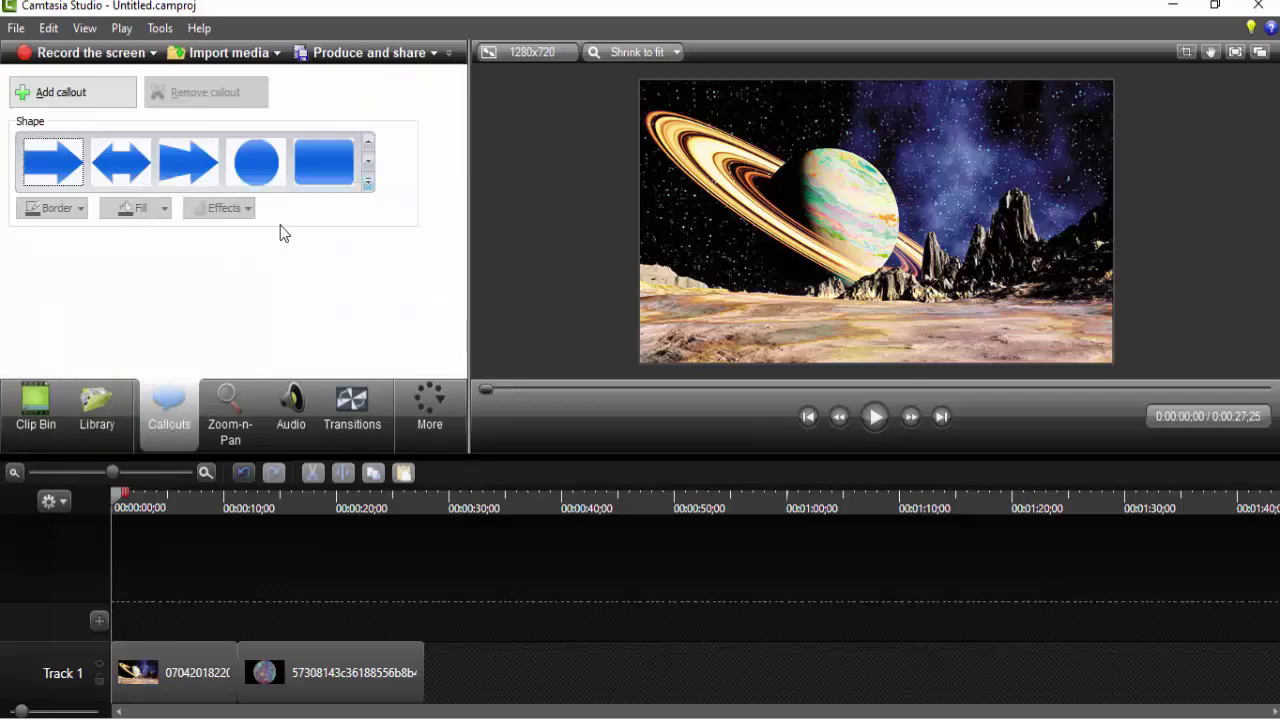
click(368, 184)
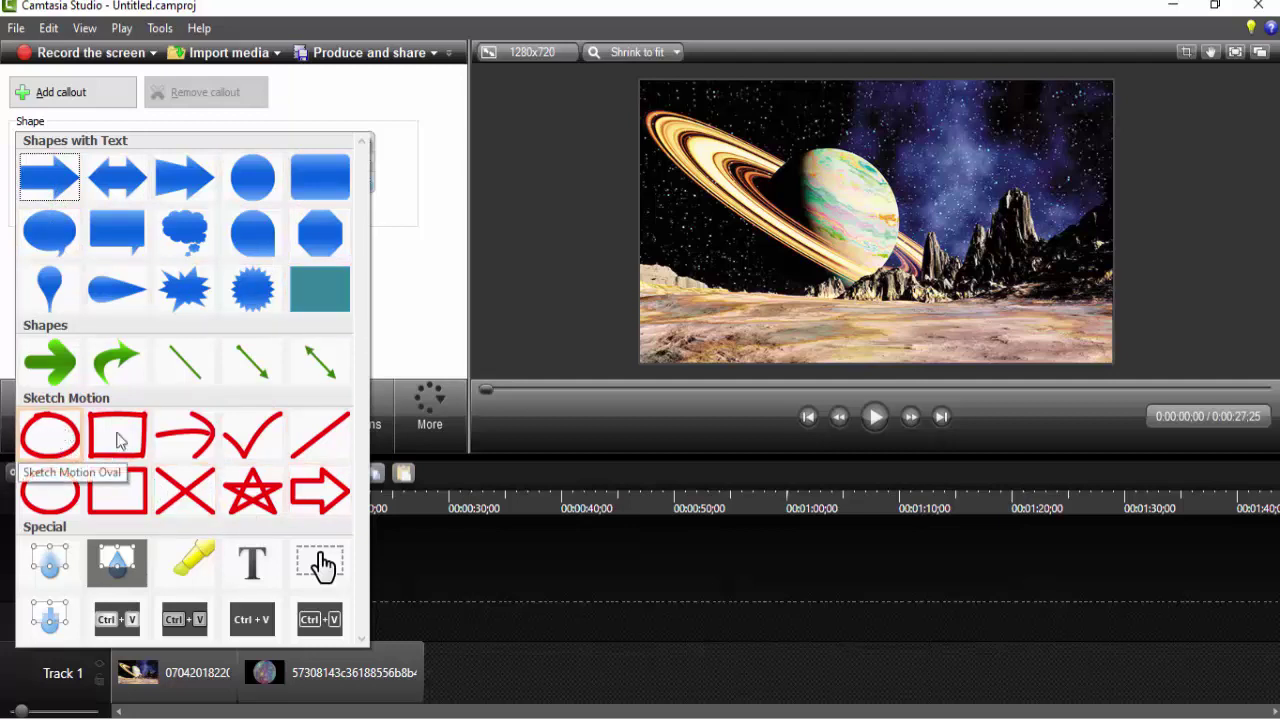
click(50, 435)
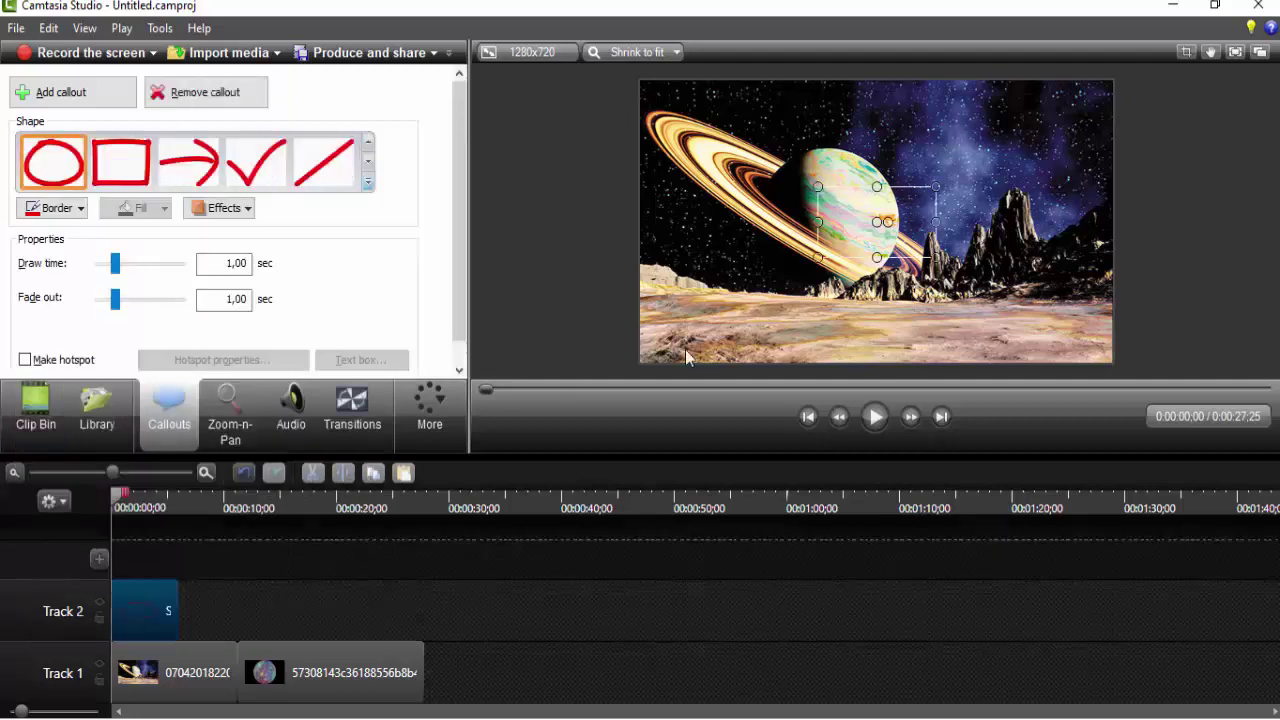
click(875, 417)
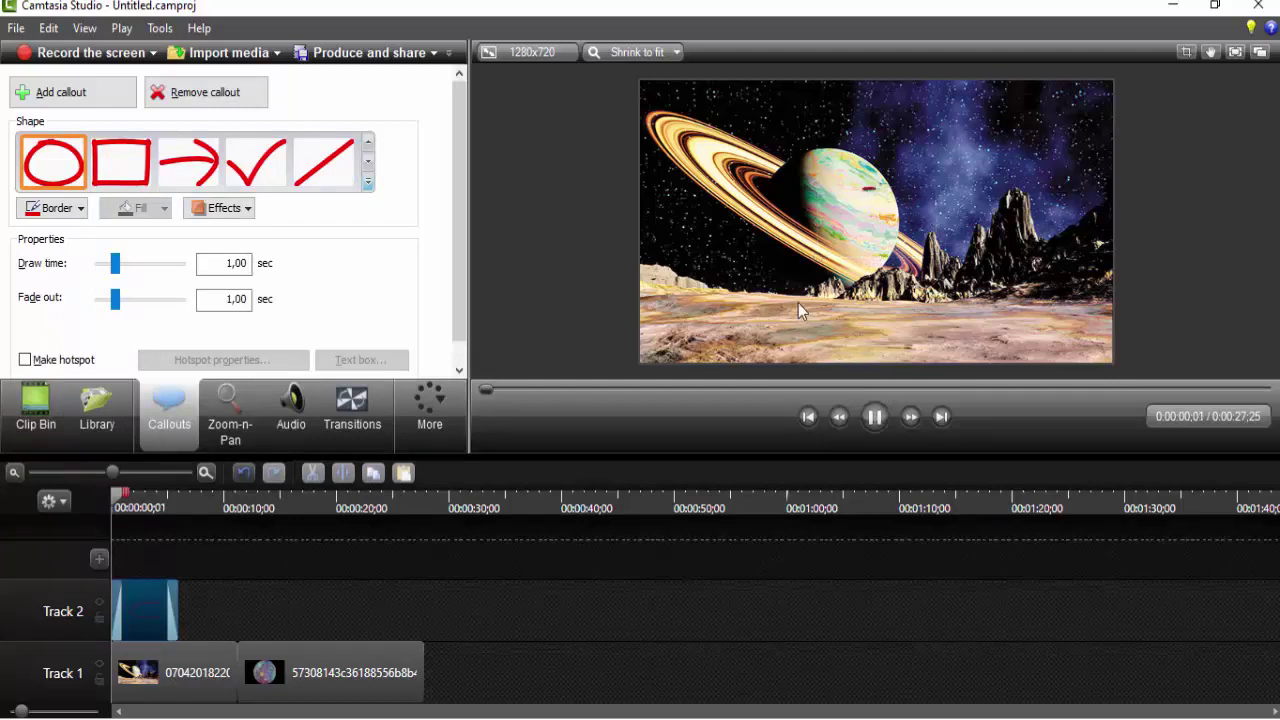
click(875, 417)
key(Delete)
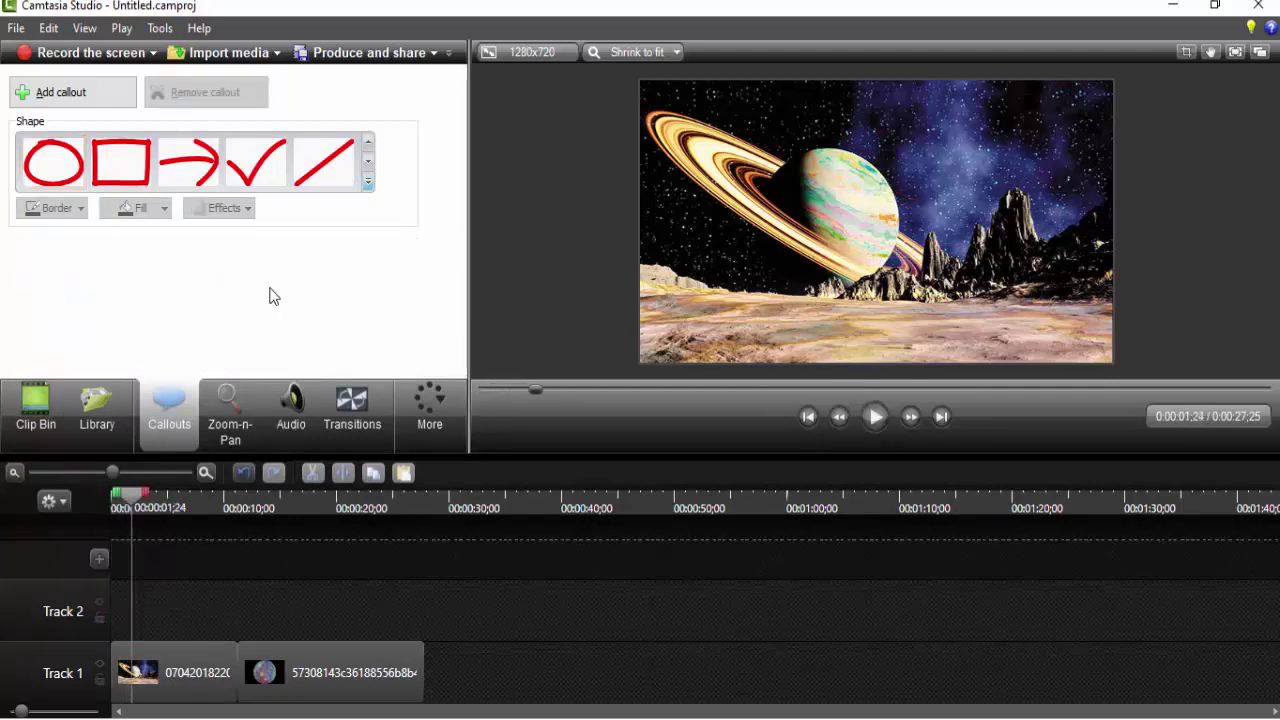
click(368, 184)
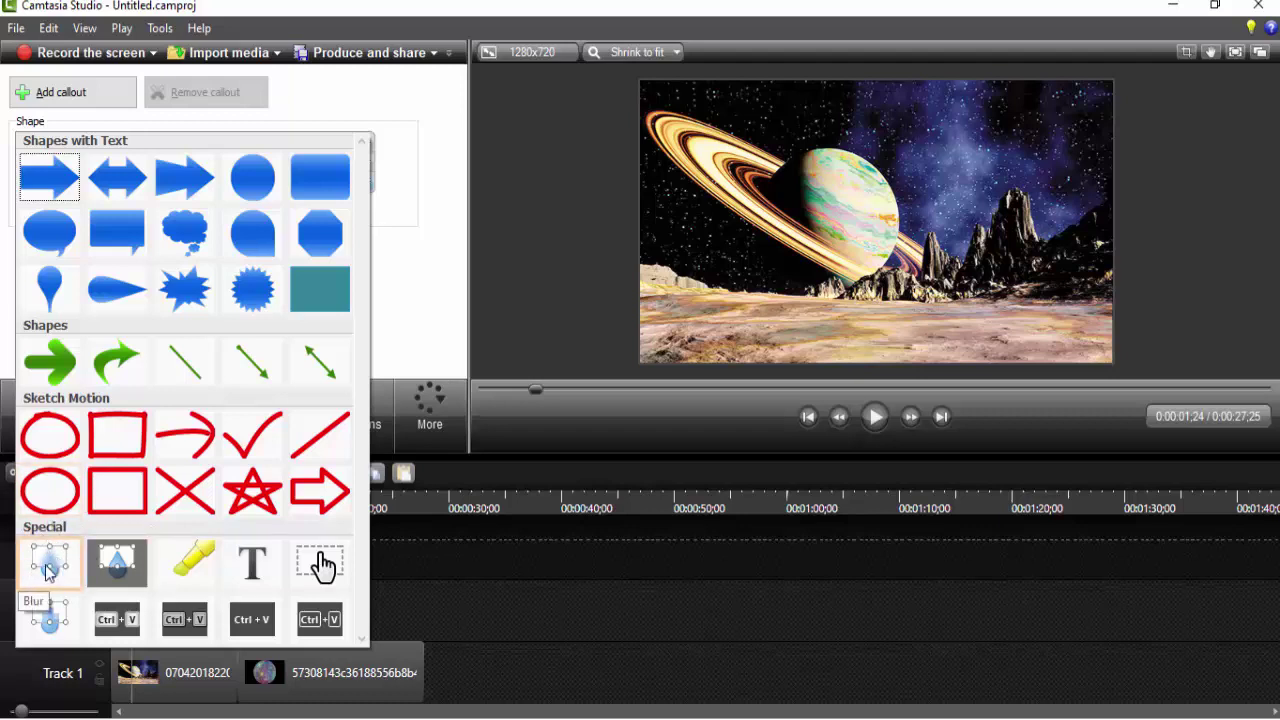
click(128, 577)
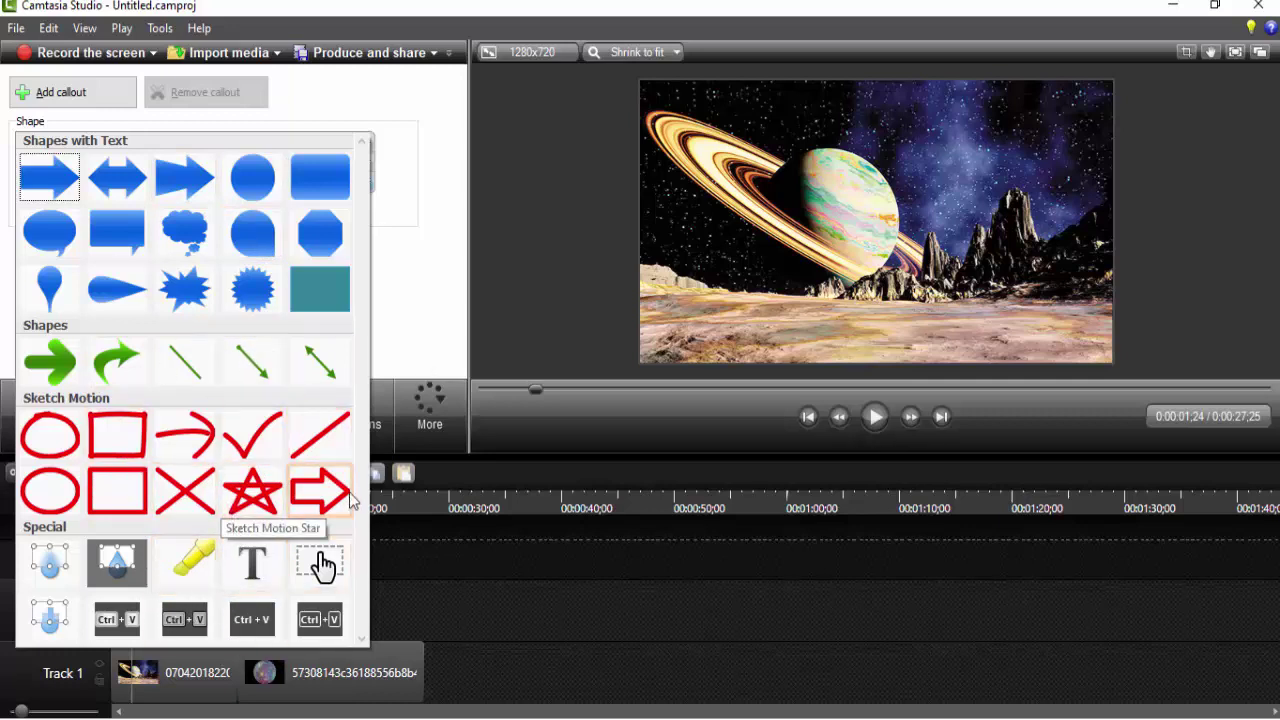
Zoom in on the ringed planet with Zoom-n-Pan, restore the full frame, then show audio options.
click(414, 343)
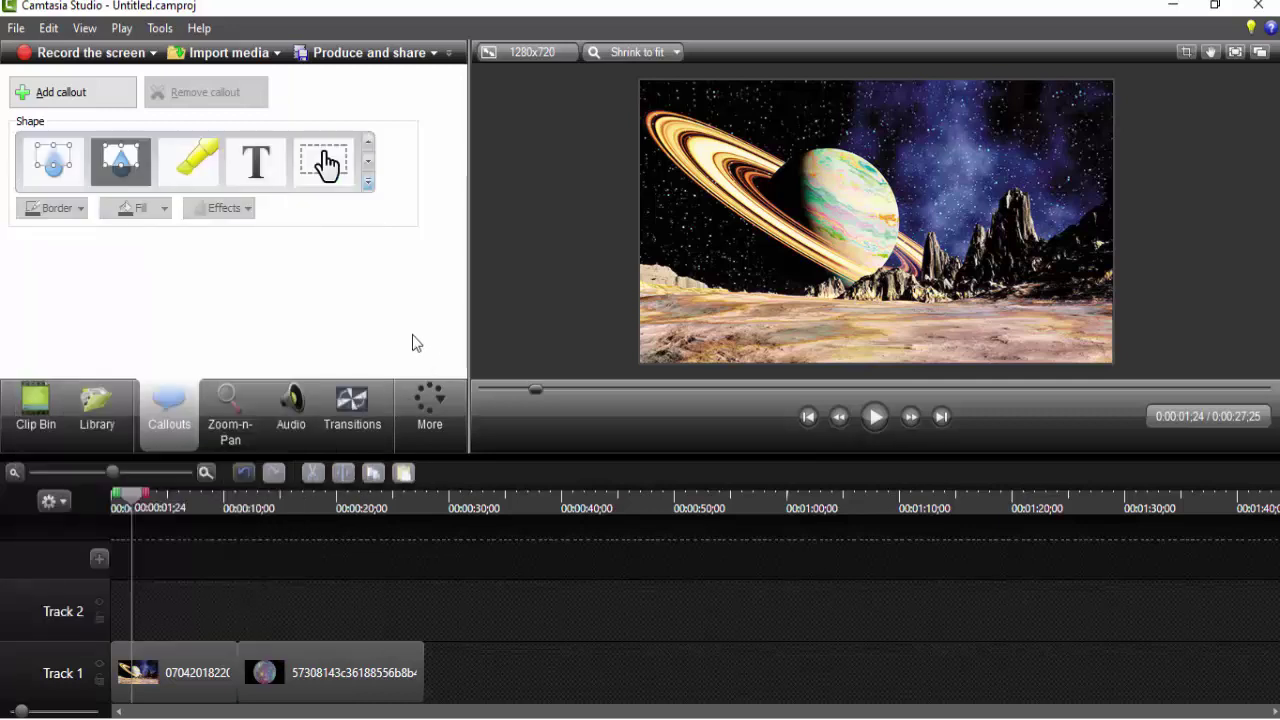
click(240, 420)
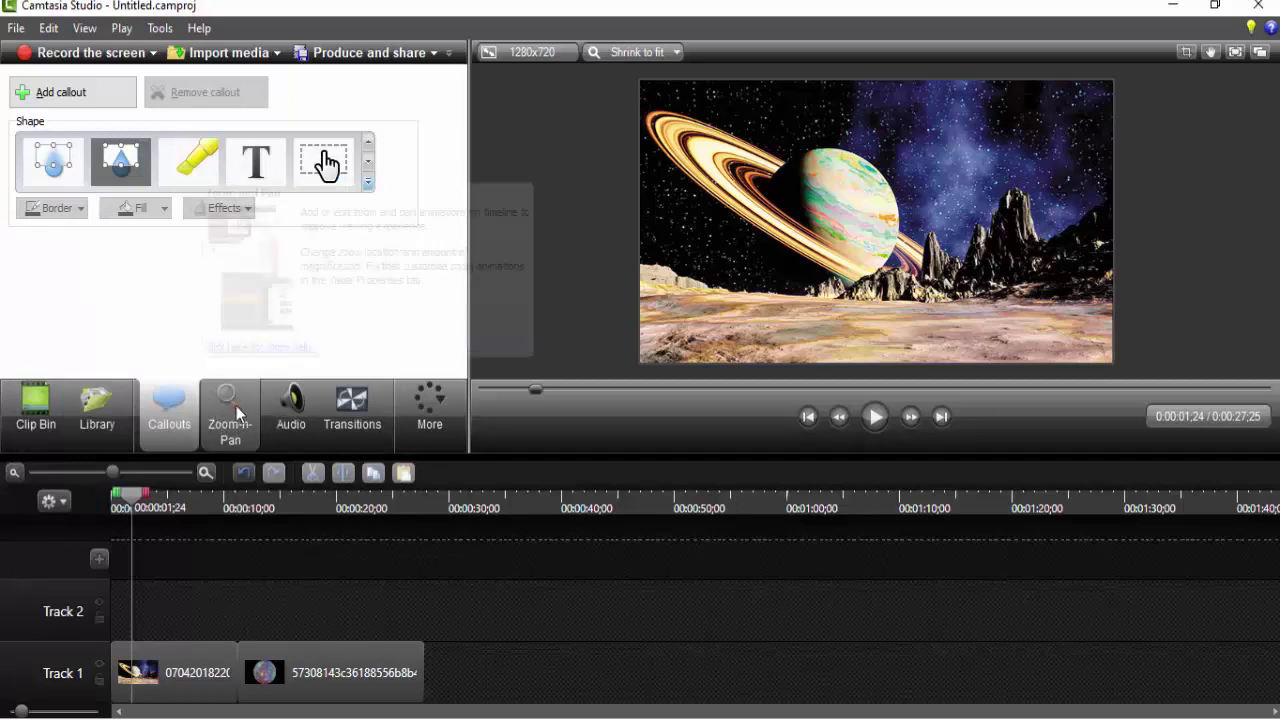
mouse_move(212, 326)
mouse_down()
mouse_move(207, 252)
mouse_move(205, 298)
mouse_up()
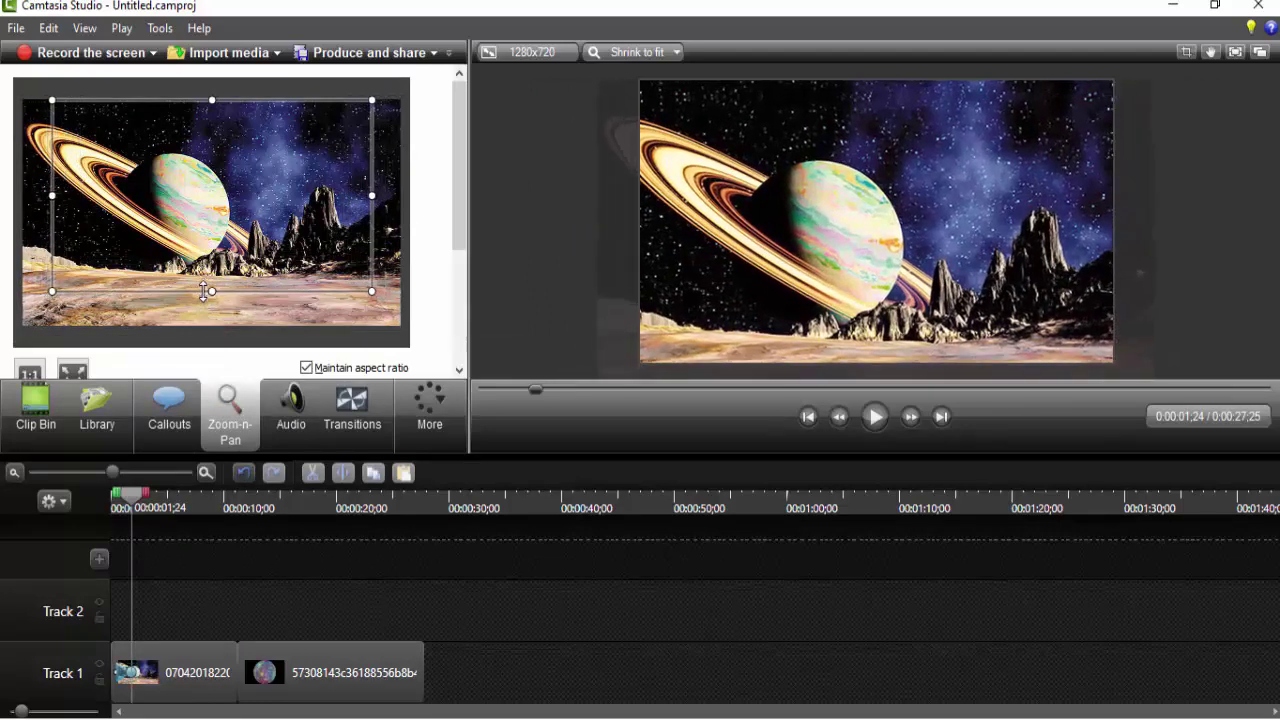
drag(205, 298, 212, 326)
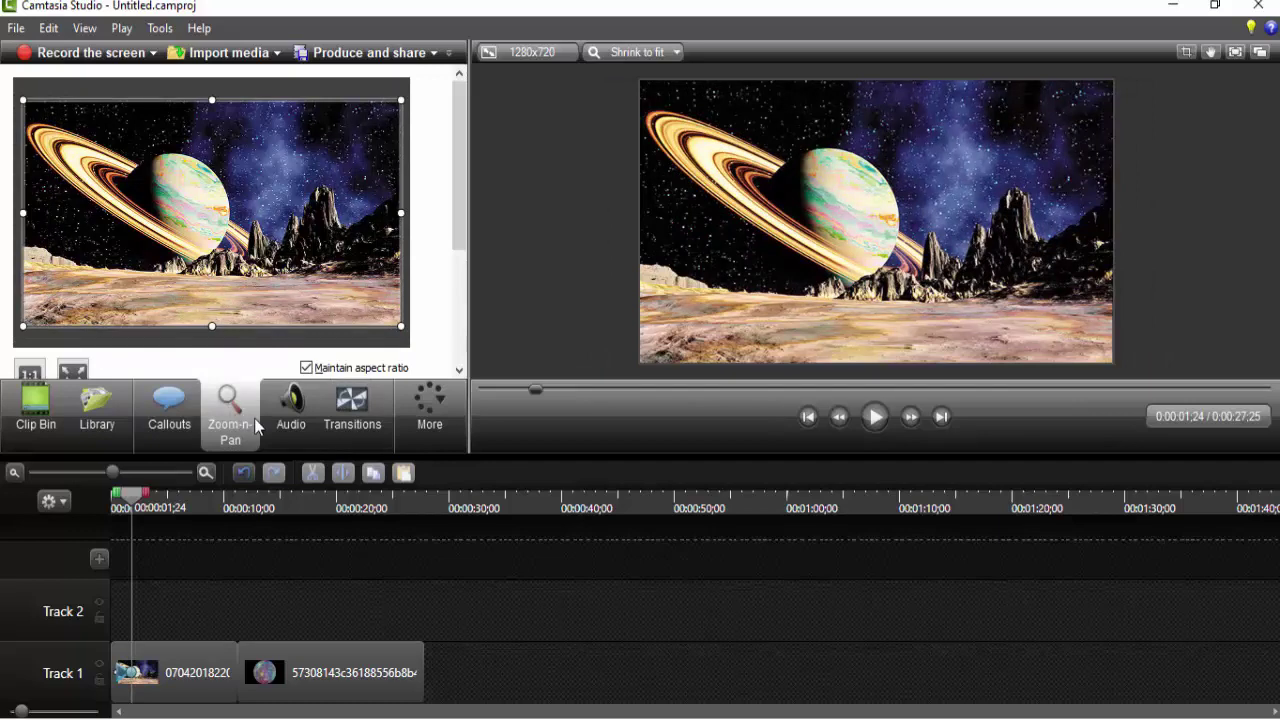
click(288, 405)
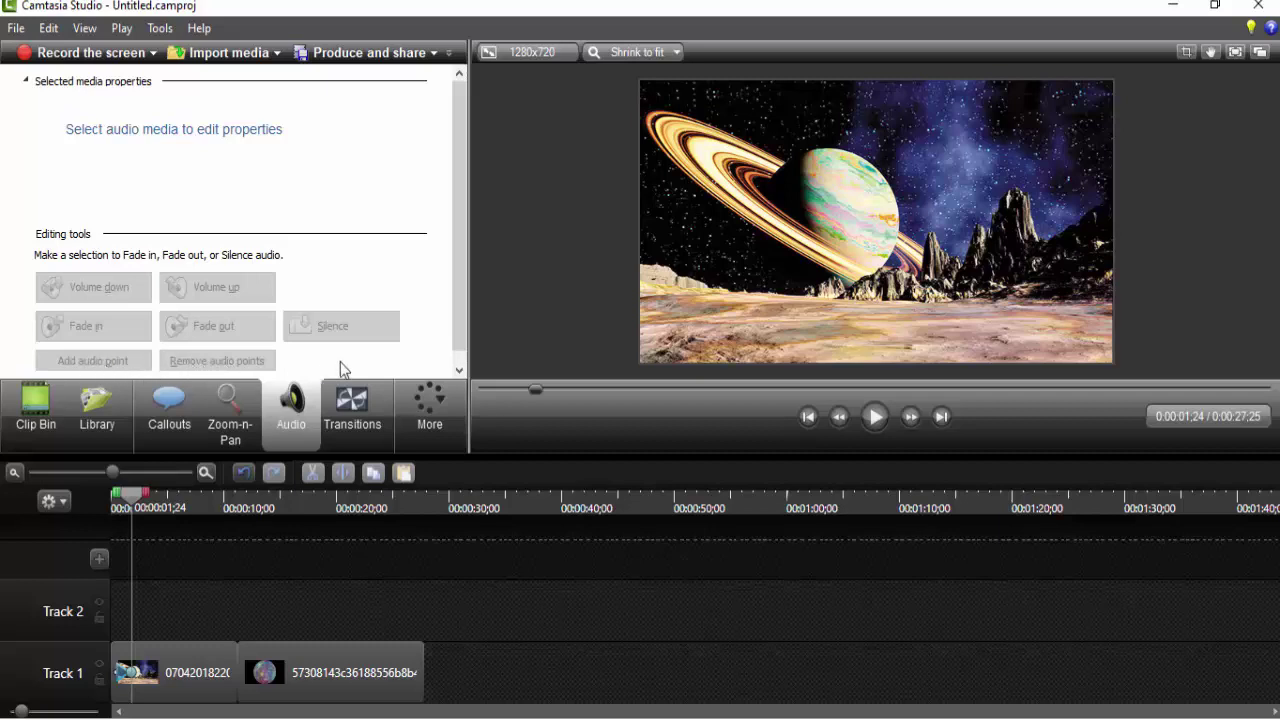
Preview the Fade, Fade through black and Cube rotate transitions.
click(356, 422)
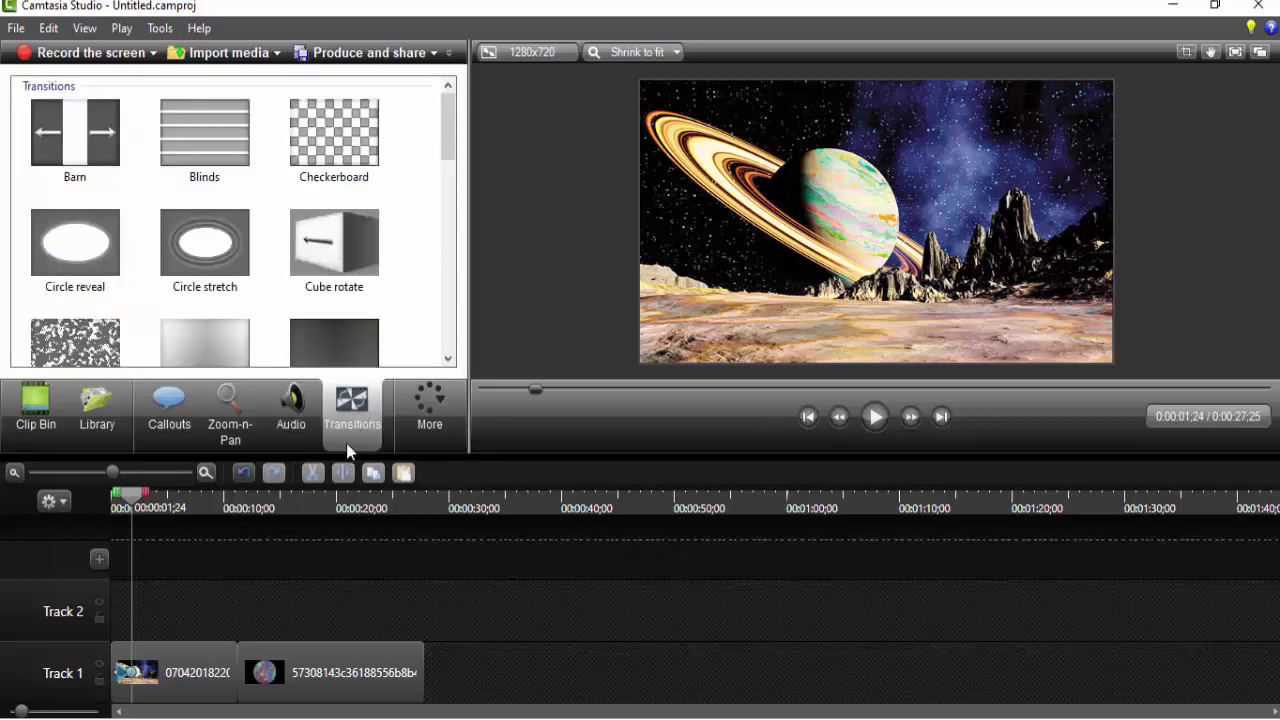
mouse_move(450, 128)
mouse_down()
mouse_move(464, 180)
mouse_move(249, 260)
mouse_up()
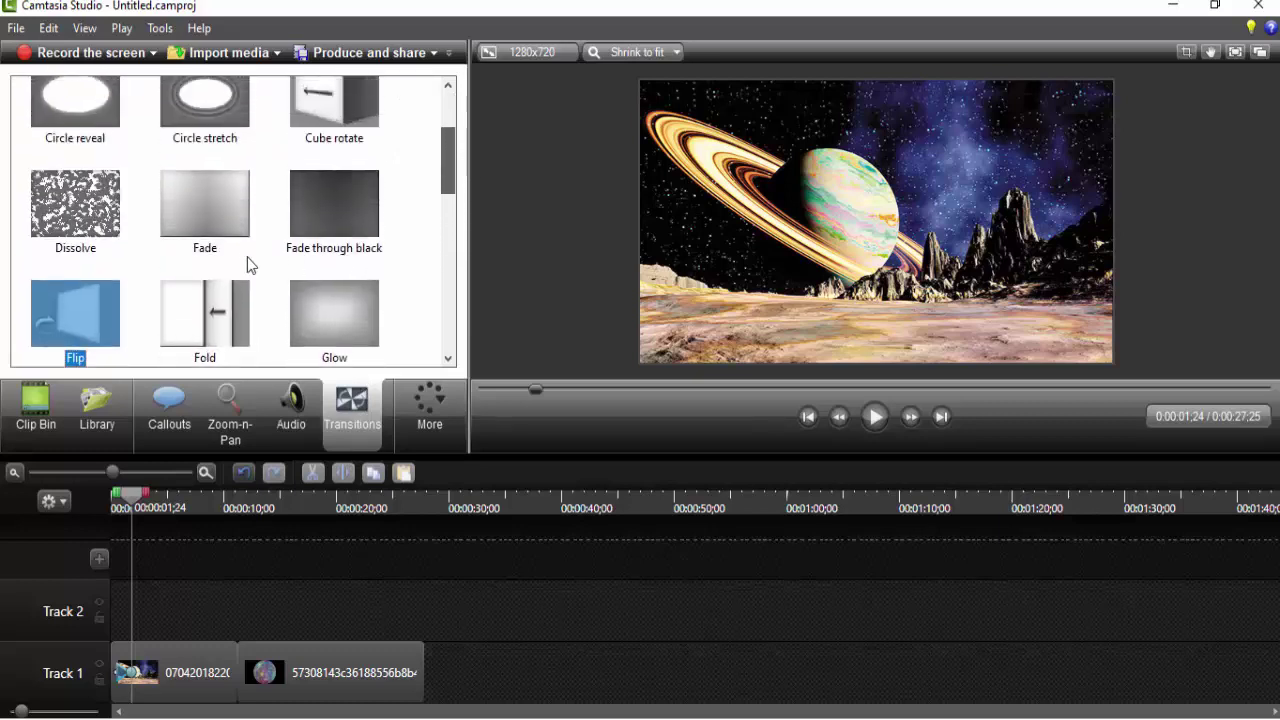
click(252, 238)
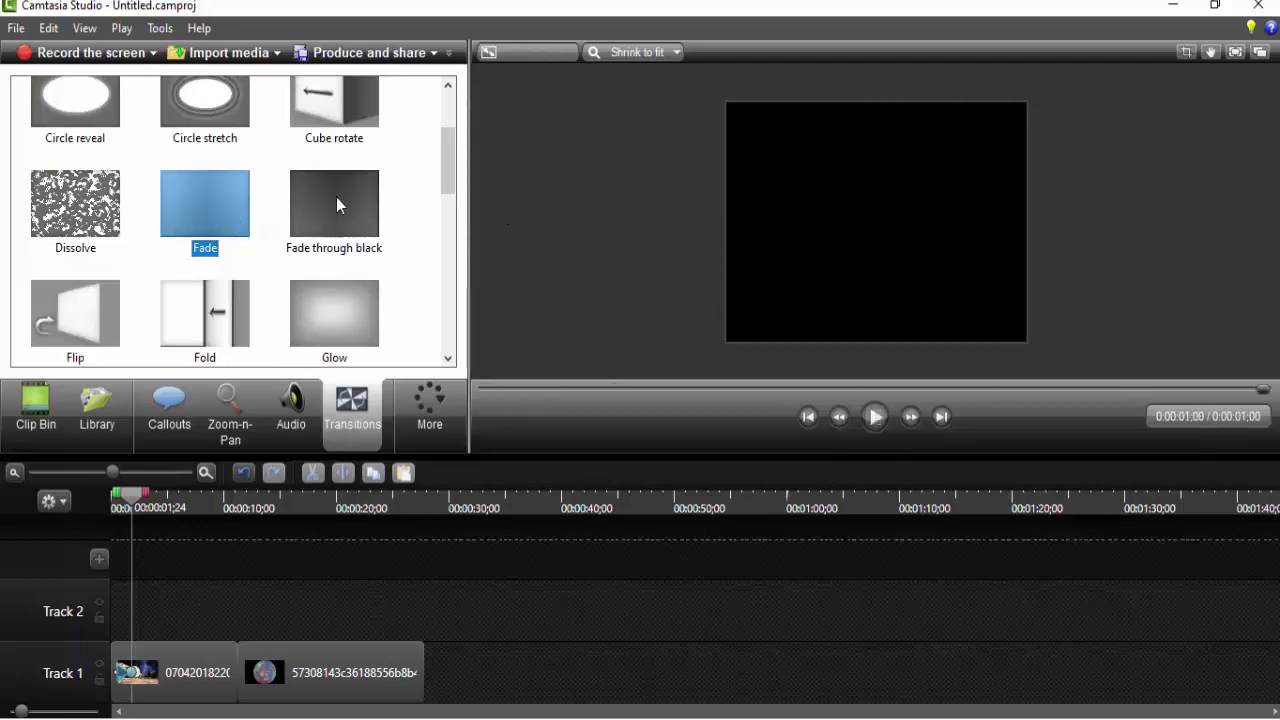
click(336, 200)
drag(449, 180, 449, 162)
click(370, 178)
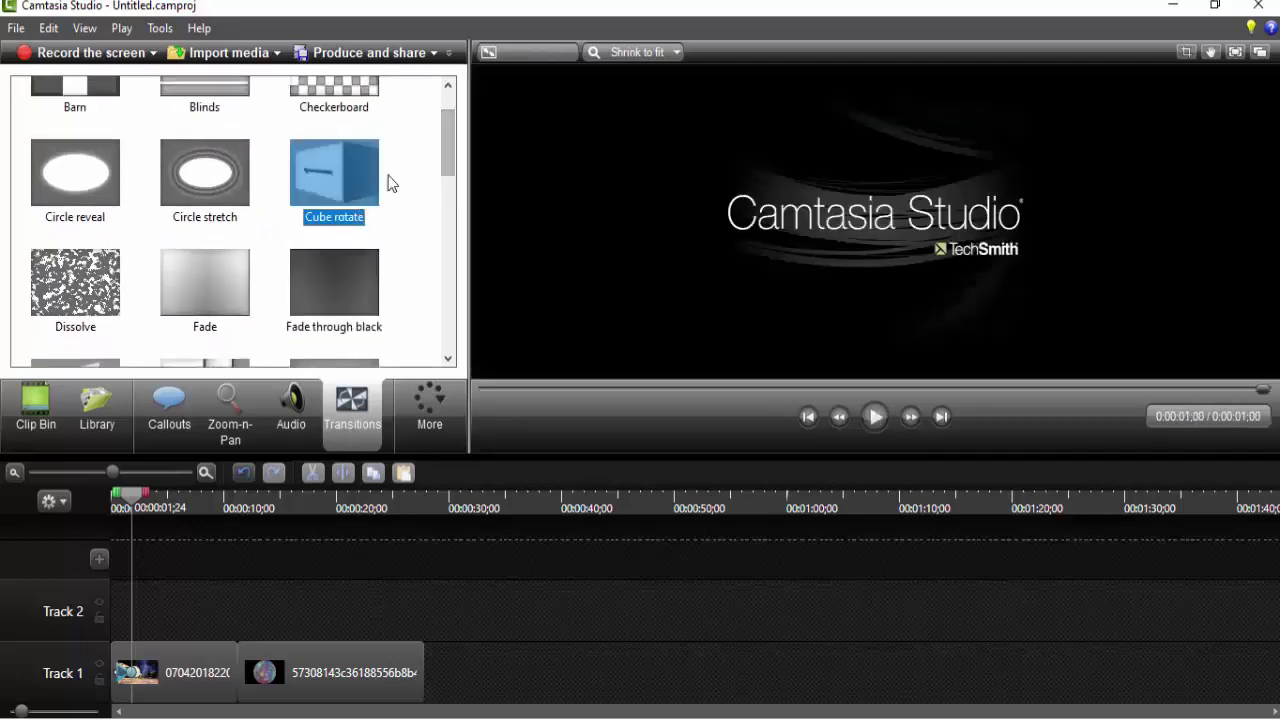
Preview Checkerboard, Iris, Pixelate, Radial blur, Random dissolve and Wheel transitions without applying any, then open More.
scroll(449, 156, up, 1)
key(Up)
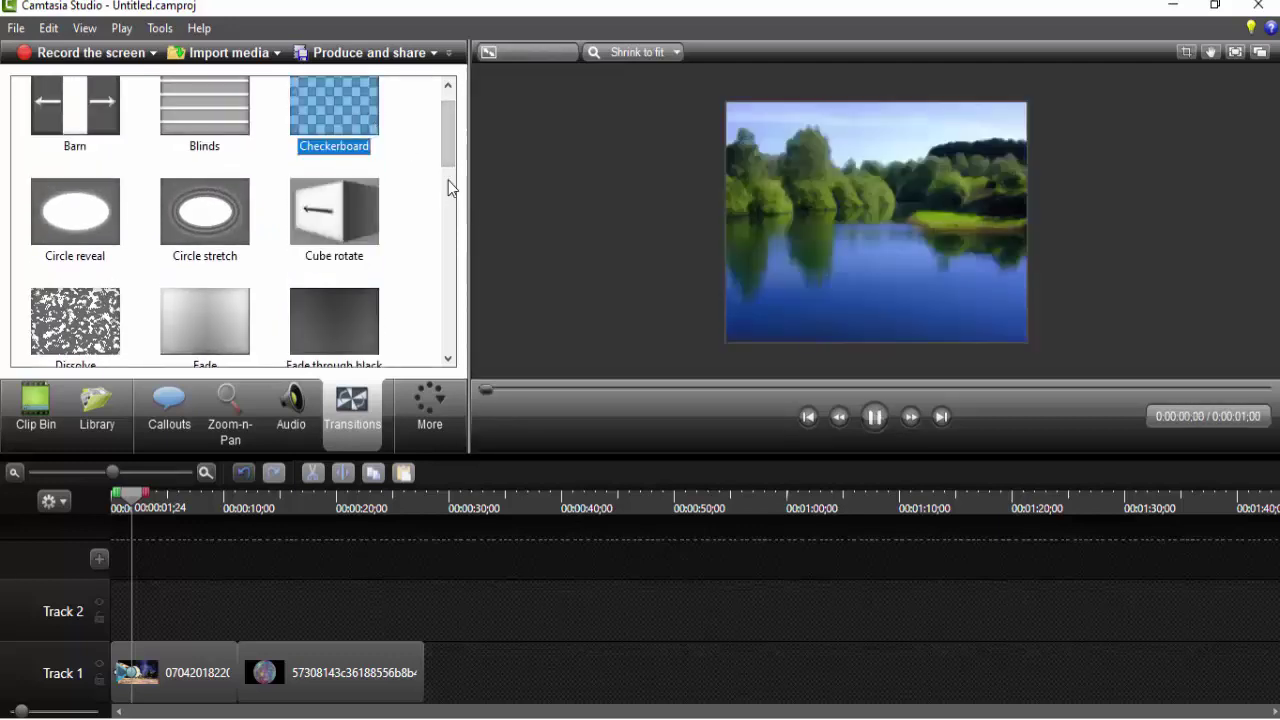
mouse_move(449, 188)
mouse_down()
mouse_move(443, 236)
mouse_move(459, 265)
mouse_move(447, 268)
mouse_move(448, 302)
mouse_up()
click(358, 192)
click(335, 220)
click(107, 229)
click(60, 242)
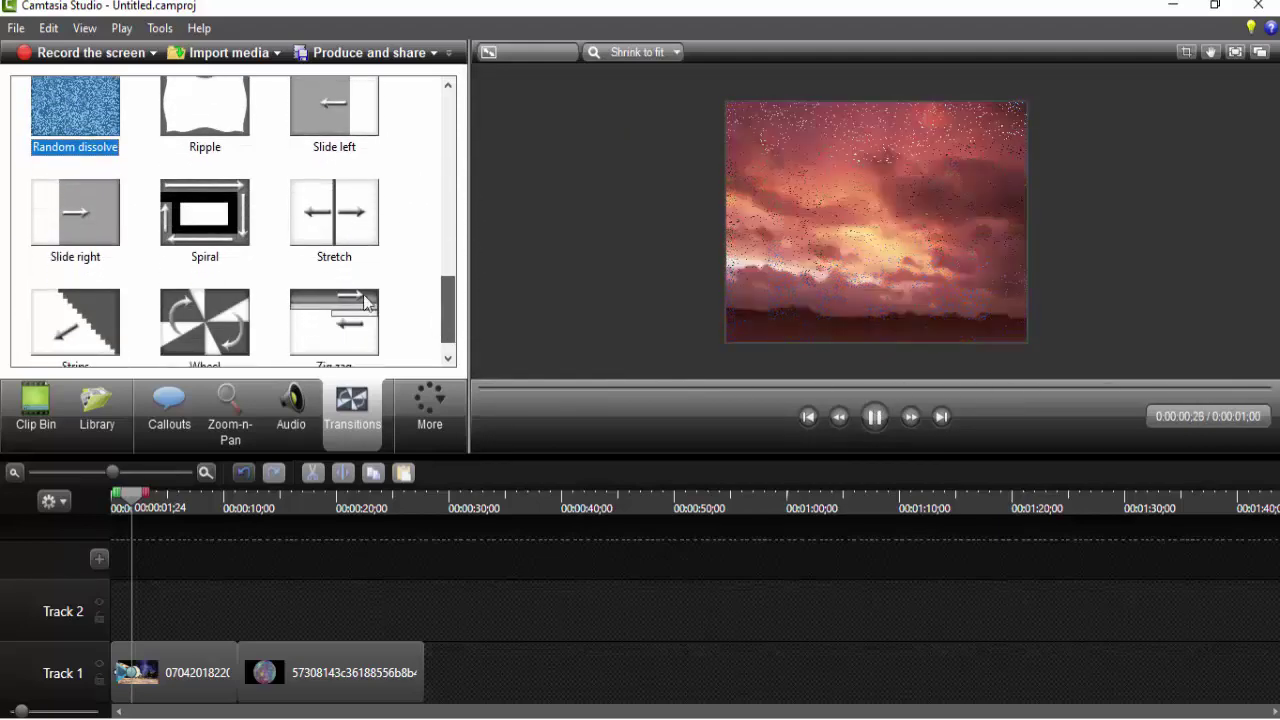
click(205, 322)
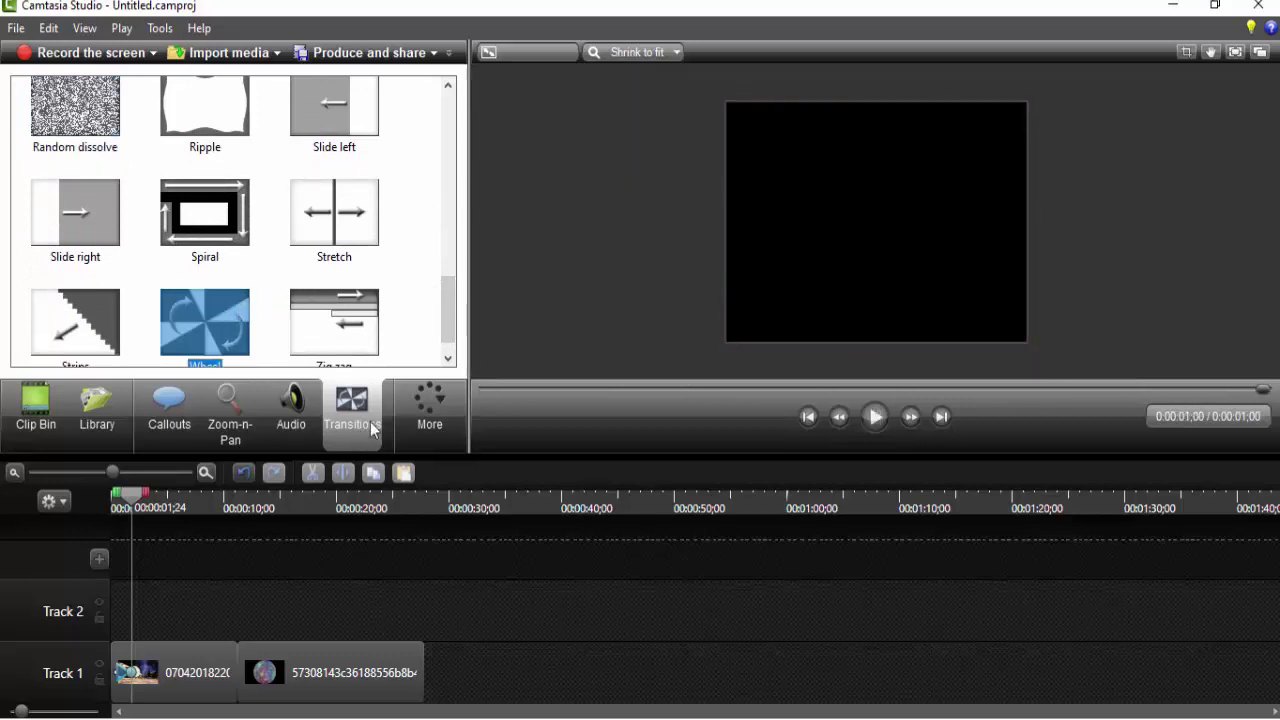
click(426, 410)
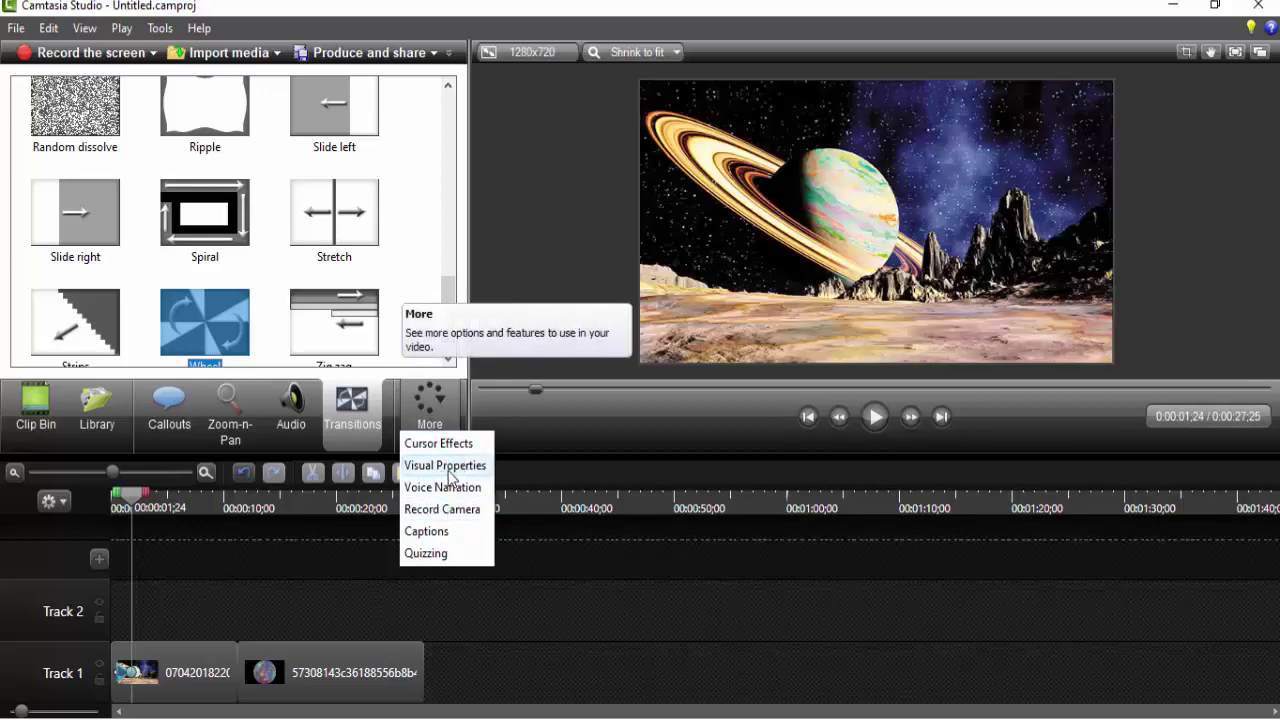
In Visual Properties, scale the first planet clip to 200% and set its vertical position to -3.
click(445, 466)
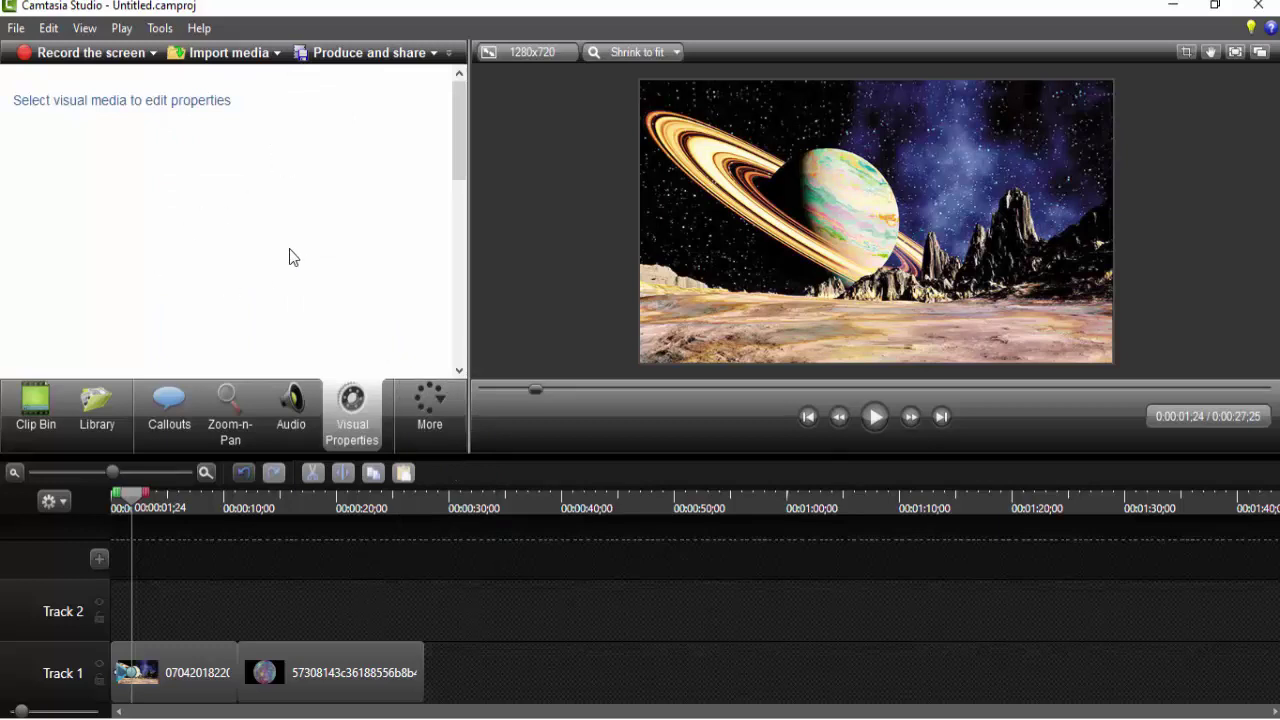
click(163, 677)
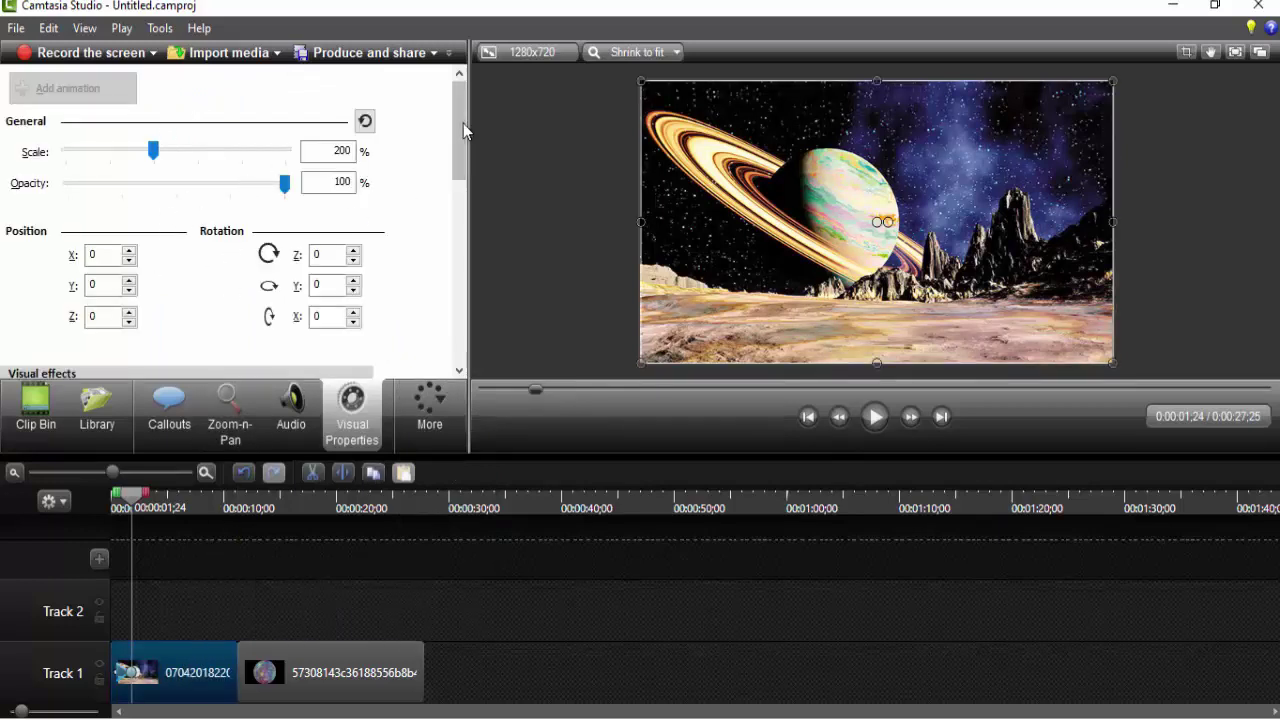
mouse_move(462, 133)
mouse_down()
mouse_move(462, 190)
mouse_move(155, 230)
mouse_up()
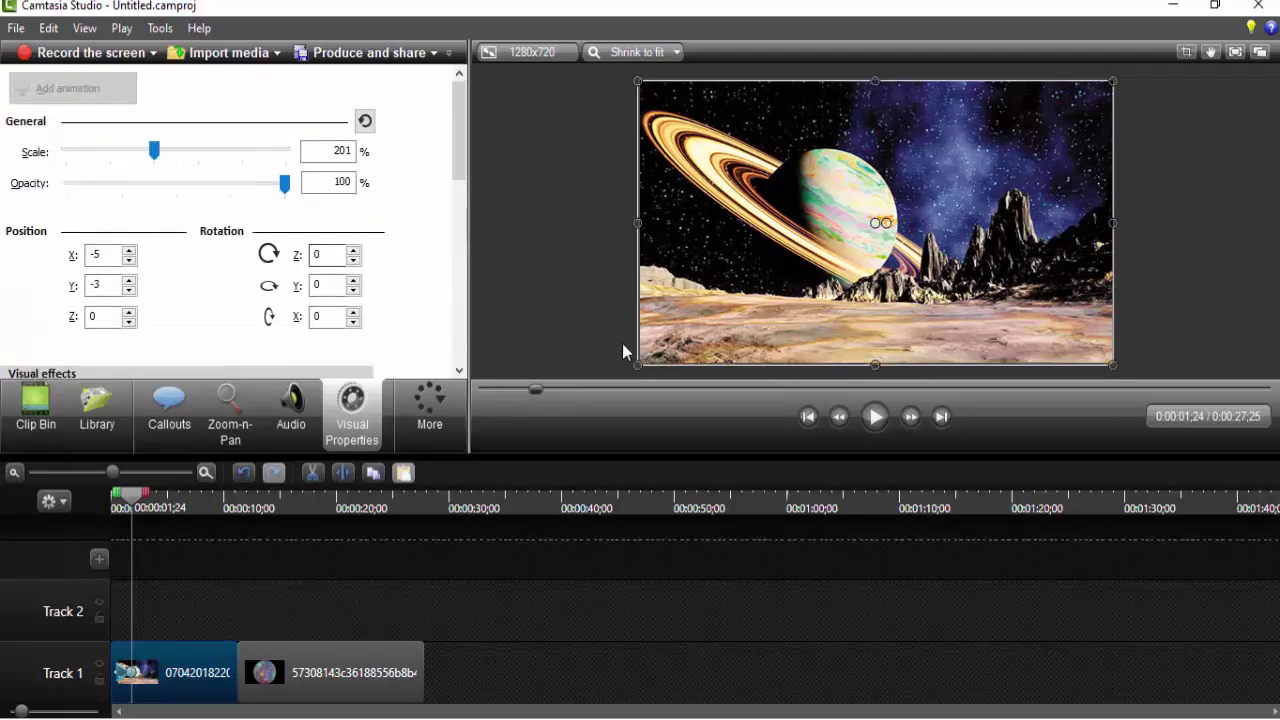
drag(643, 368, 641, 364)
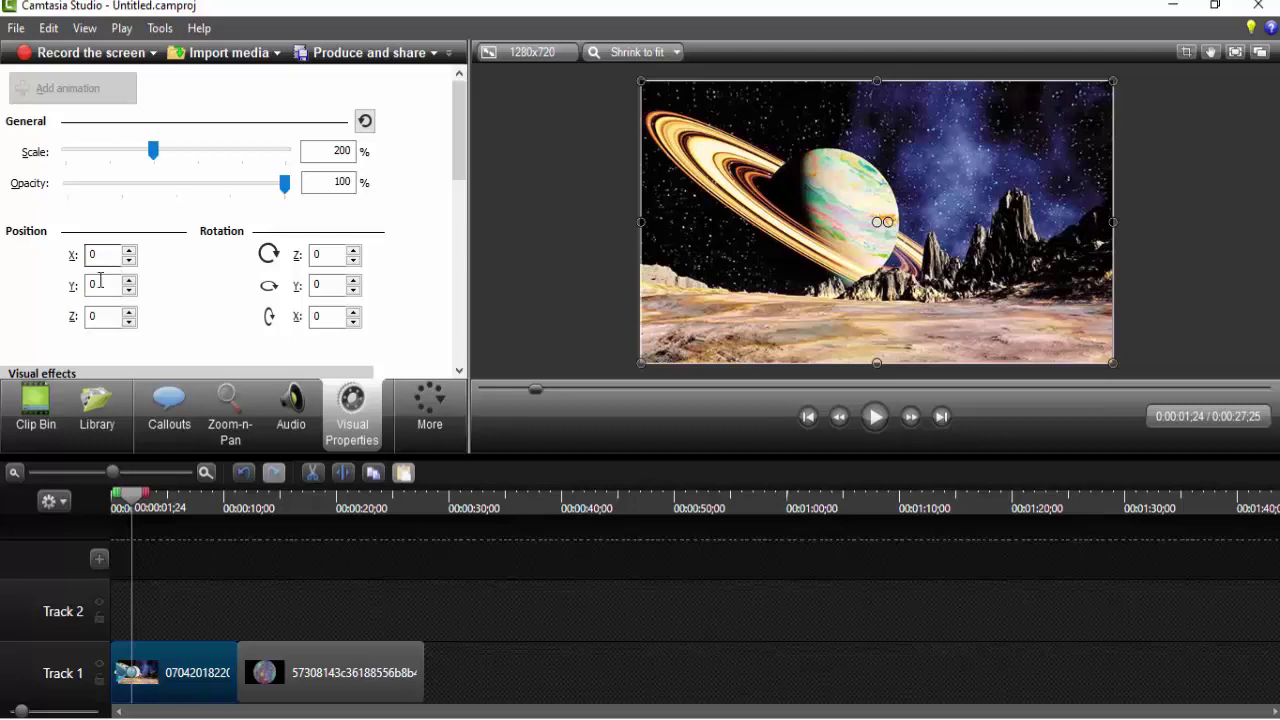
drag(130, 251, 130, 290)
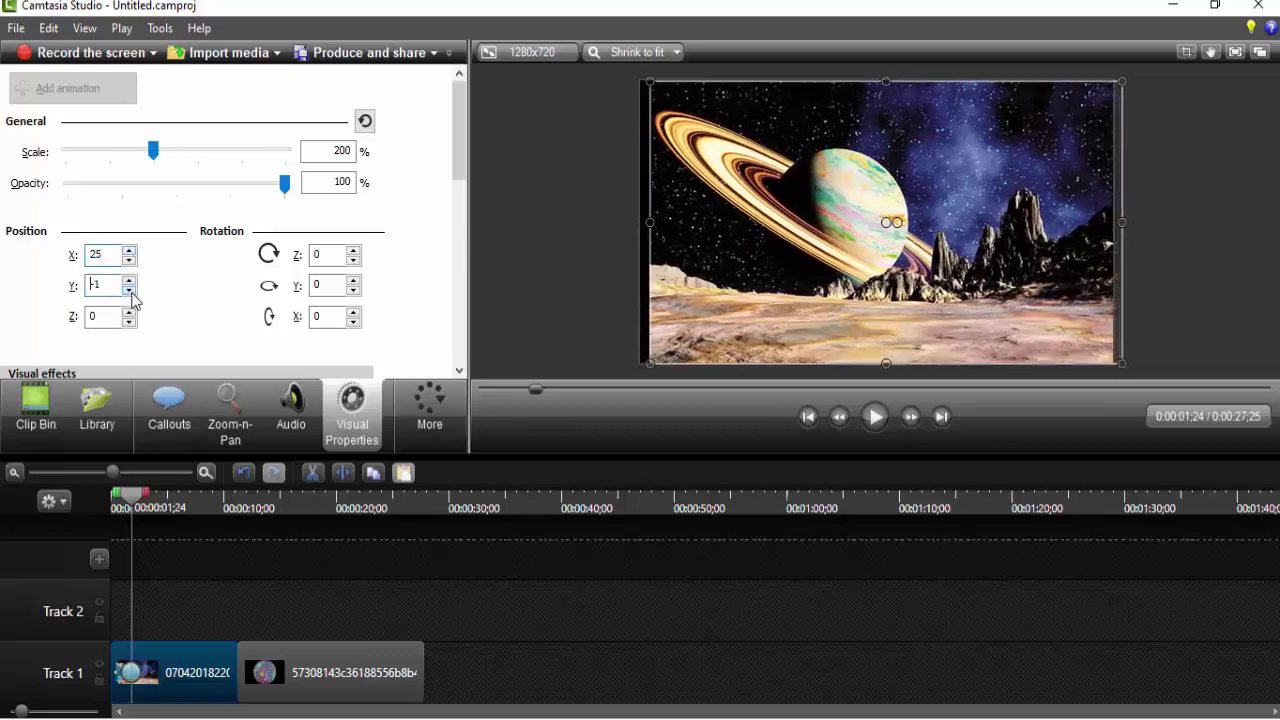
click(129, 280)
text(3)
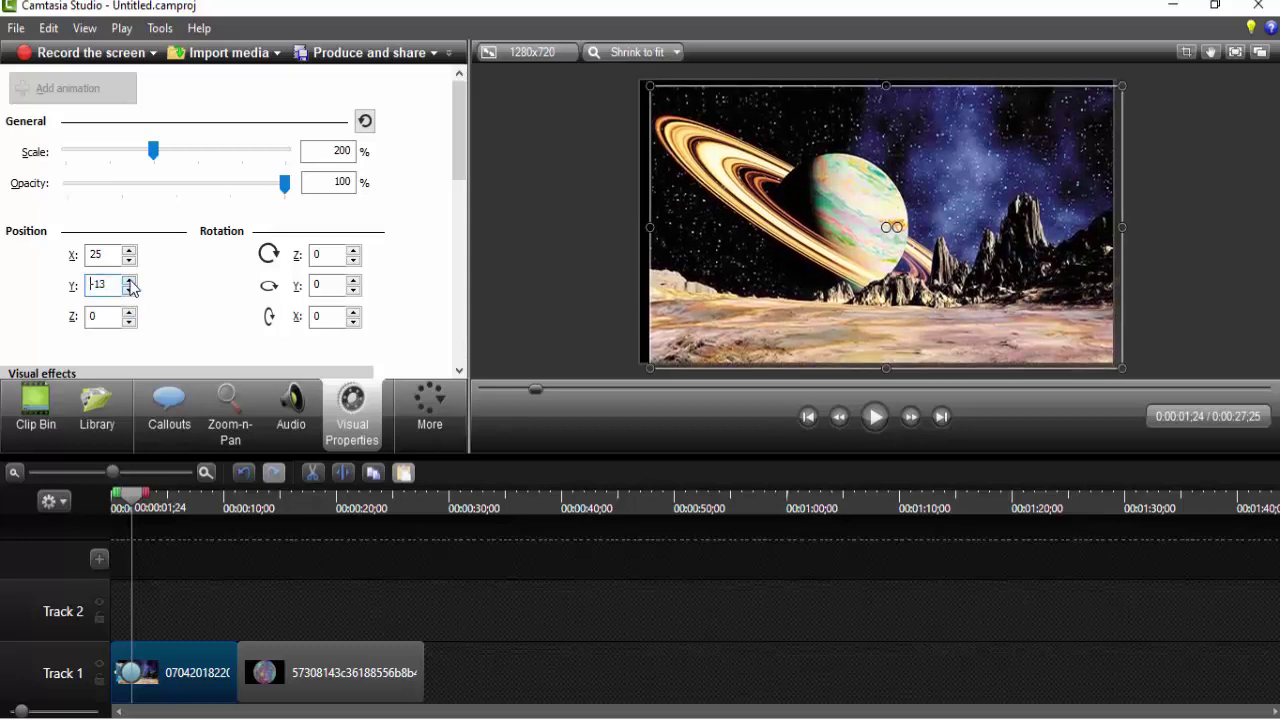
click(353, 251)
Tilt the image back and forth, leaving its rotation straight at 0.
click(354, 261)
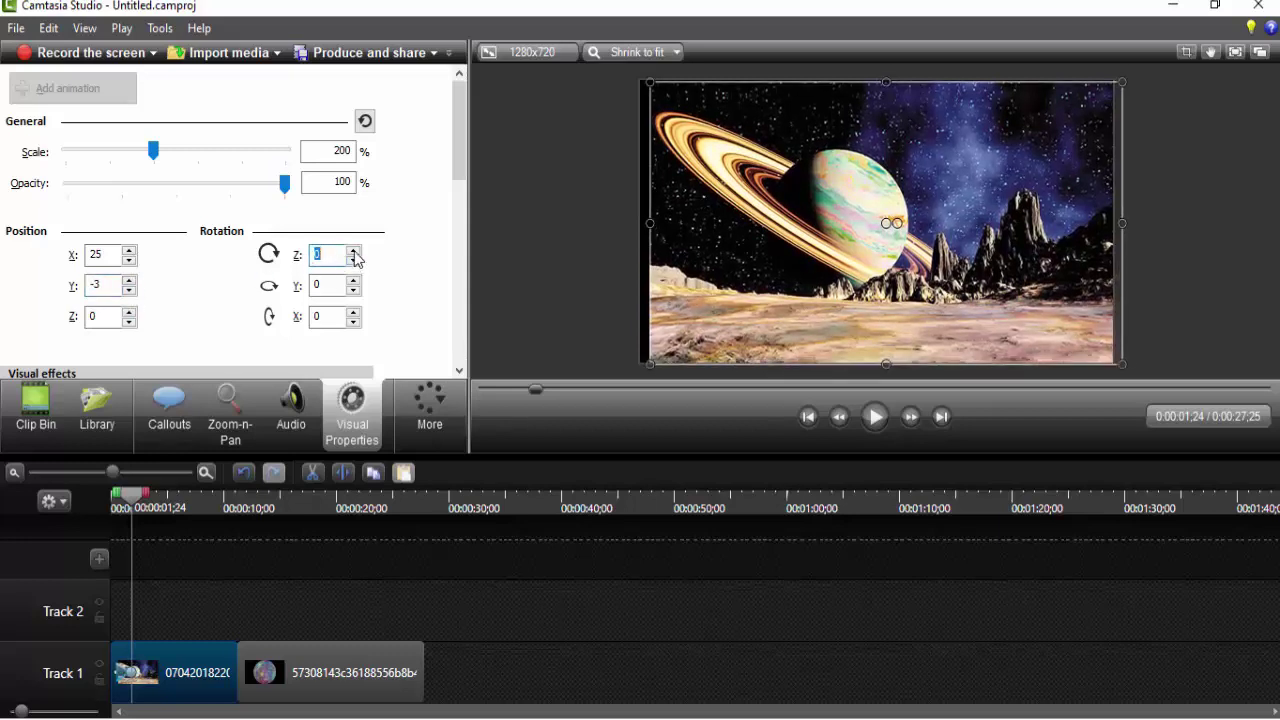
click(356, 259)
click(356, 259)
click(356, 259)
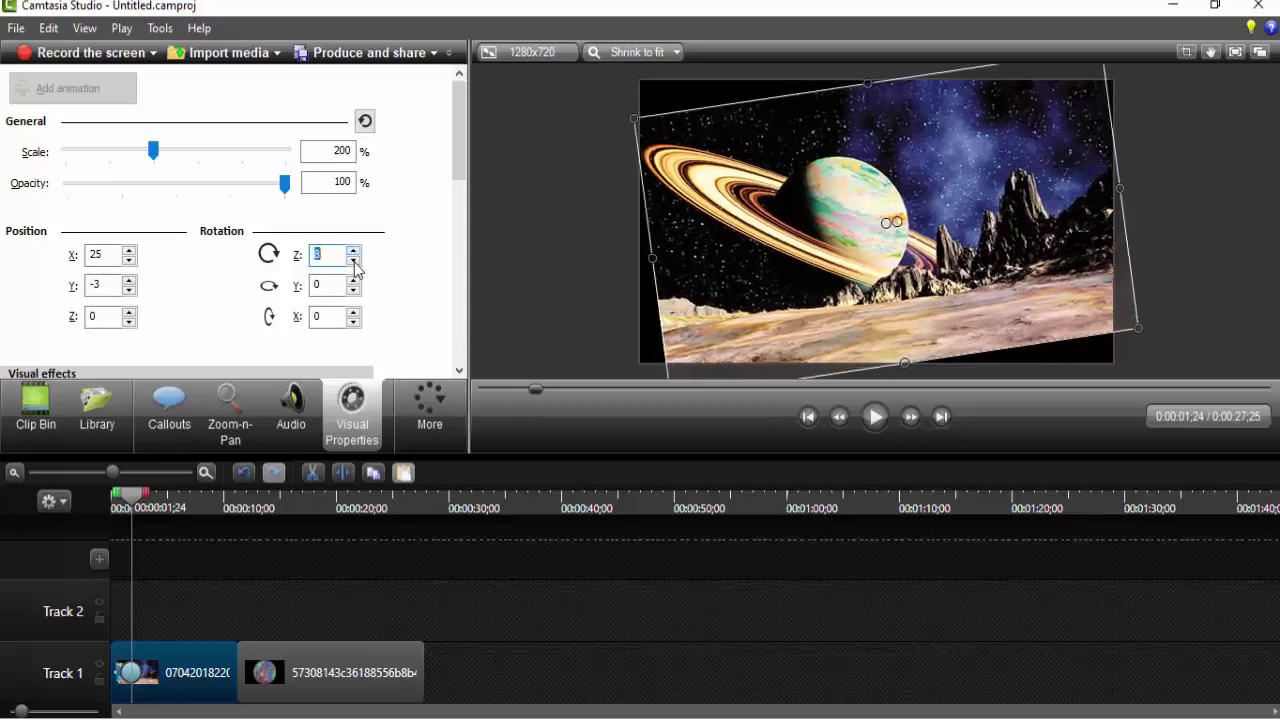
click(356, 262)
click(356, 265)
click(354, 261)
click(354, 261)
click(354, 261)
click(354, 261)
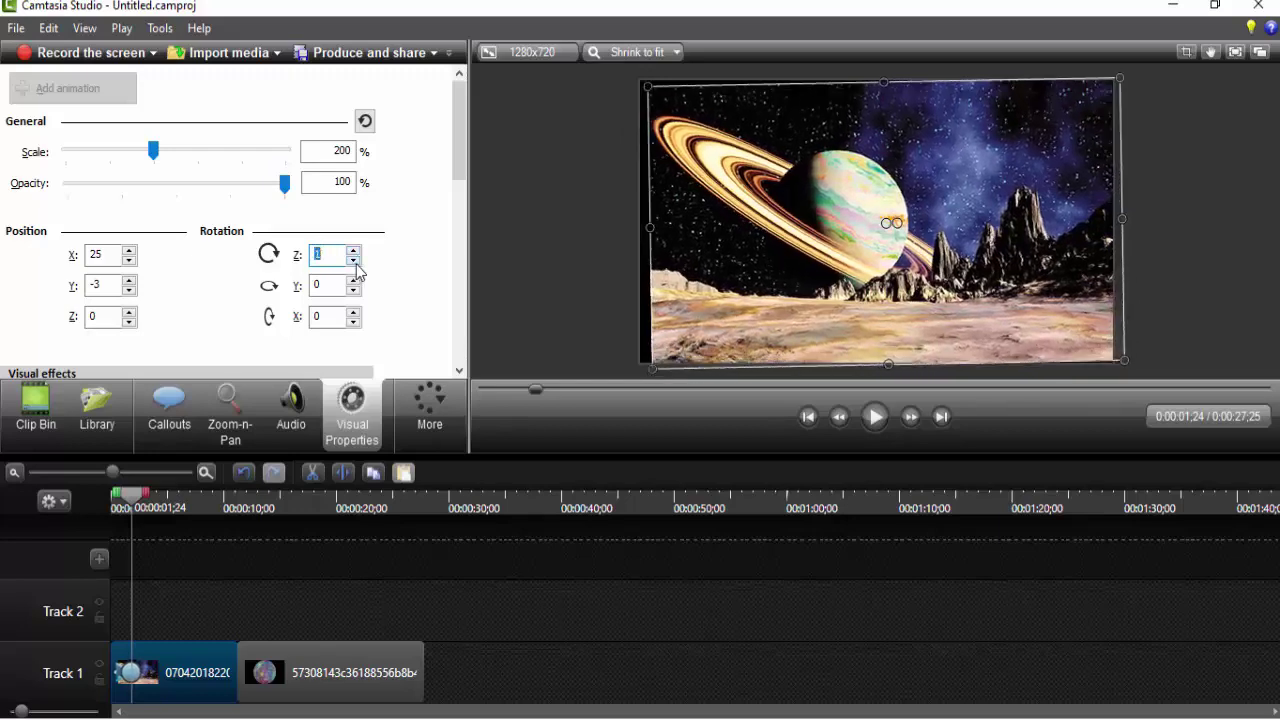
click(354, 261)
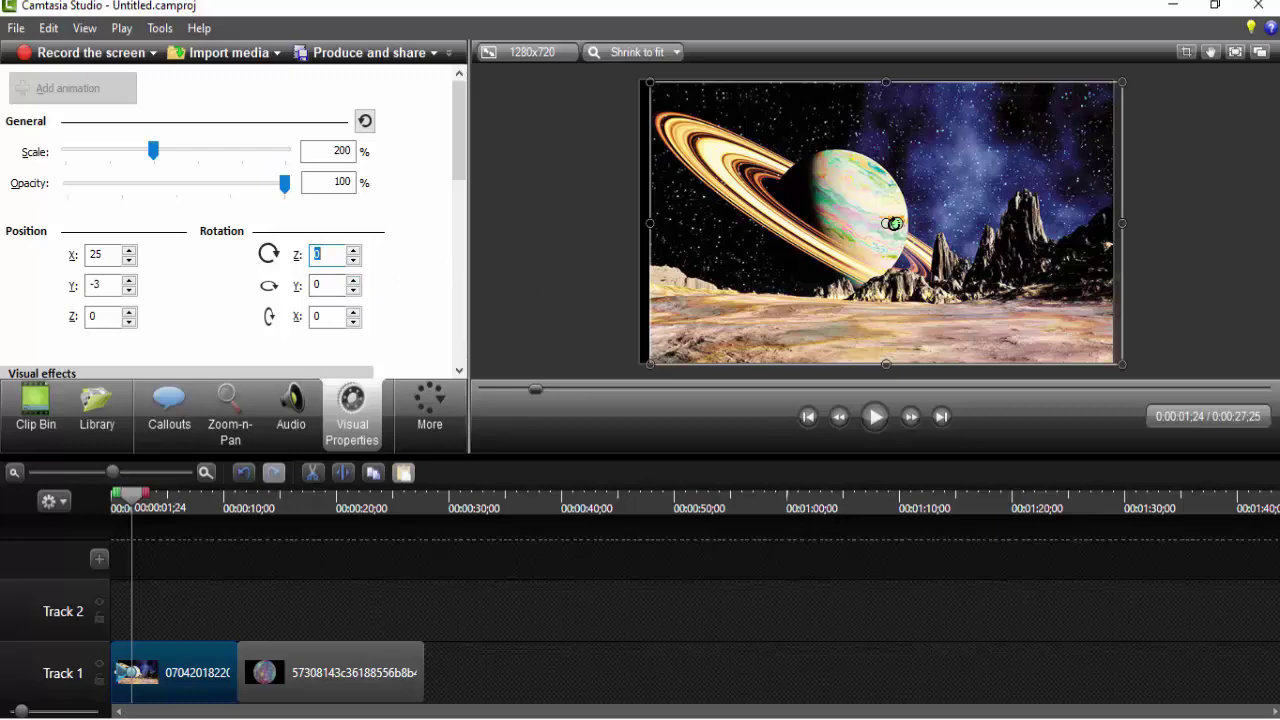
drag(893, 223, 919, 219)
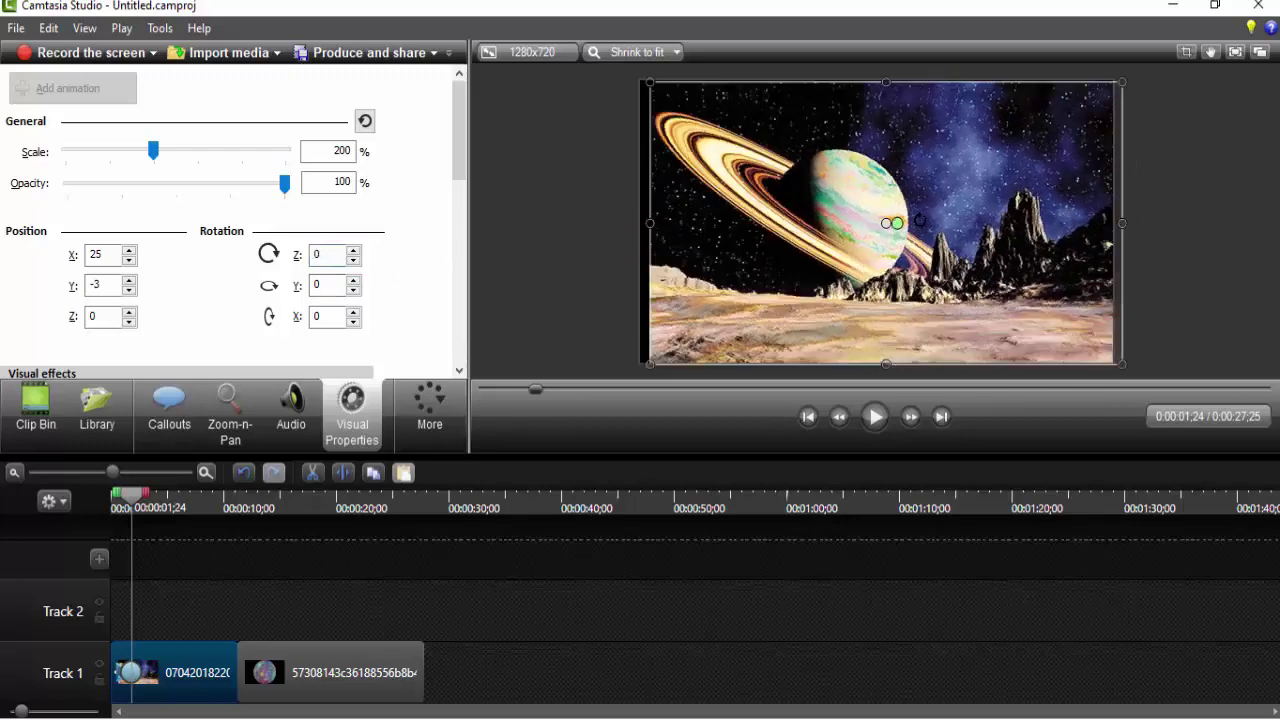
Shrink the image to 197% and preview a fainter opacity before returning to 100%.
mouse_move(153, 150)
mouse_down()
mouse_move(109, 157)
mouse_move(164, 157)
mouse_up()
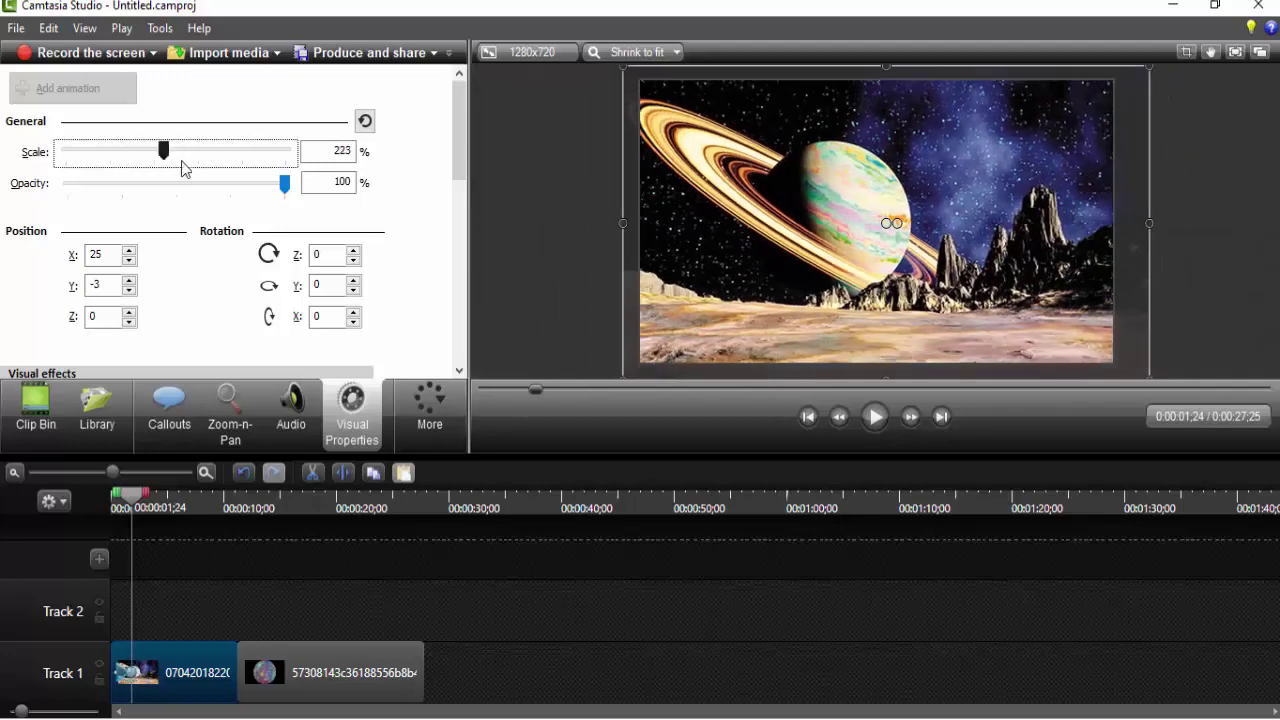
click(287, 193)
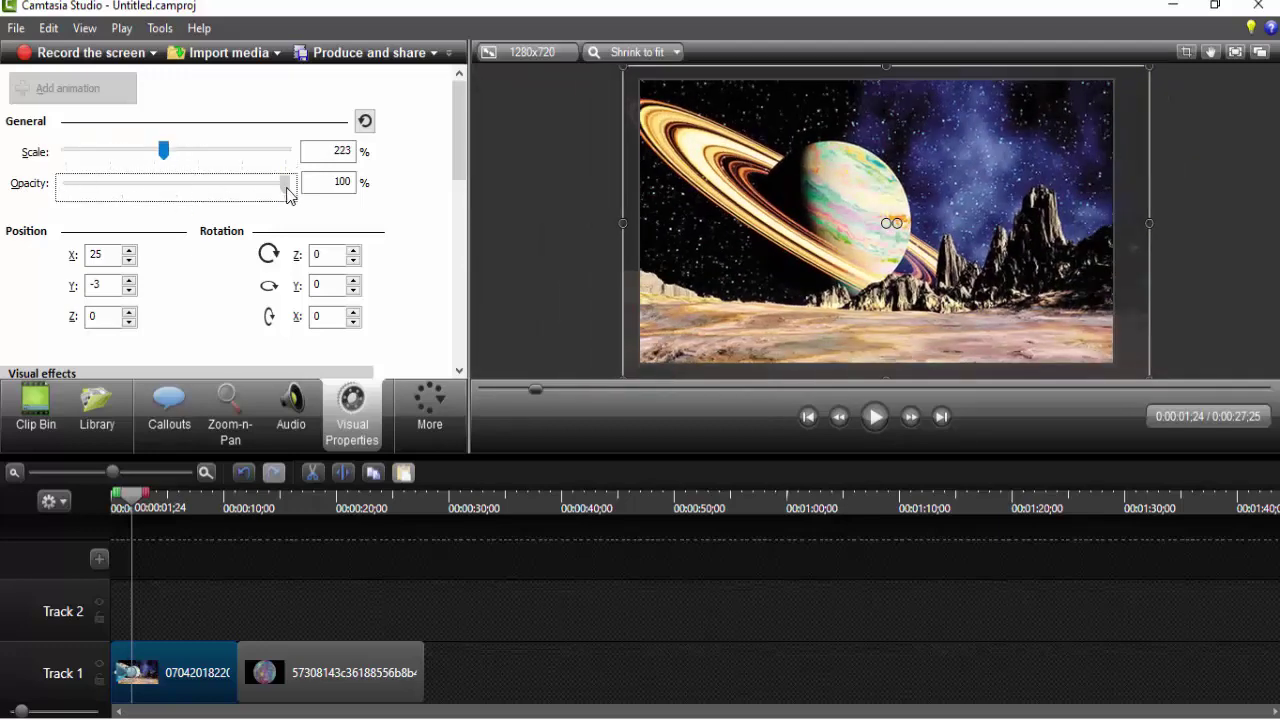
drag(287, 193, 295, 186)
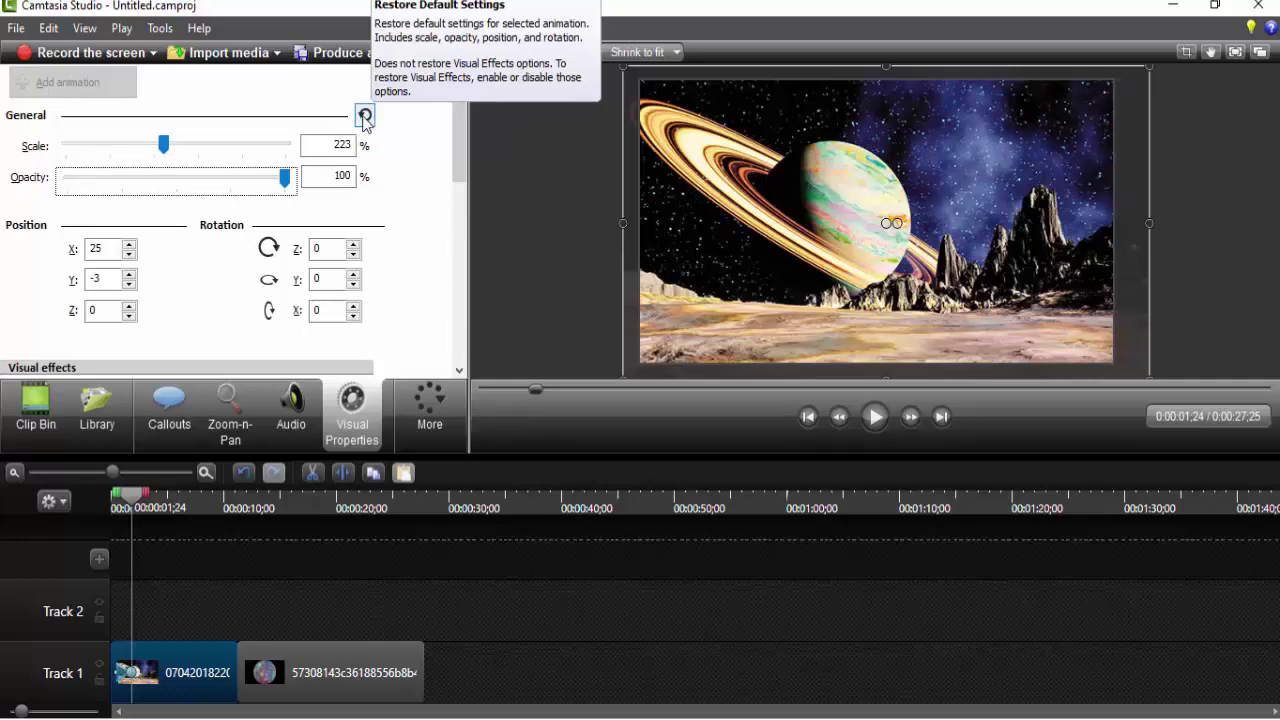
Restore the clip's default settings and add a drop shadow with distance 7.
click(365, 116)
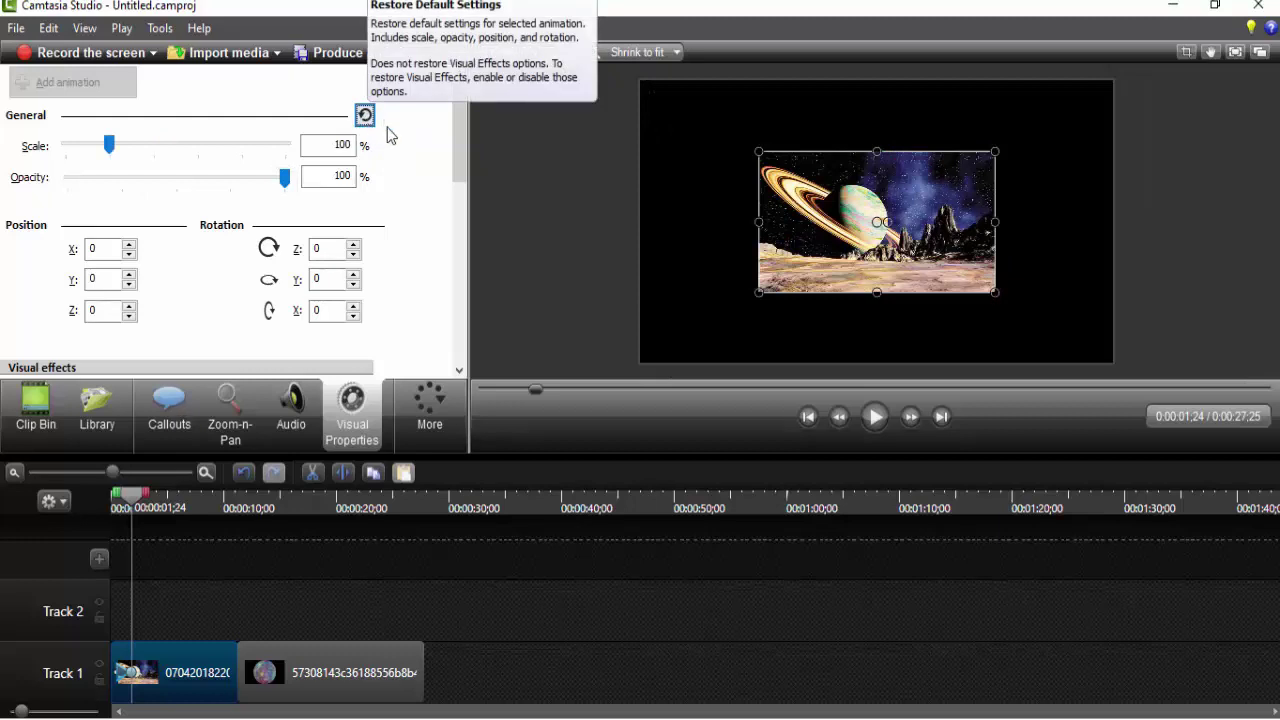
scroll(383, 160, down, 2)
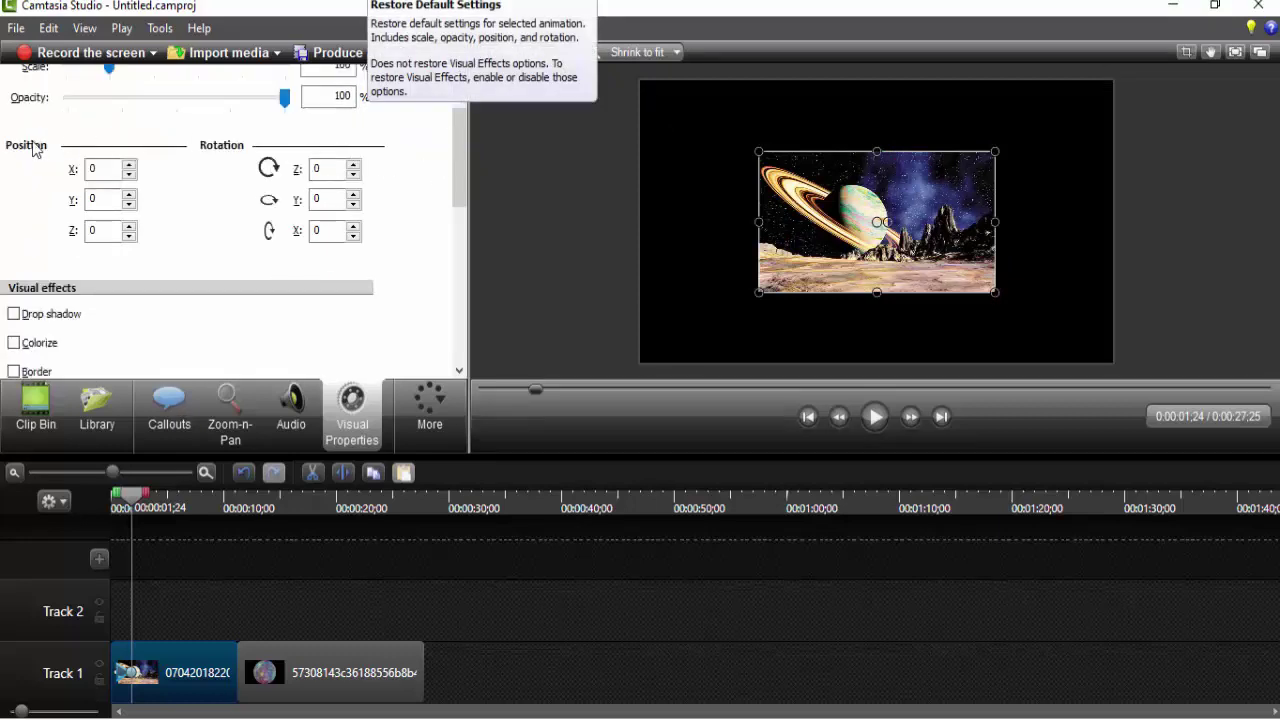
scroll(14, 200, down, 3)
click(13, 193)
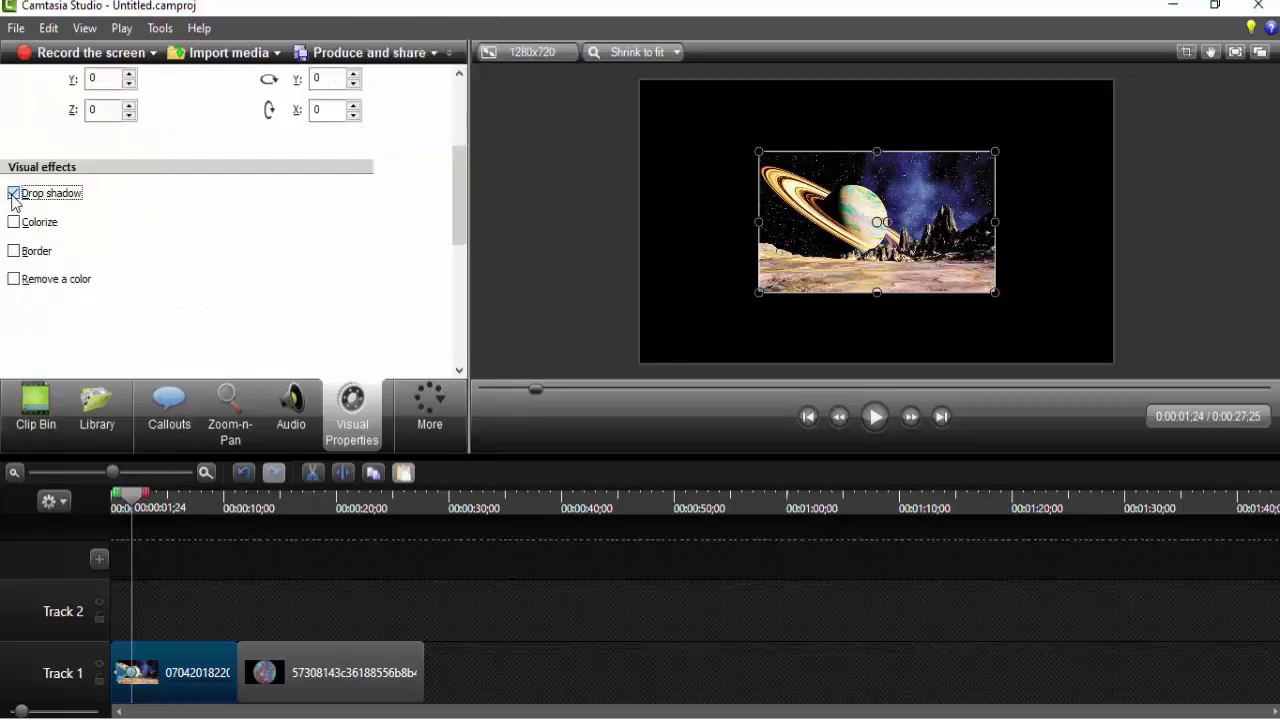
click(13, 194)
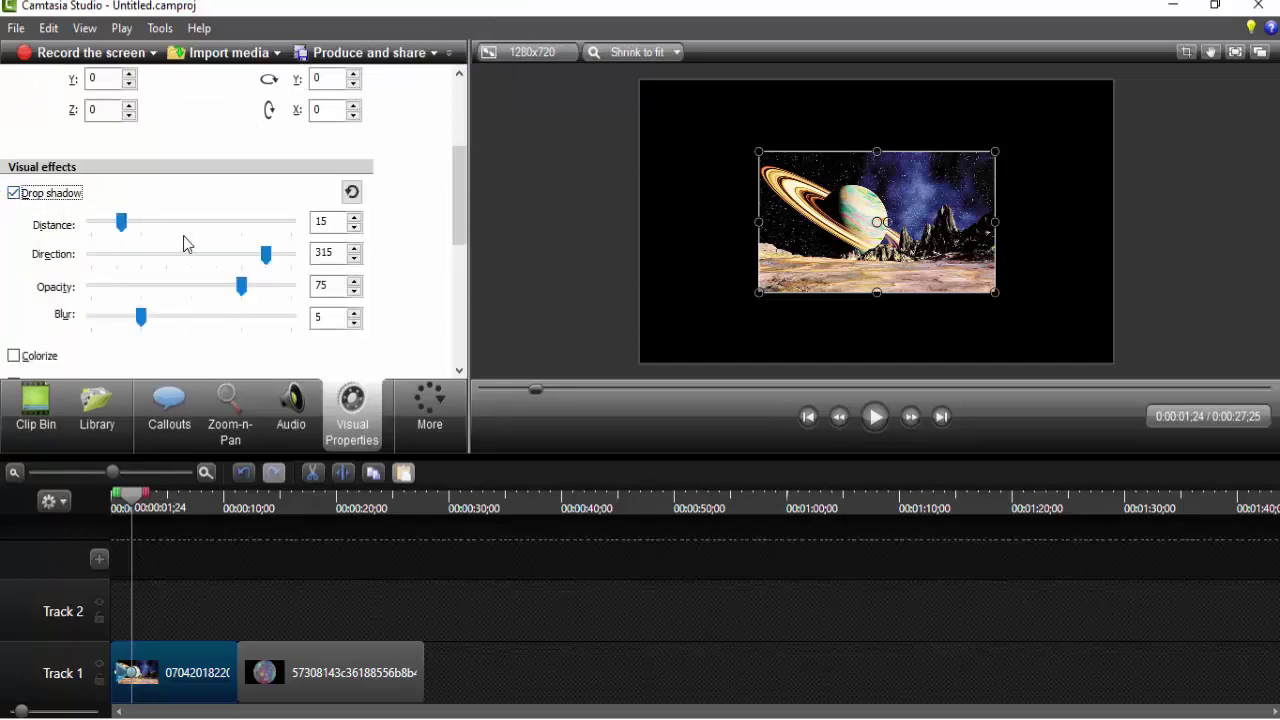
drag(118, 229, 106, 225)
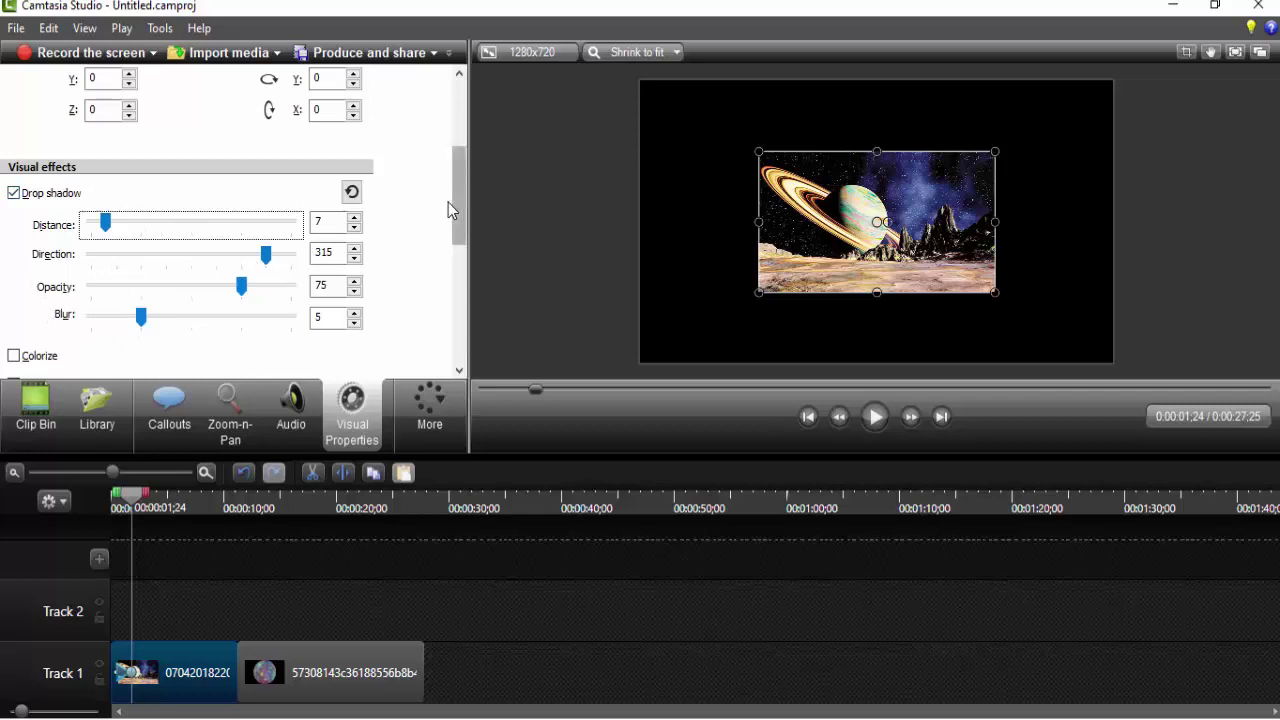
Colorize the clip red at strength 58.
scroll(458, 205, down, 3)
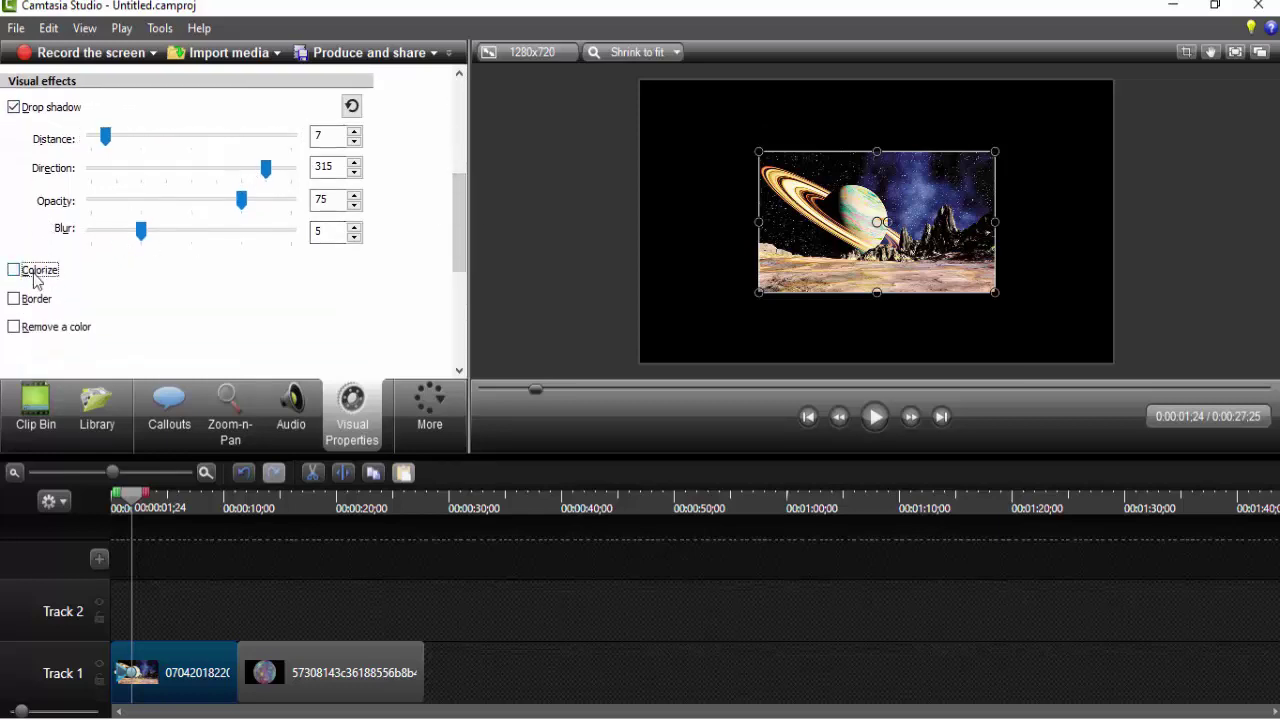
click(36, 276)
mouse_move(241, 323)
mouse_down()
mouse_move(55, 337)
mouse_move(272, 324)
mouse_up()
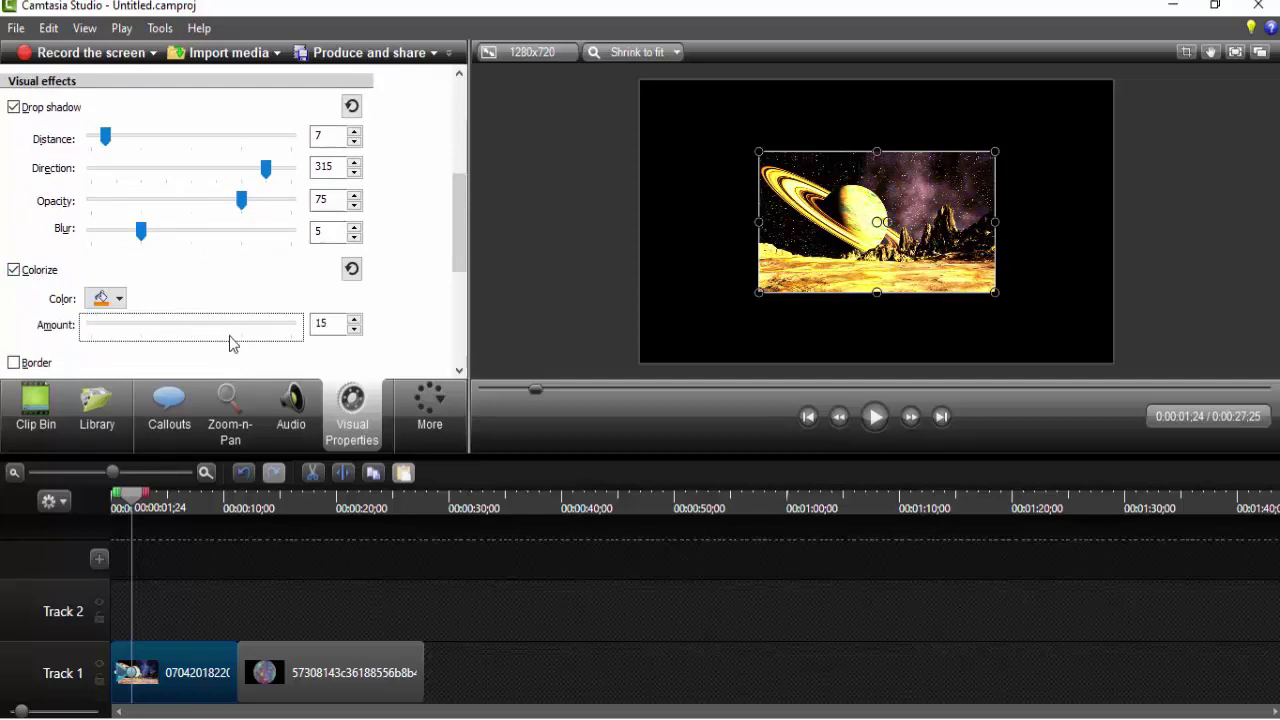
click(101, 298)
click(143, 345)
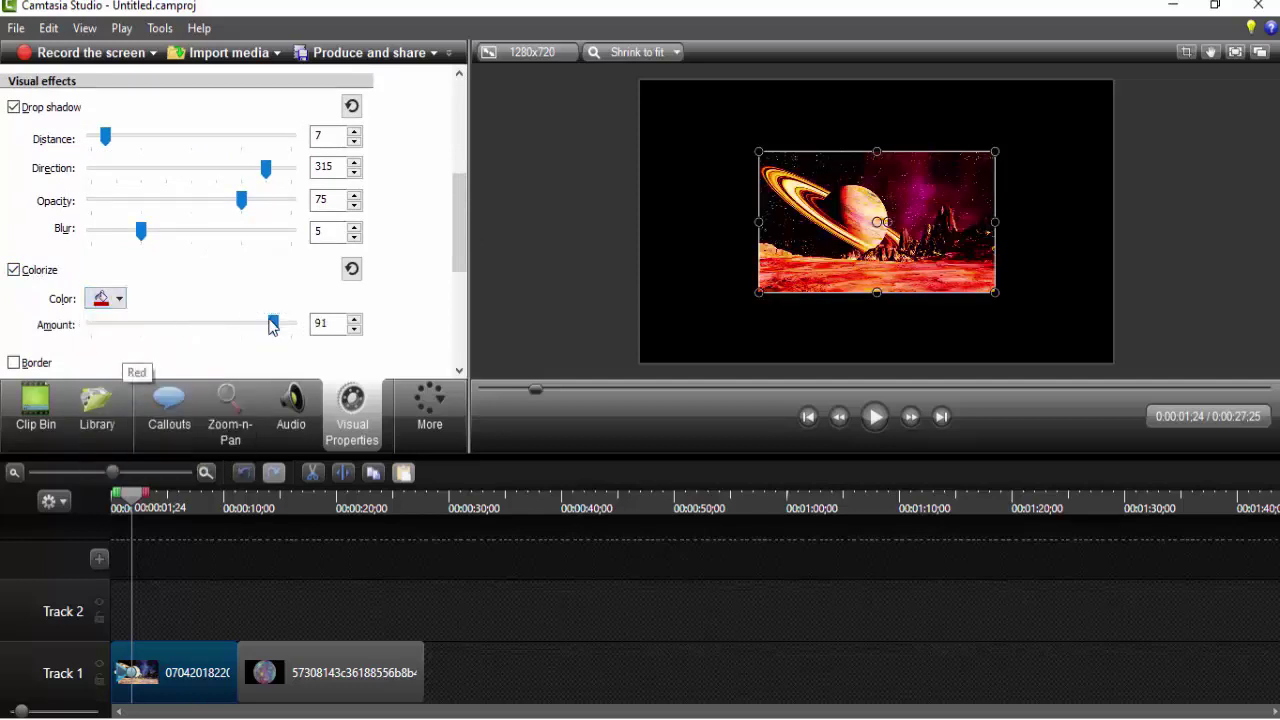
mouse_move(272, 324)
mouse_down()
mouse_move(305, 330)
mouse_move(128, 325)
mouse_move(206, 325)
mouse_up()
click(101, 298)
click(246, 345)
Add a red border with thickness 10, then thin it to 2.
scroll(463, 229, down, 3)
click(32, 249)
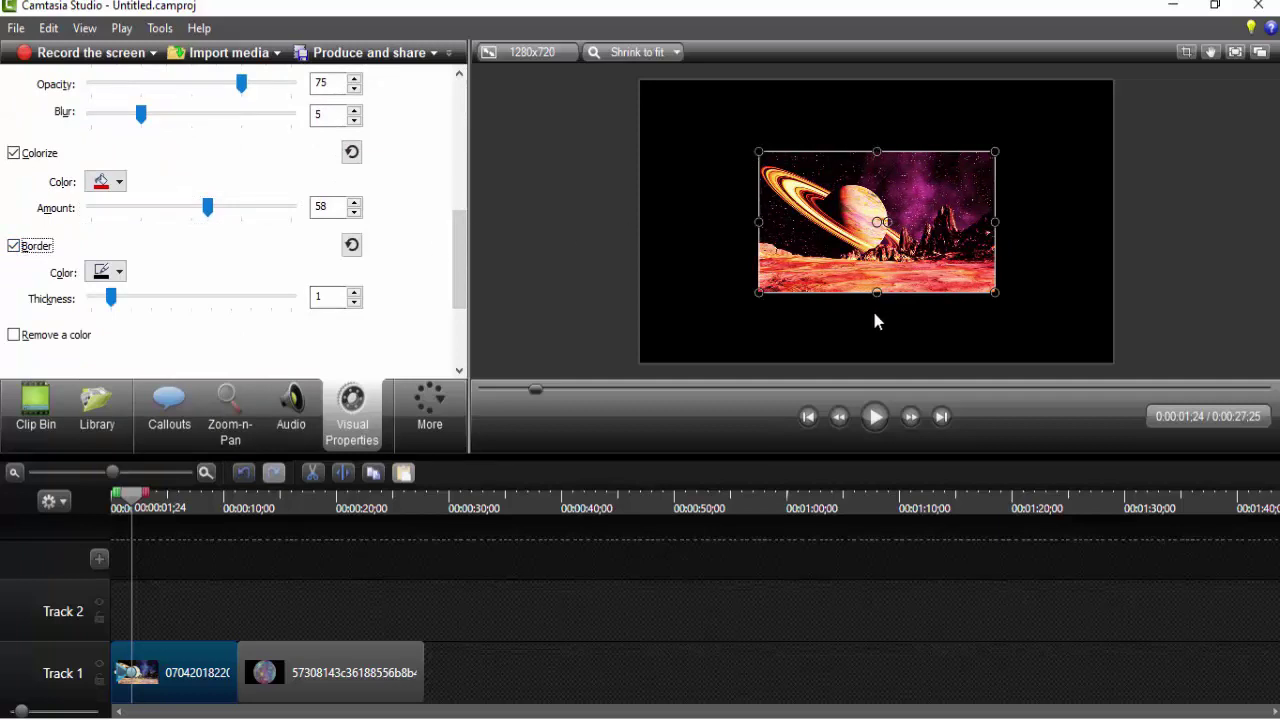
click(104, 278)
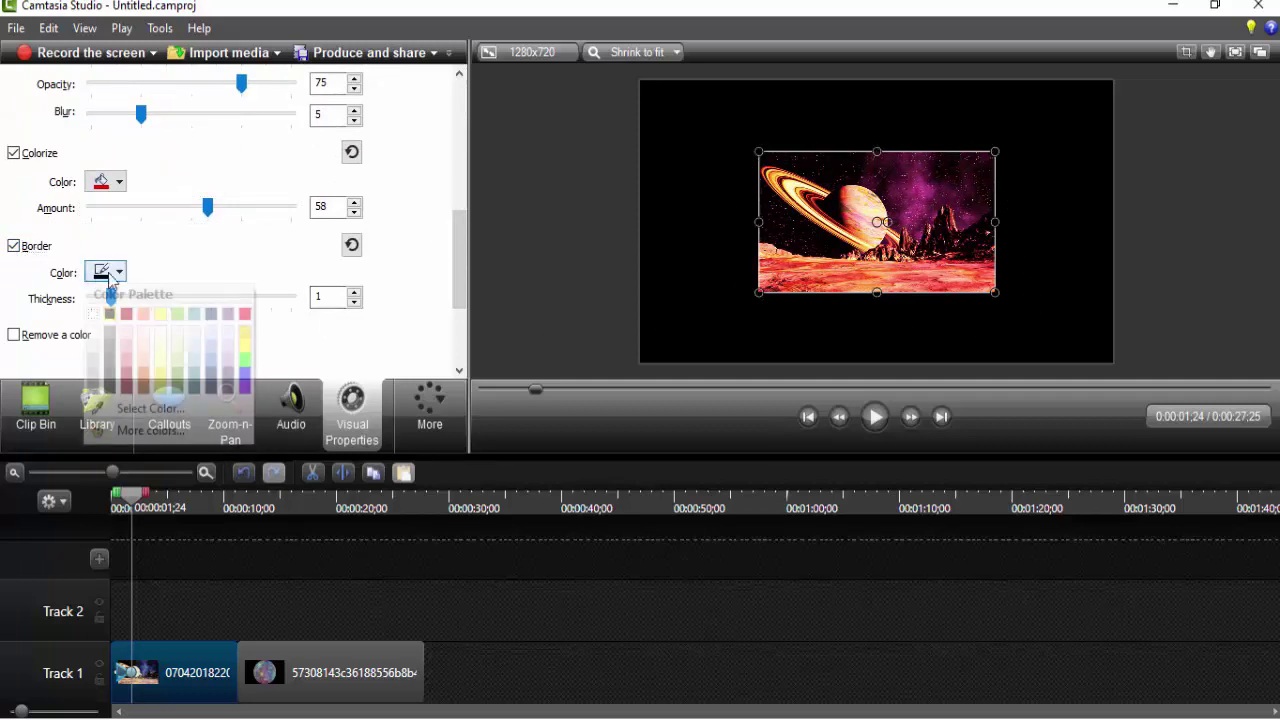
click(137, 322)
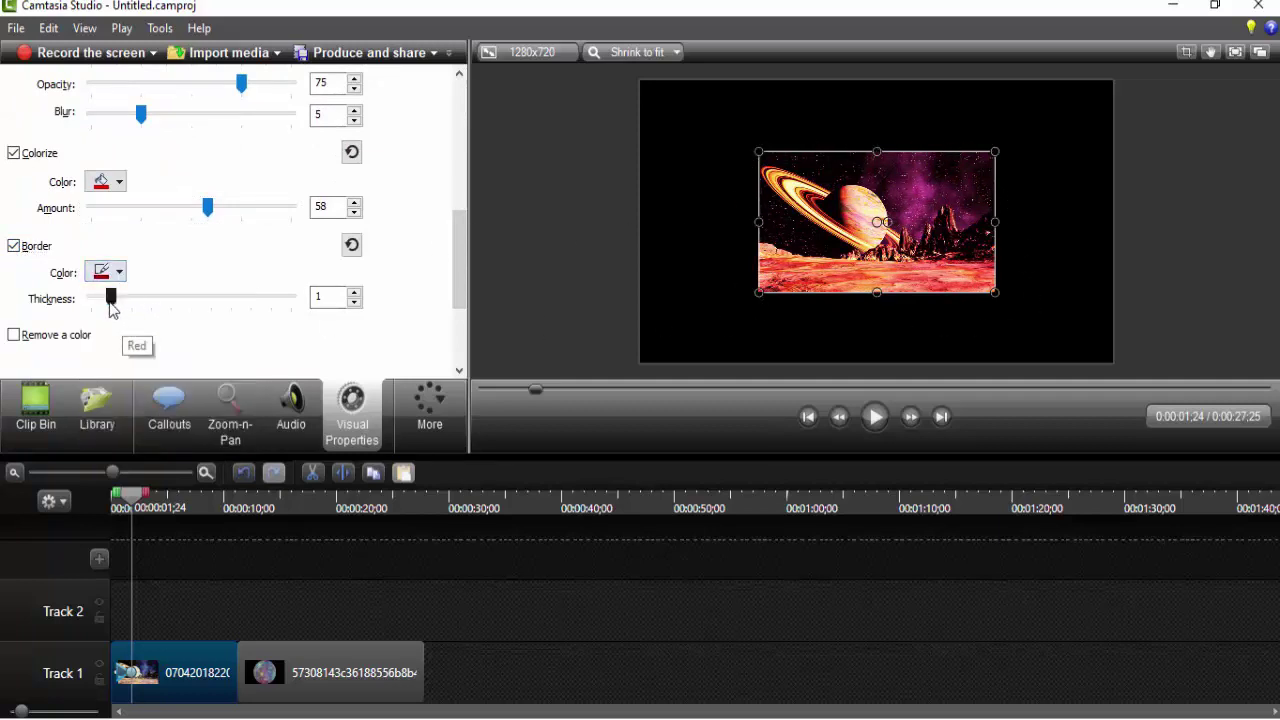
drag(110, 297, 362, 320)
click(742, 262)
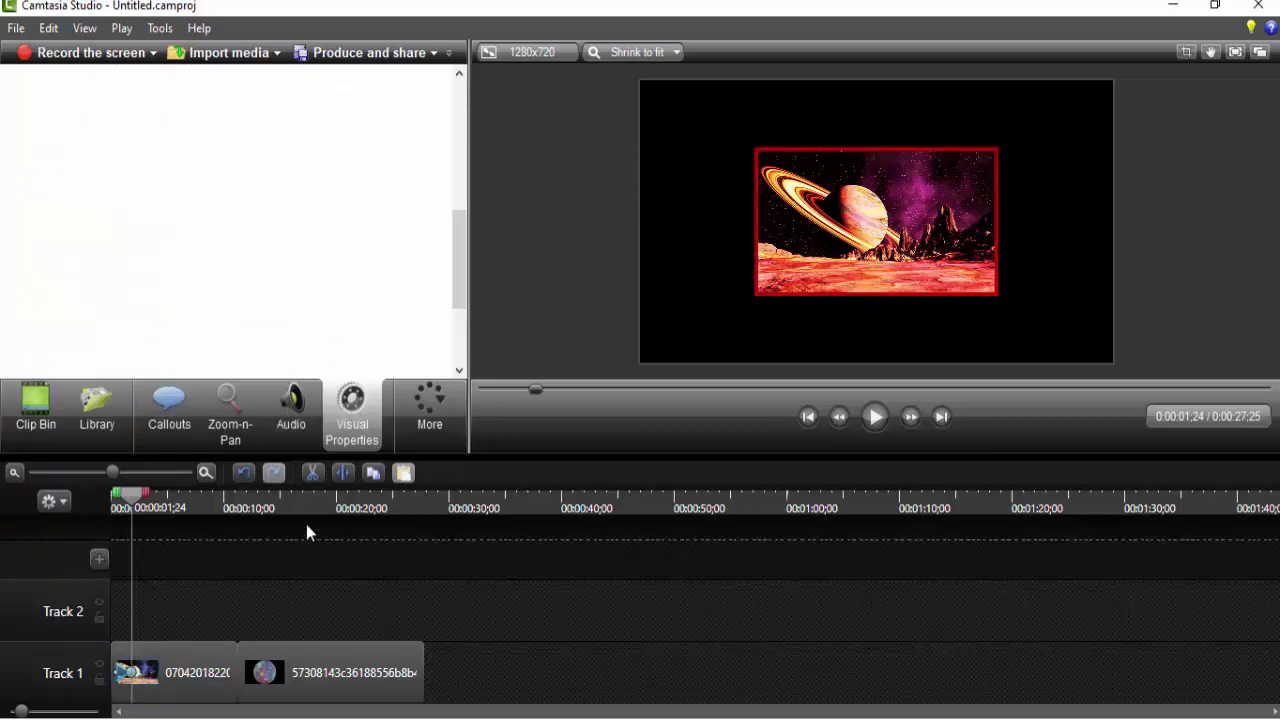
click(216, 674)
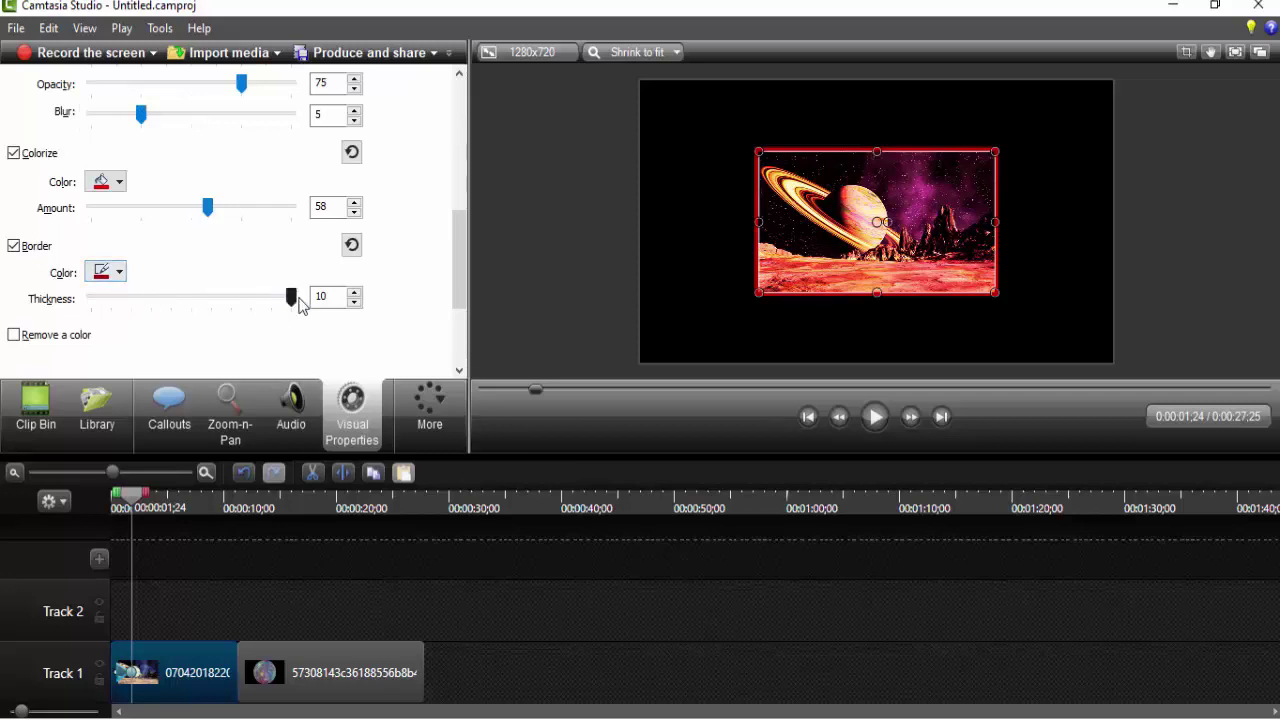
mouse_move(291, 297)
mouse_down()
mouse_move(143, 312)
mouse_move(340, 315)
mouse_up()
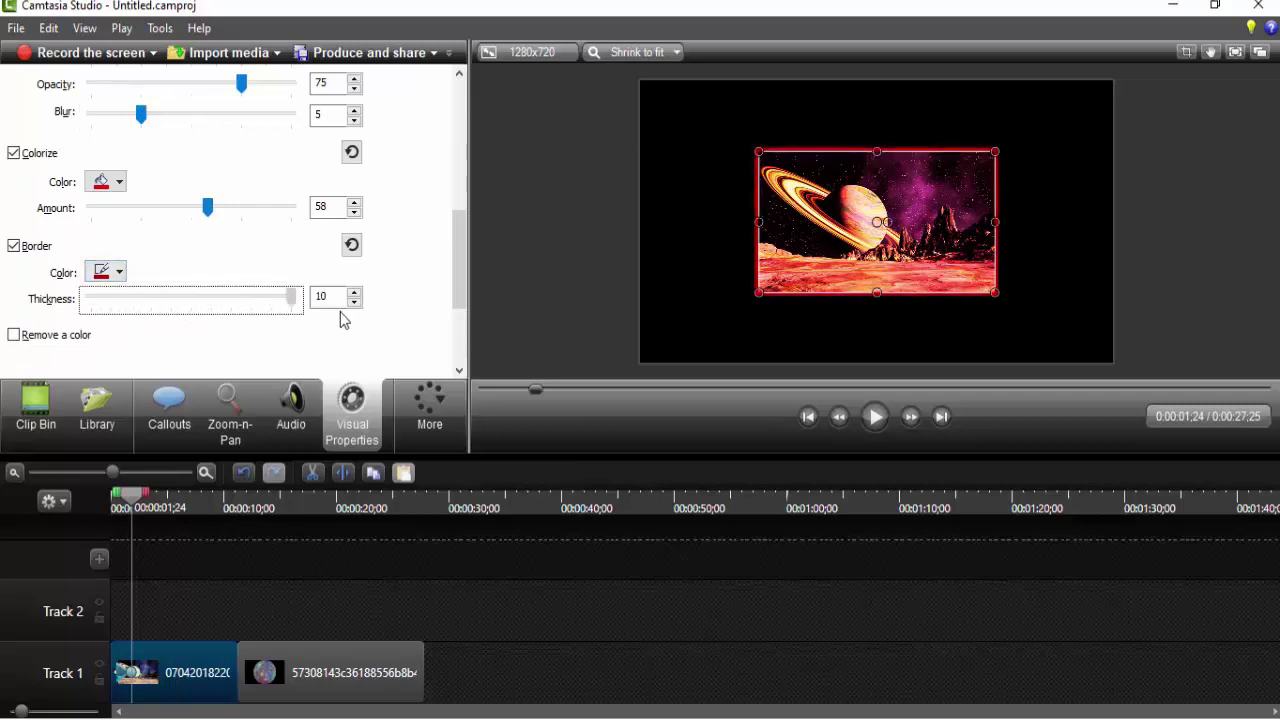
Turn off Border, Colorize and Drop shadow on the planet clip and enable Remove a color.
scroll(40, 333, down, 1)
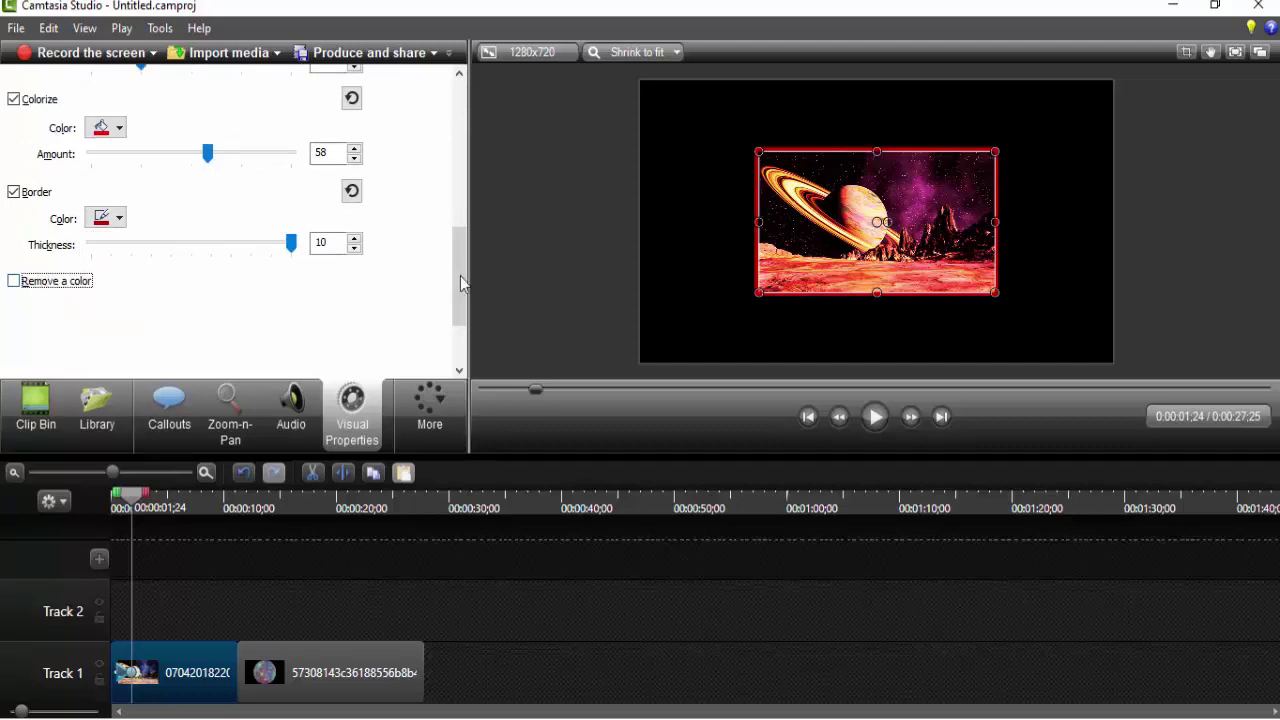
scroll(461, 272, up, 2)
click(13, 252)
click(13, 159)
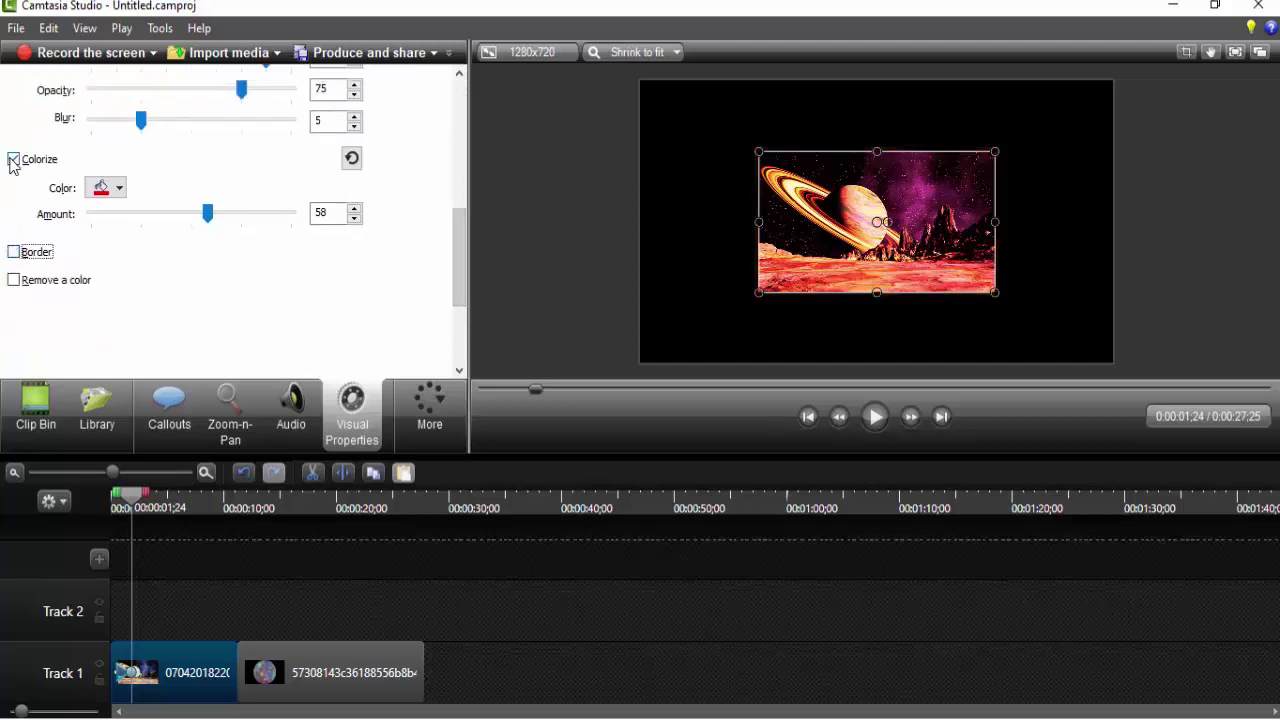
scroll(461, 247, up, 4)
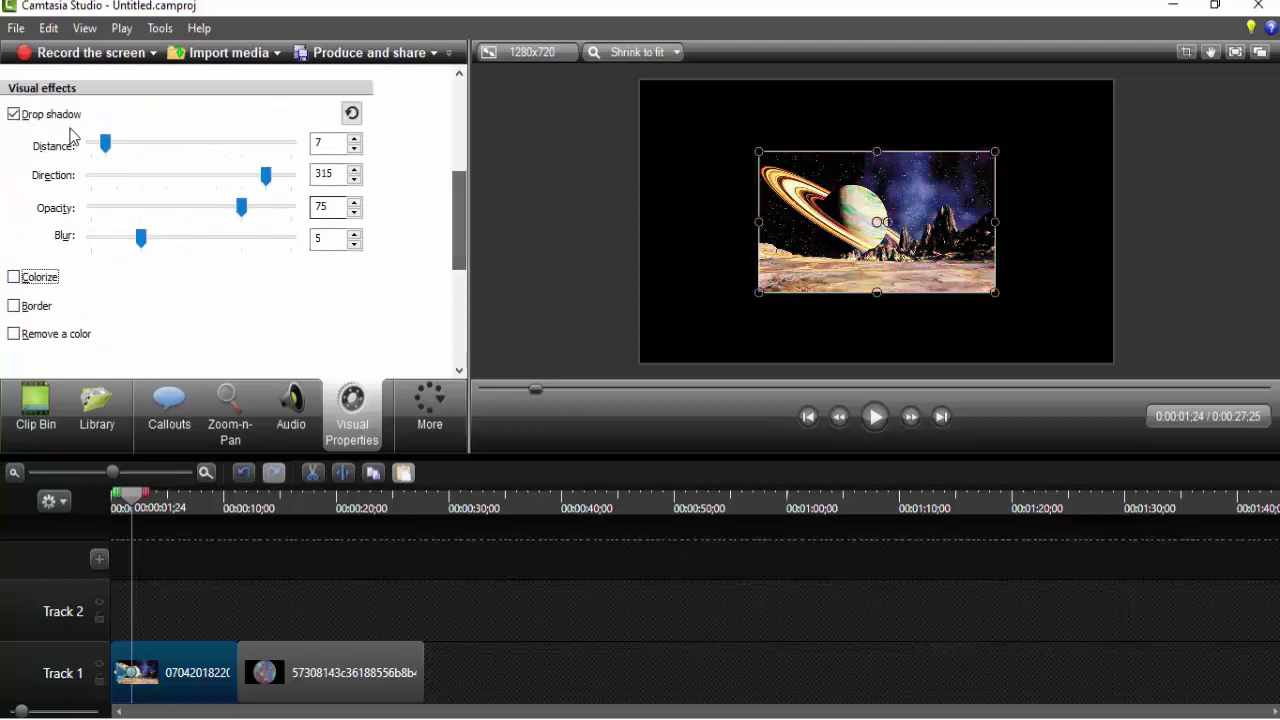
click(13, 114)
click(14, 200)
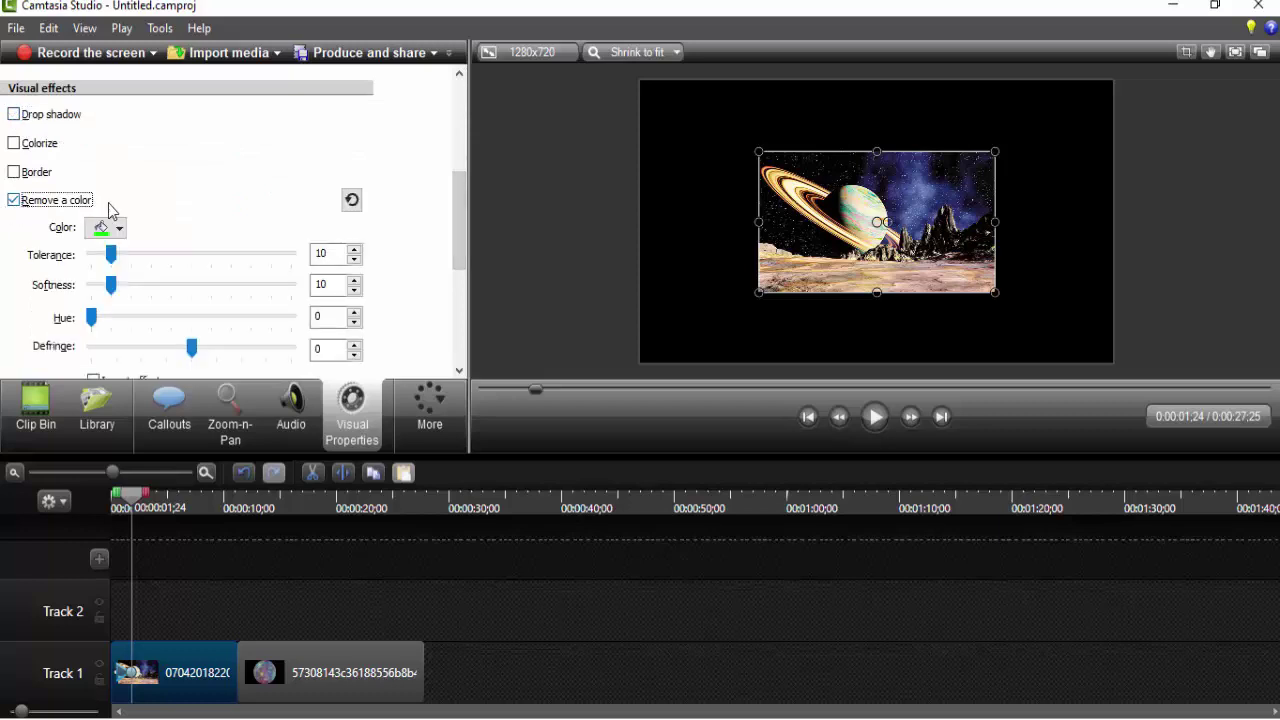
Stretch the planet clip to fill the canvas and open the Remove a color colour choices.
drag(758, 293, 636, 366)
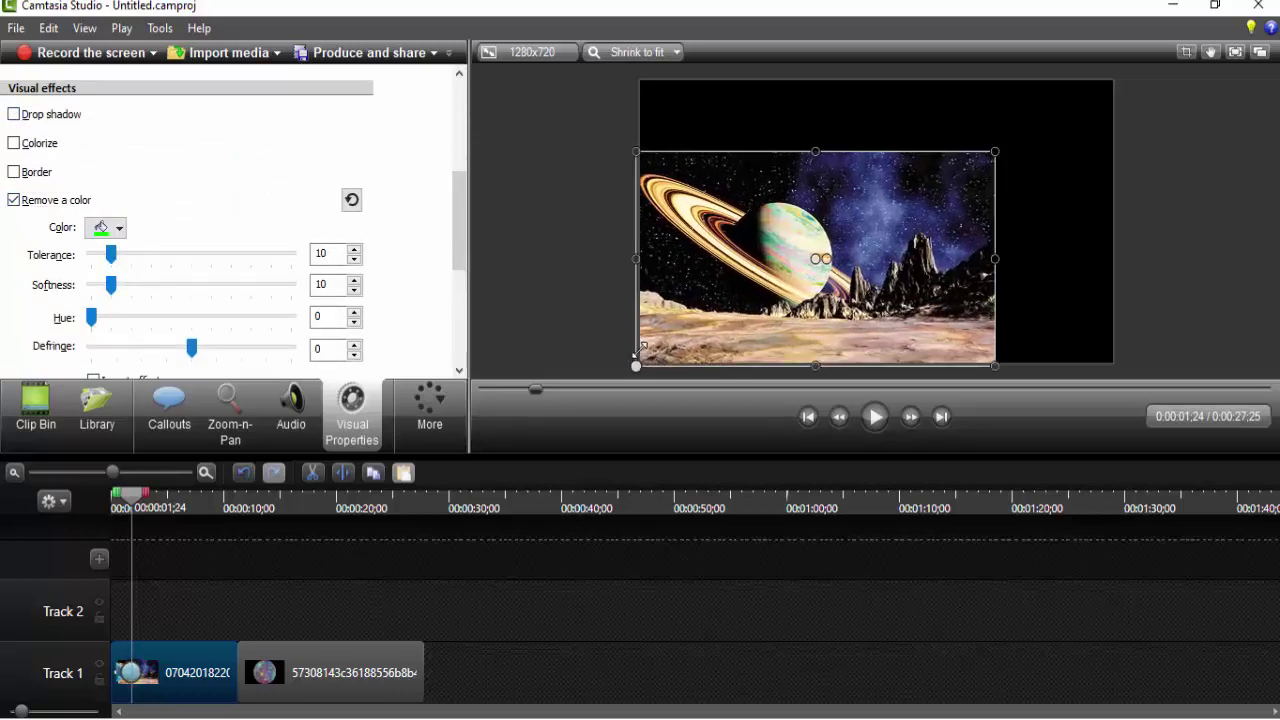
drag(996, 152, 1122, 76)
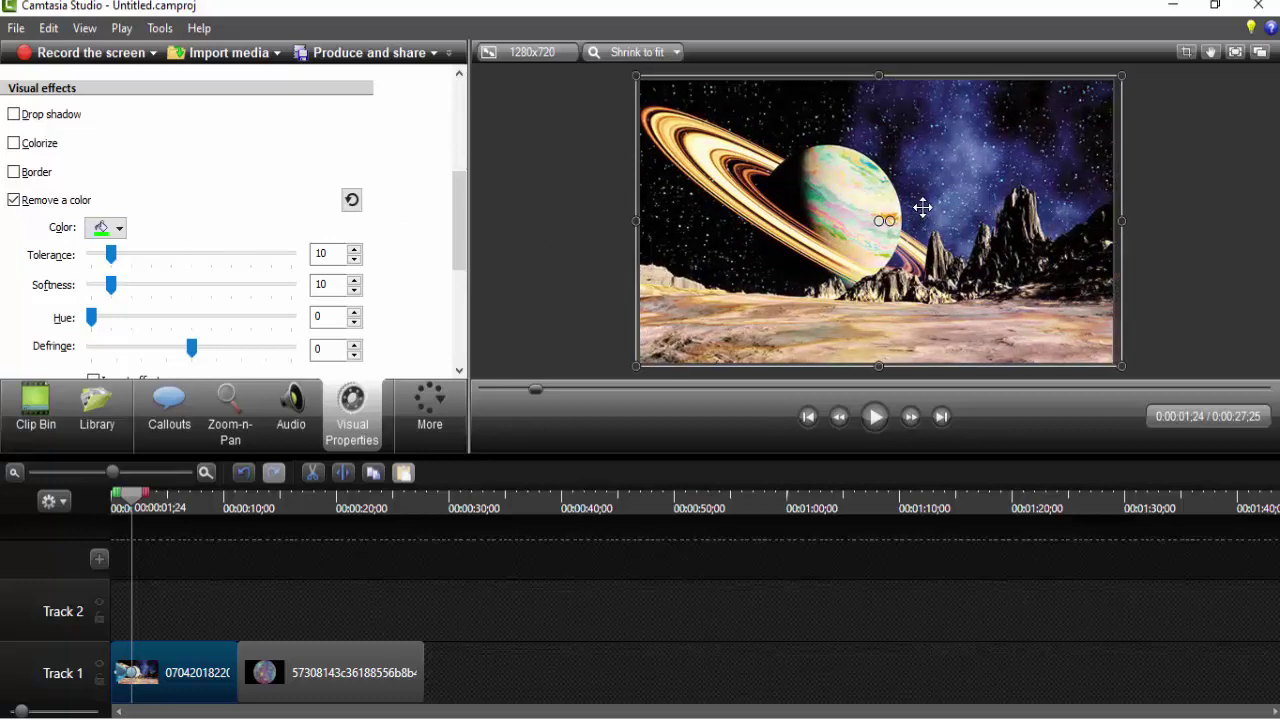
click(115, 228)
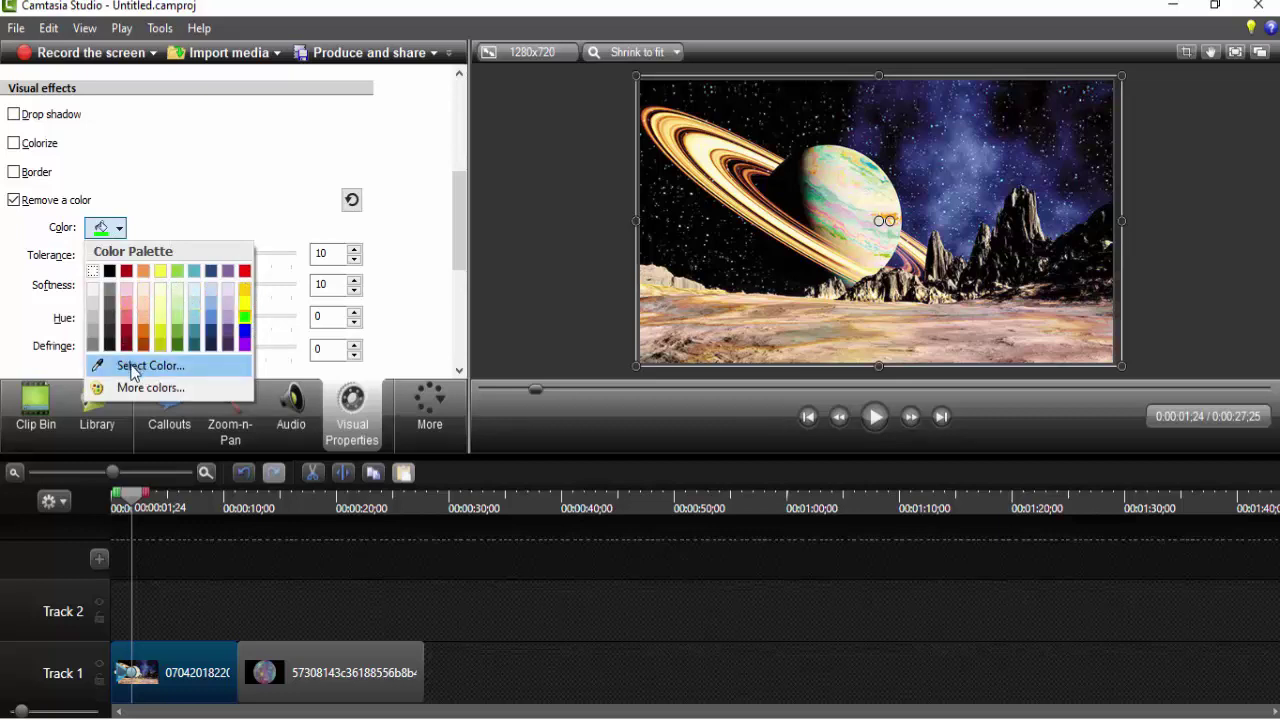
Eyedrop the blue nebula in the preview so it is removed, leaving a black sky.
click(133, 366)
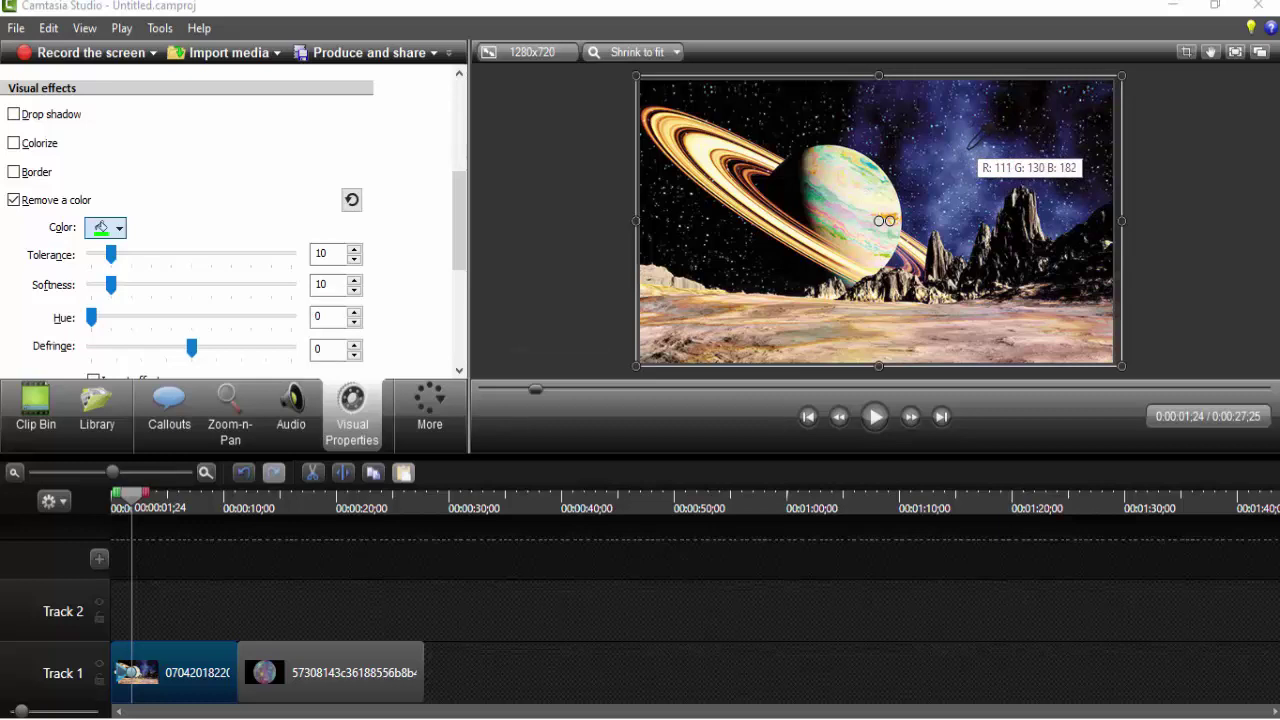
click(971, 148)
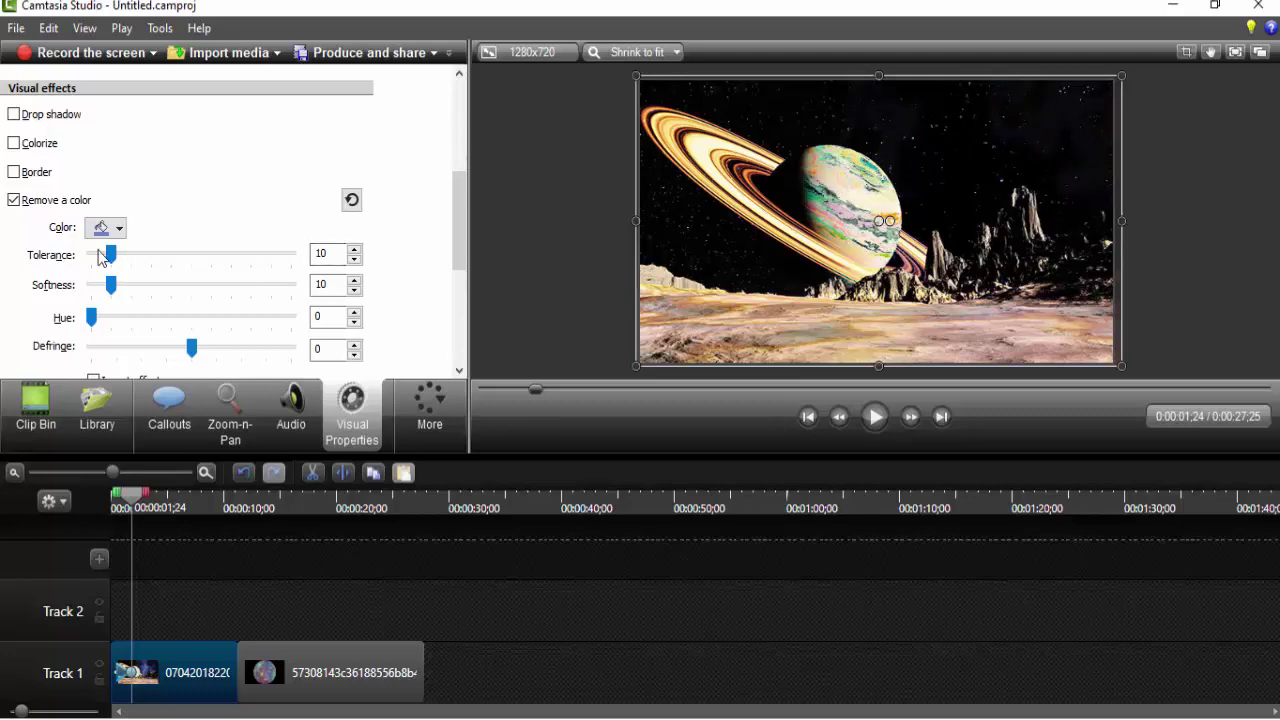
Set Remove a color to tolerance 4, softness 10, hue 10 and defringe 64.
mouse_move(110, 254)
mouse_down()
mouse_move(125, 257)
mouse_move(110, 270)
mouse_up()
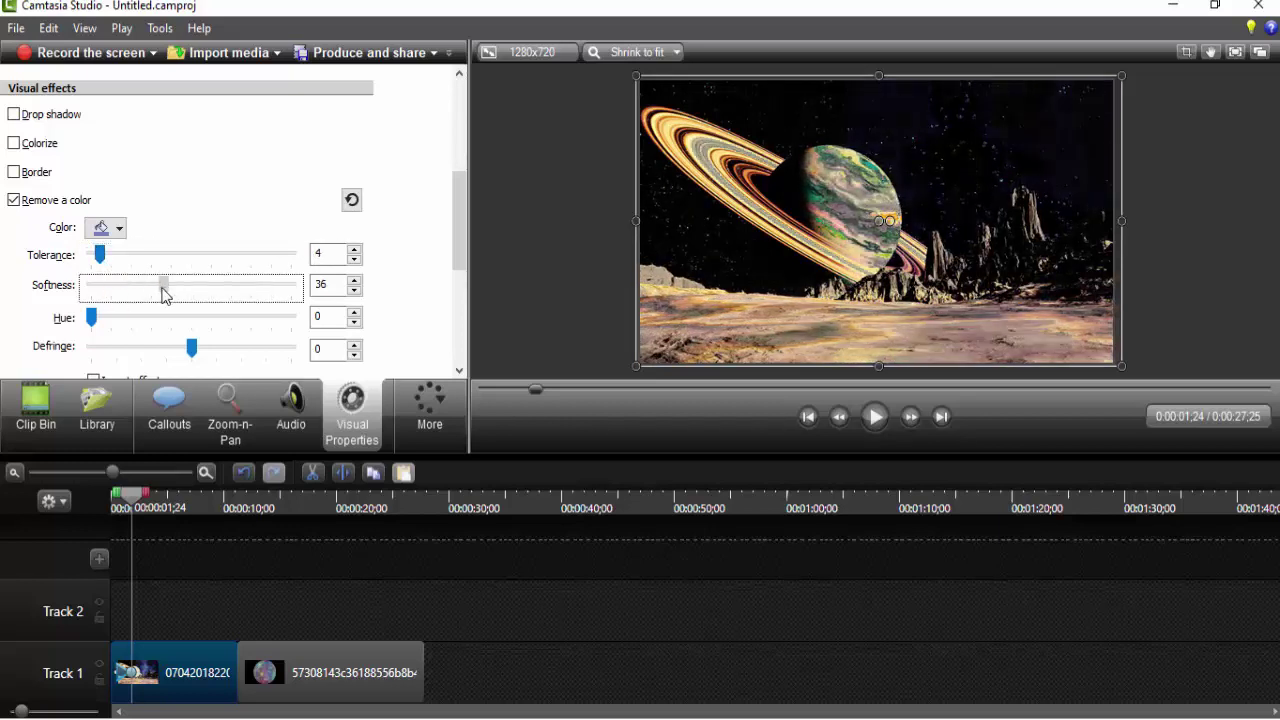
drag(110, 284, 110, 318)
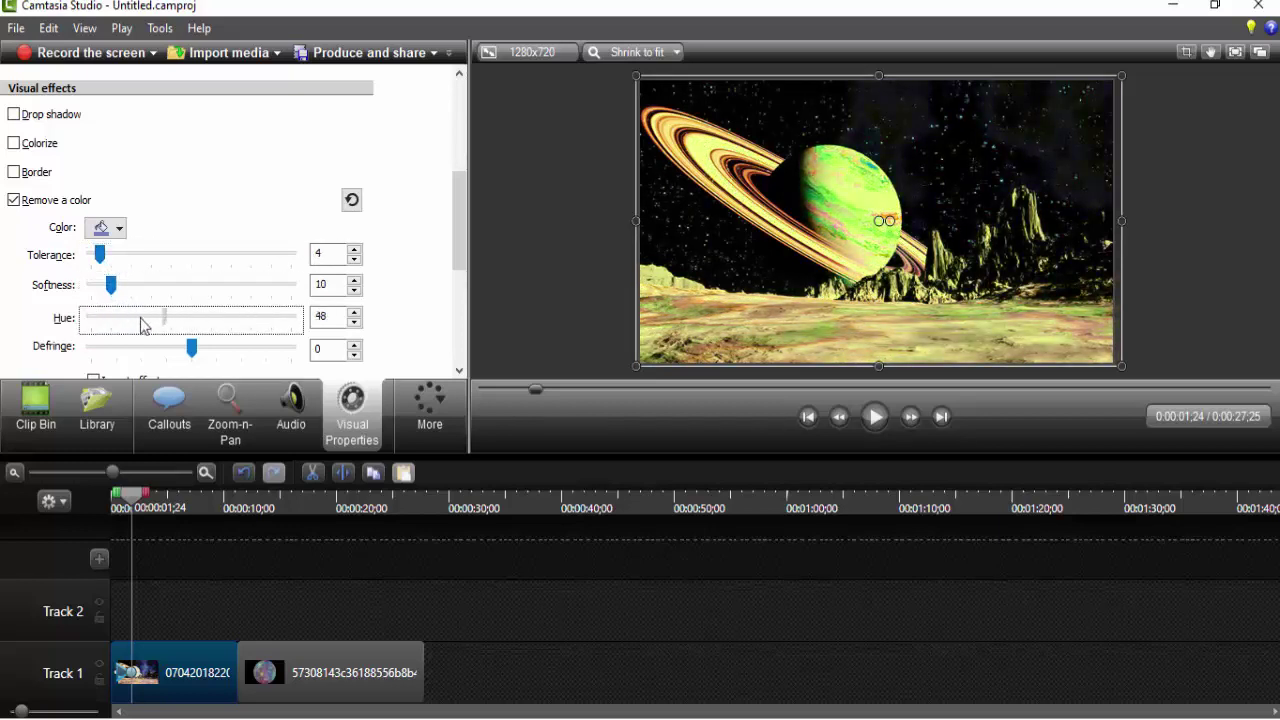
drag(191, 347, 257, 349)
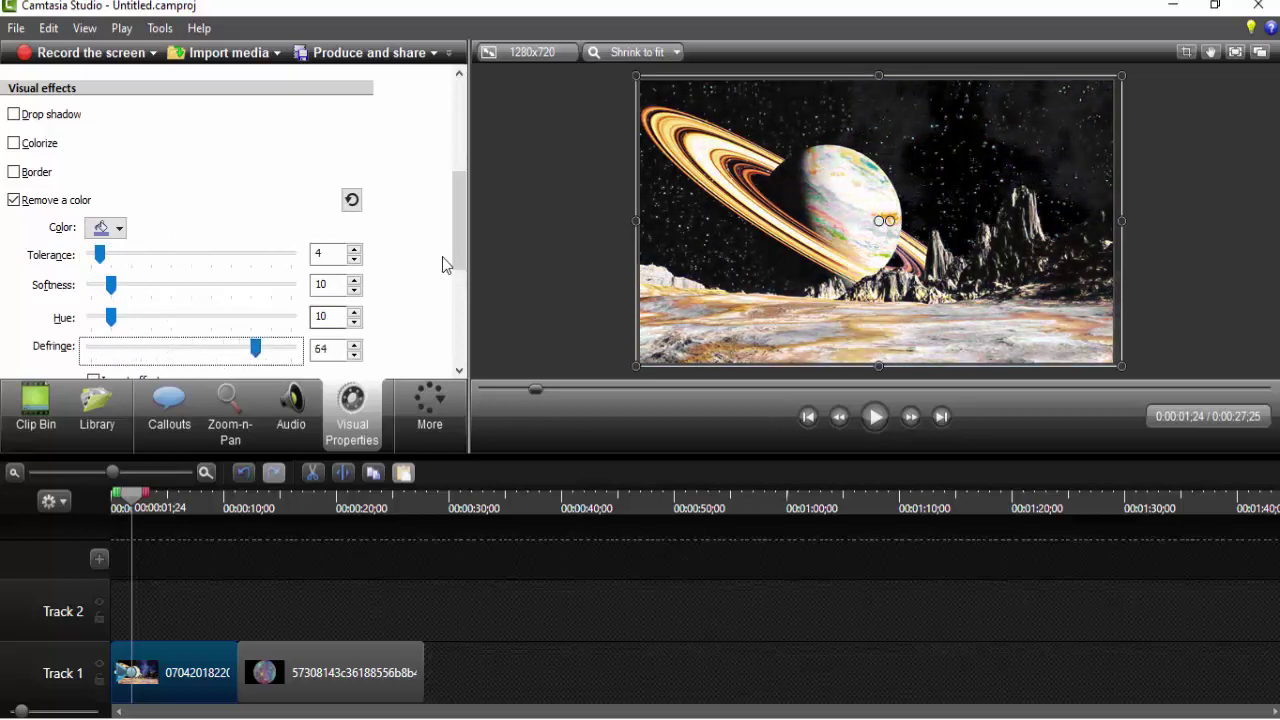
drag(459, 222, 462, 262)
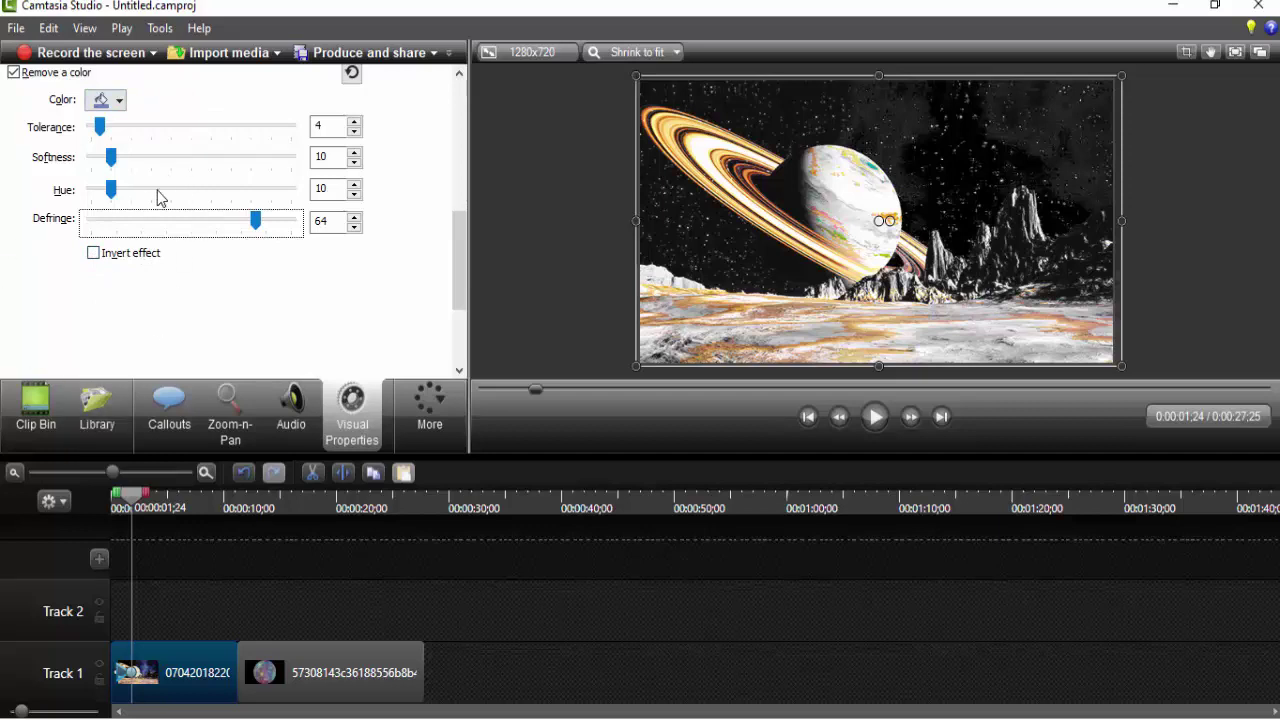
Try inverting the colour removal, then turn the invert and the removal back off.
click(94, 254)
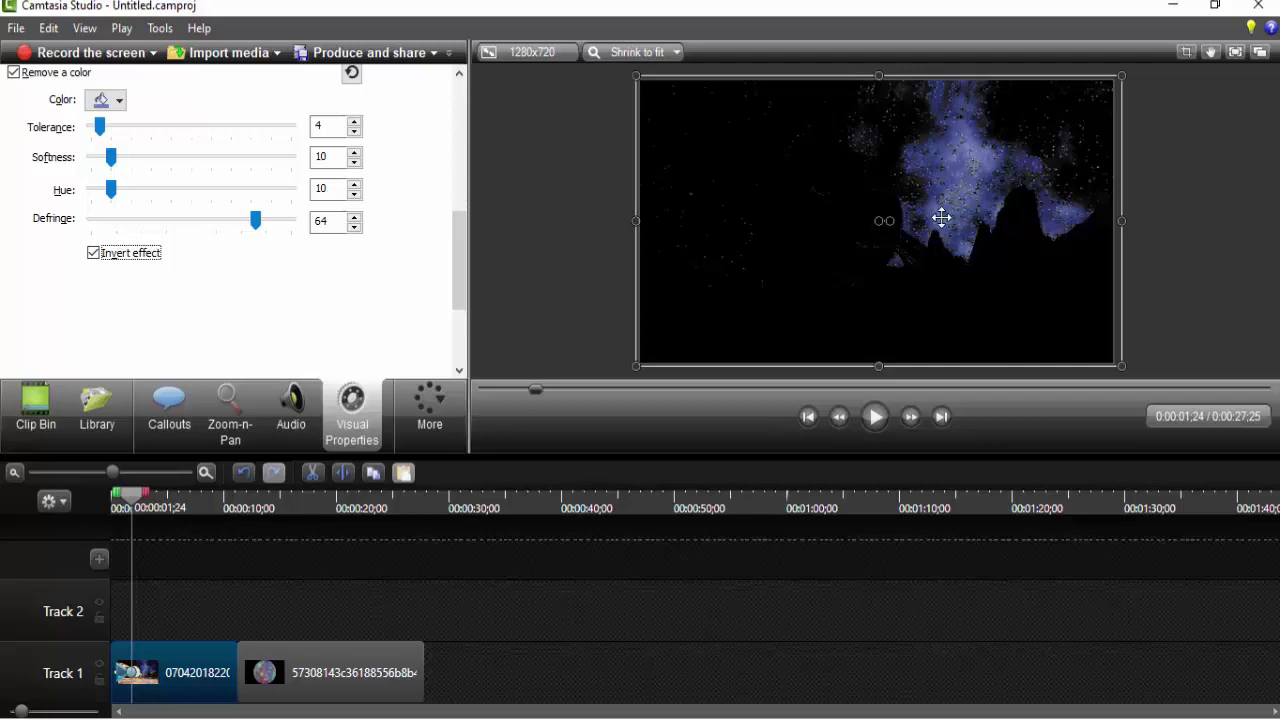
click(112, 258)
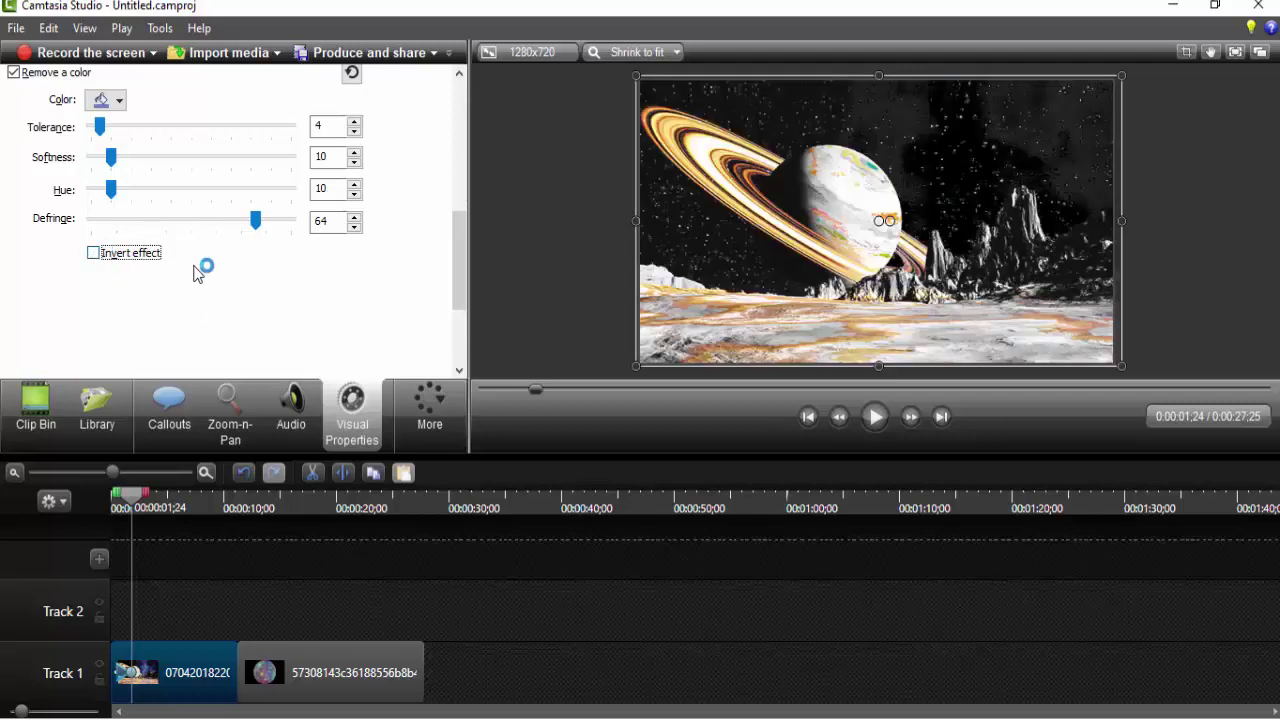
click(13, 72)
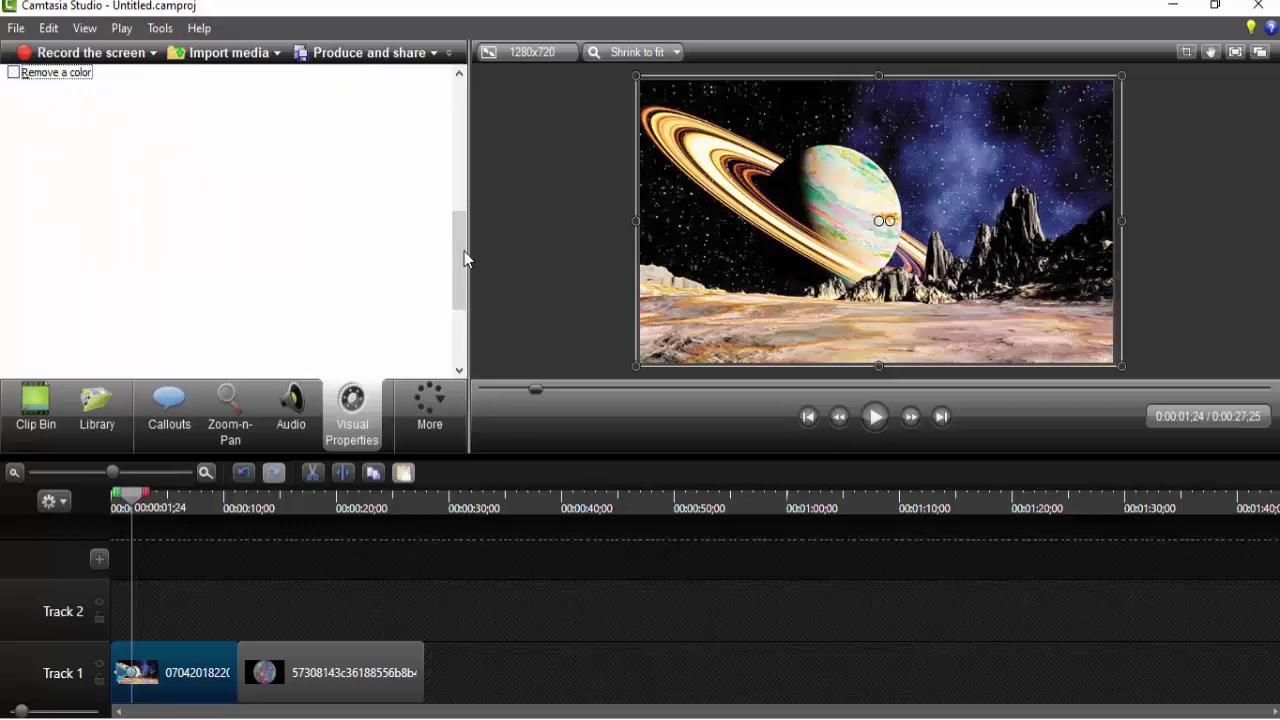
drag(464, 258, 466, 188)
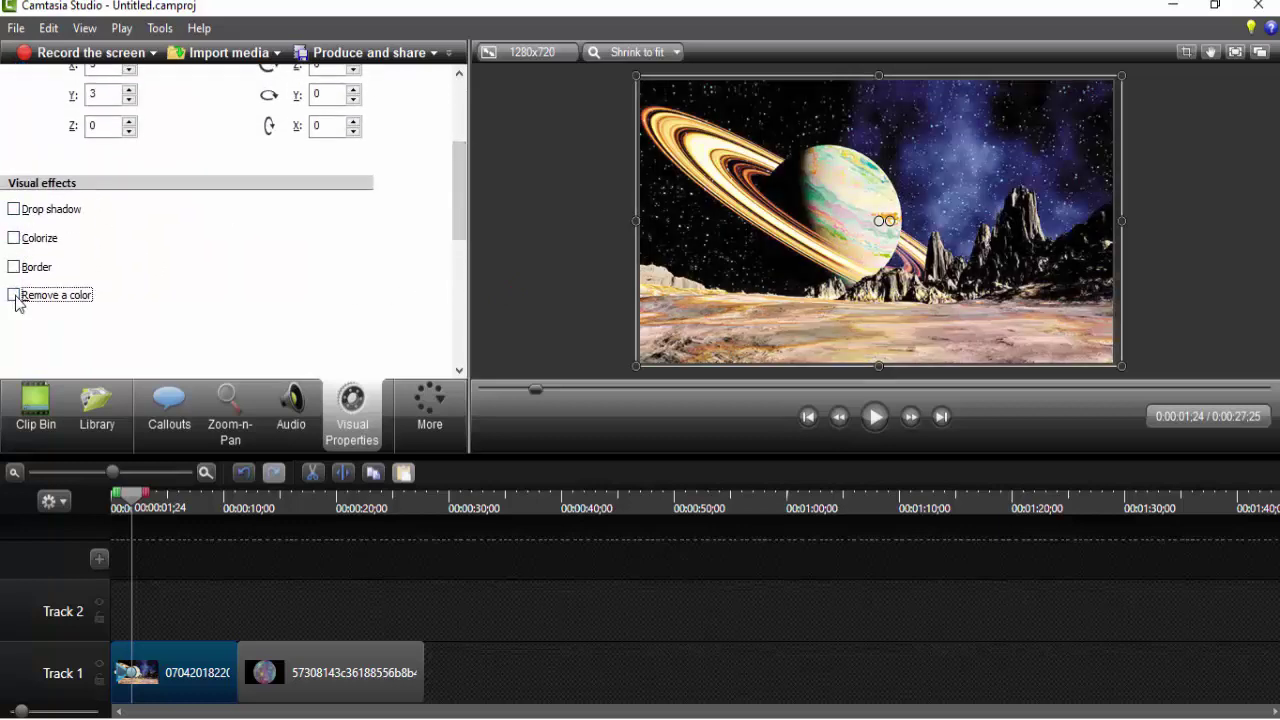
Try Border, Colorize and Drop shadow, then remove them all and clear Remove a color.
click(13, 266)
click(13, 238)
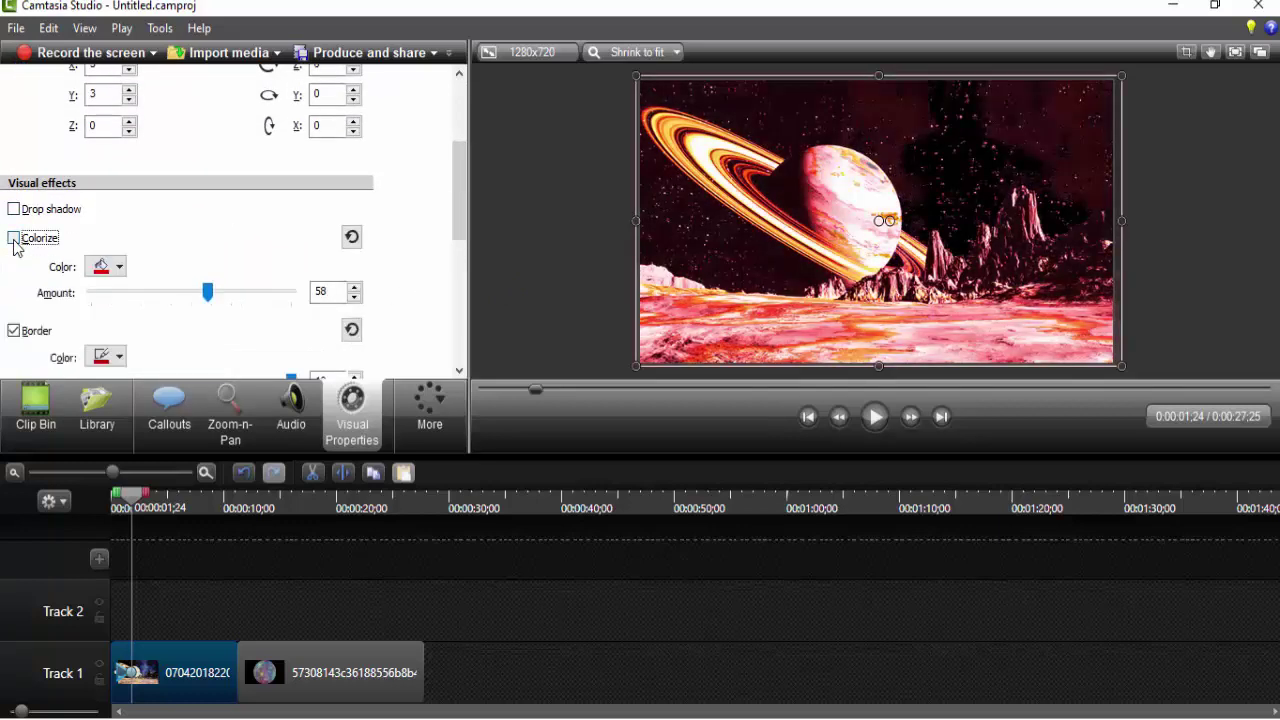
click(13, 210)
click(13, 209)
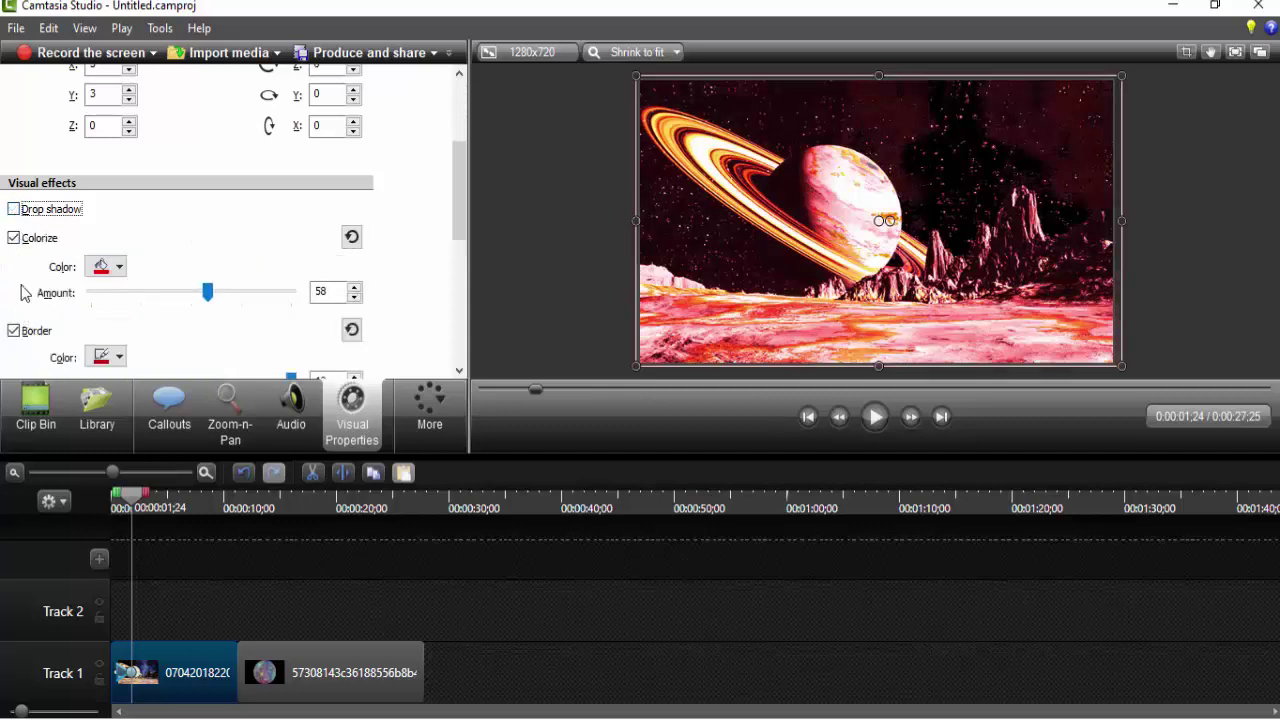
click(13, 238)
click(13, 266)
click(14, 294)
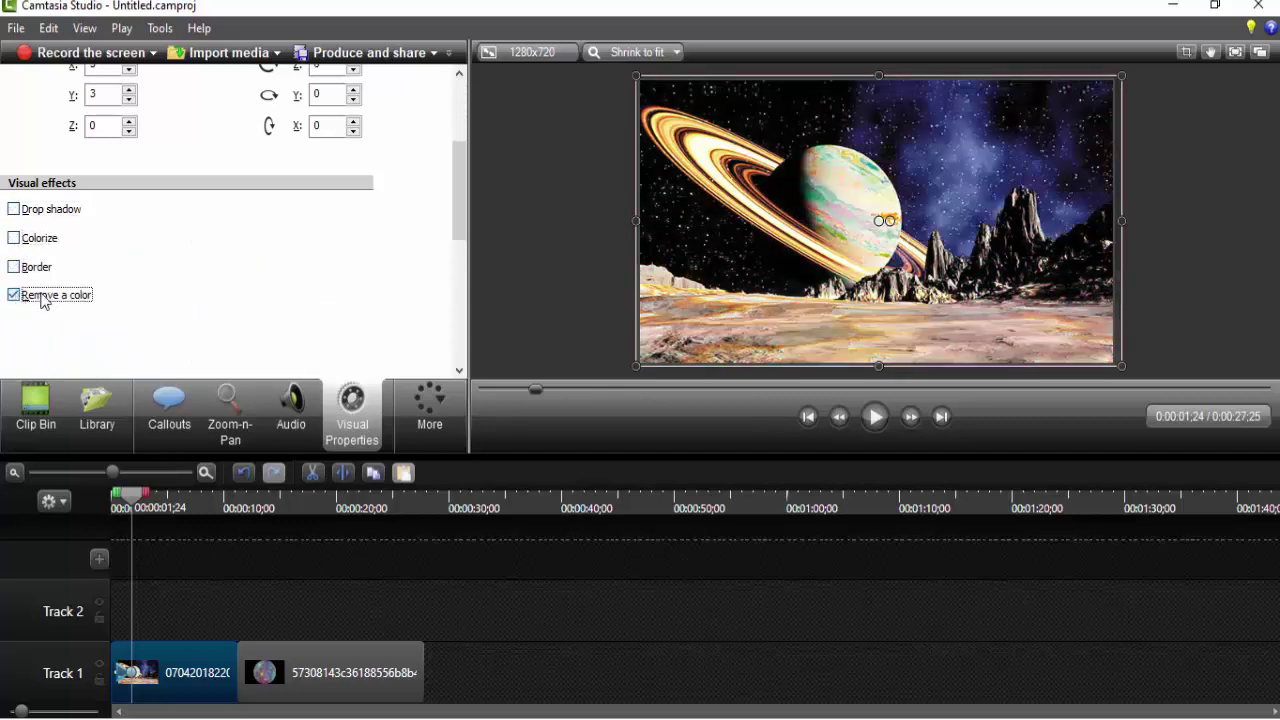
drag(460, 196, 371, 415)
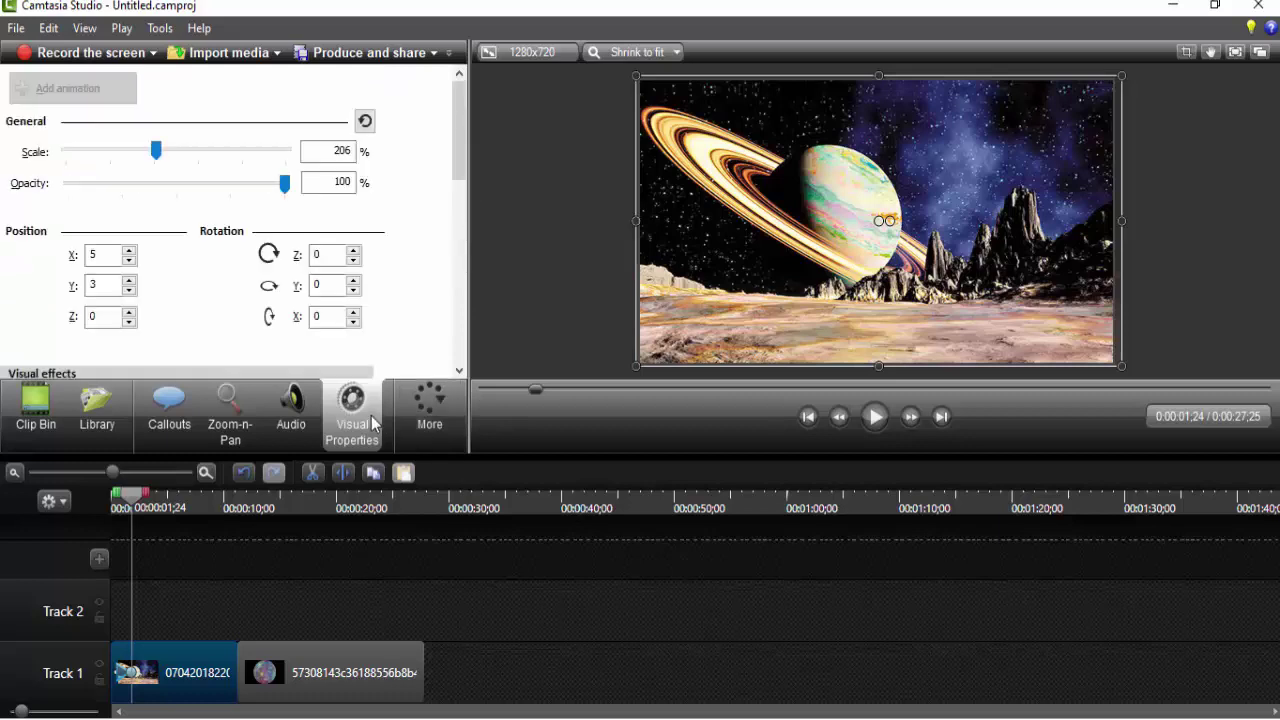
Show the Voice Narration settings with Mute speakers during recording ticked.
click(428, 415)
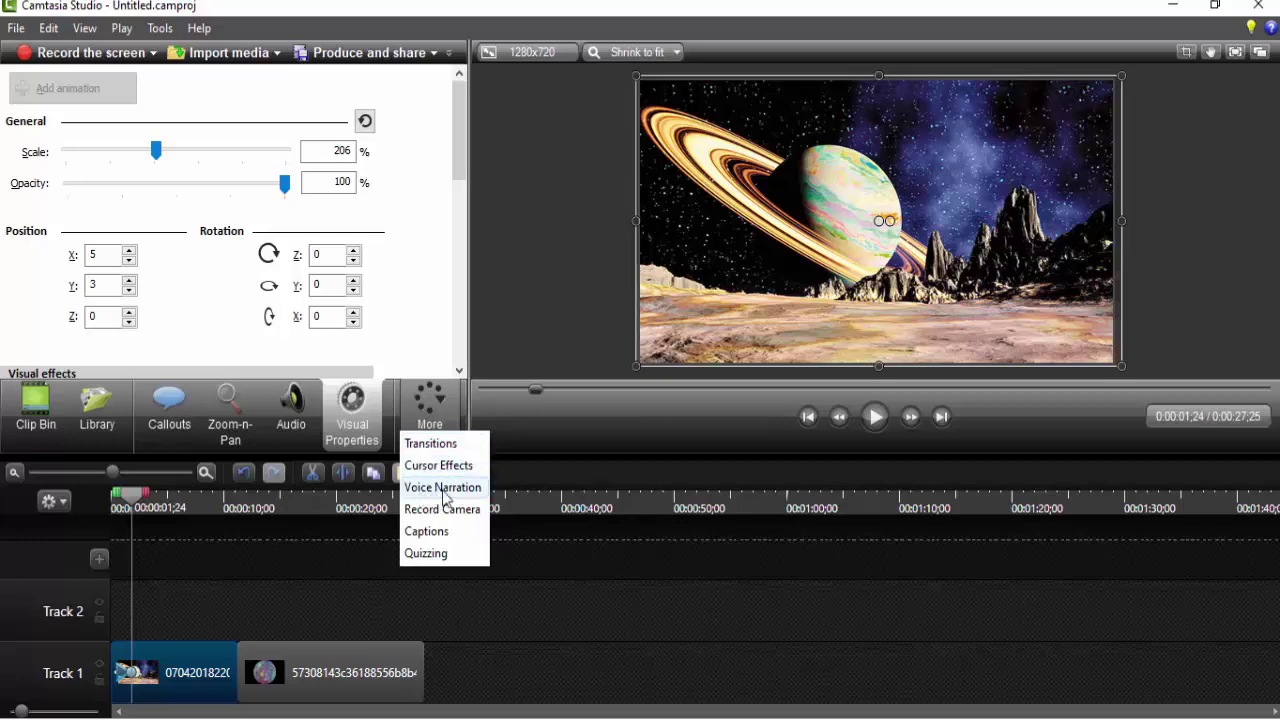
click(450, 488)
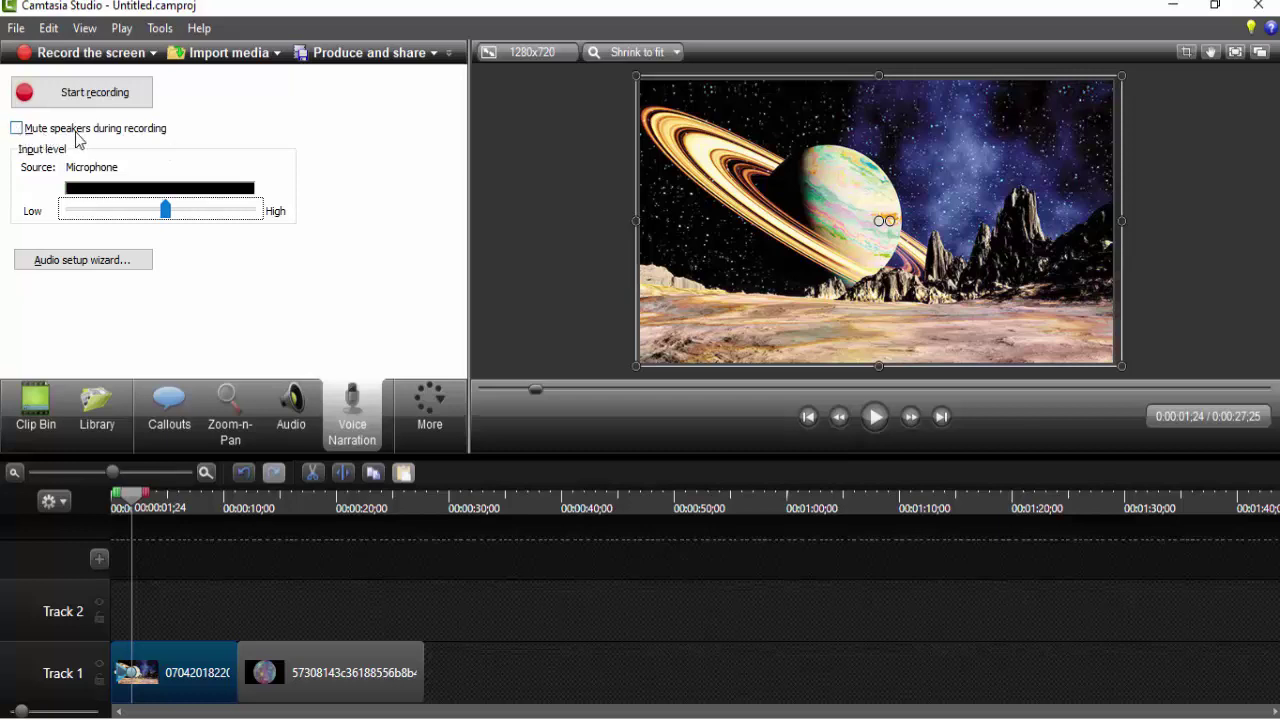
click(16, 129)
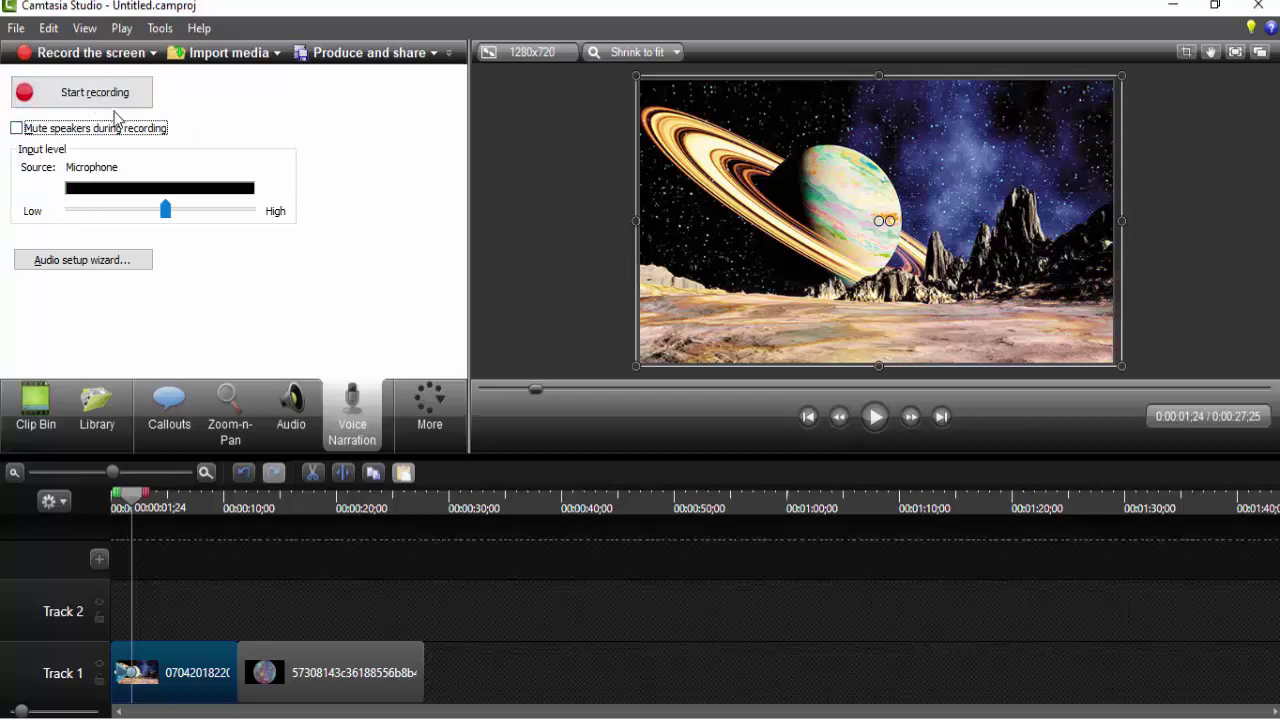
click(428, 405)
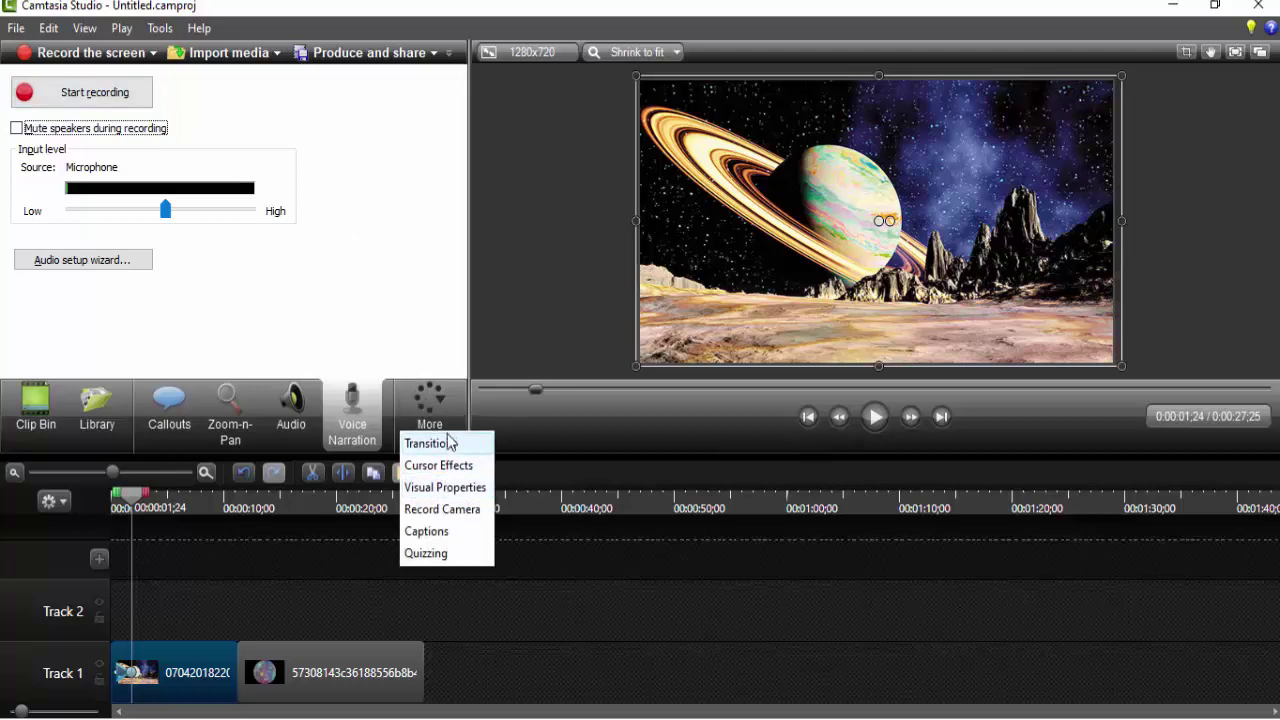
Set Record Camera to the USB2.0 VGA UVC WebCam and adjust the microphone level.
click(442, 510)
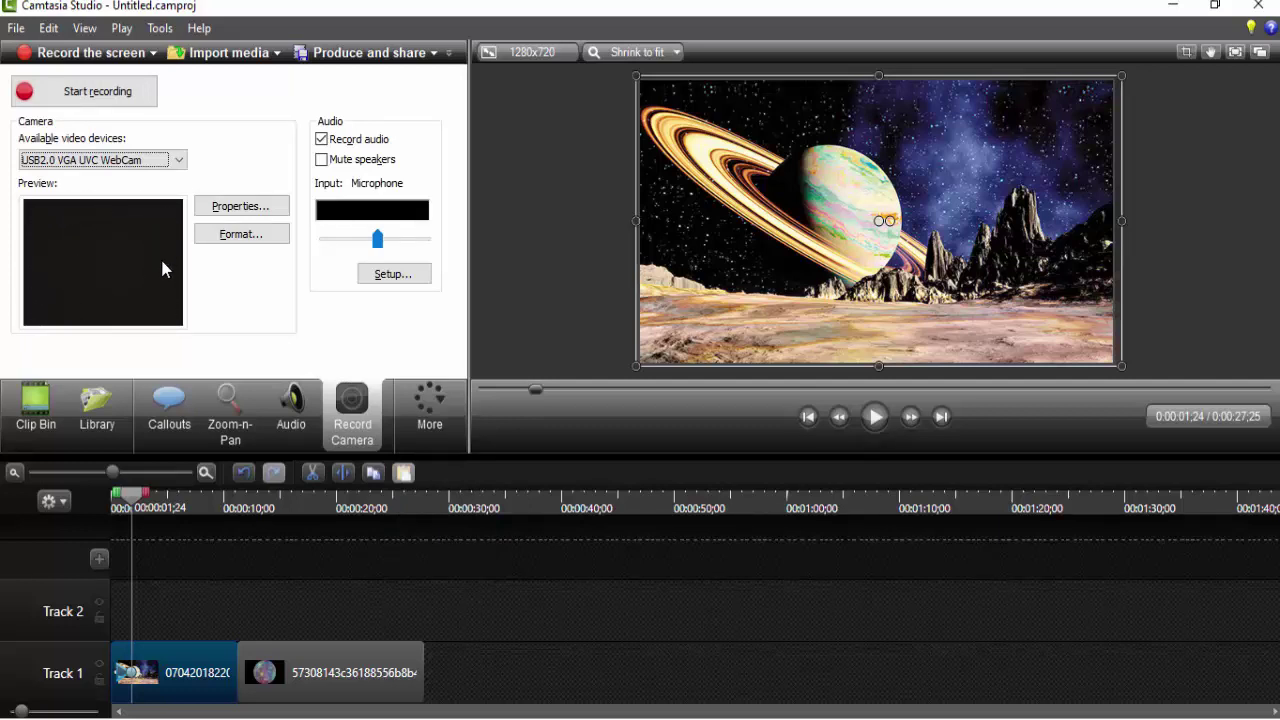
click(100, 160)
click(100, 177)
drag(378, 240, 385, 246)
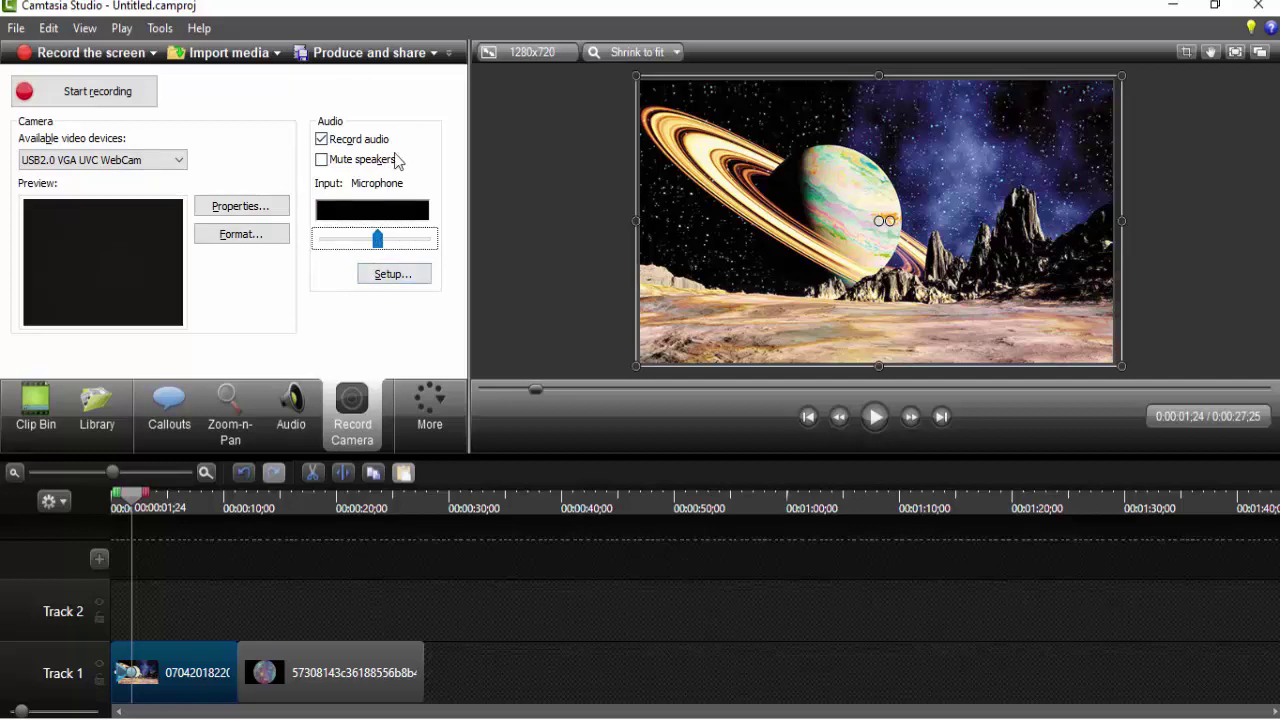
click(429, 407)
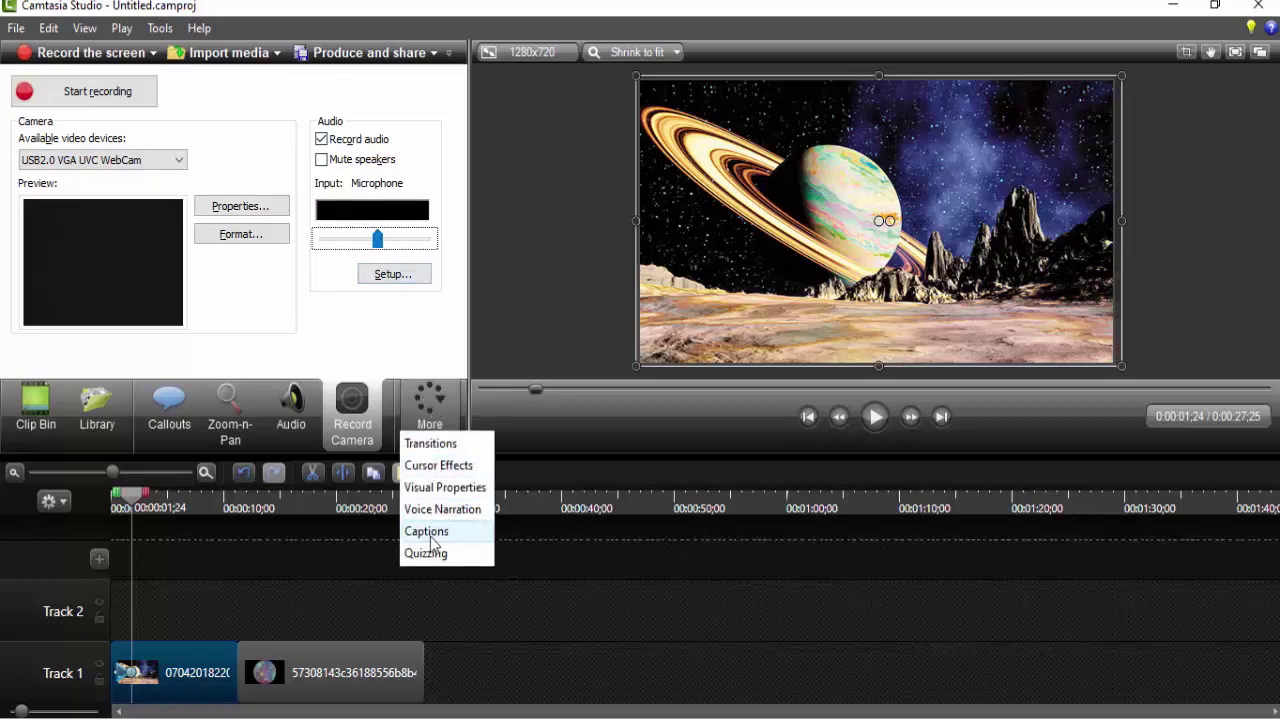
Write a 'merhaba' caption and position it at the start of Track 2.
click(428, 535)
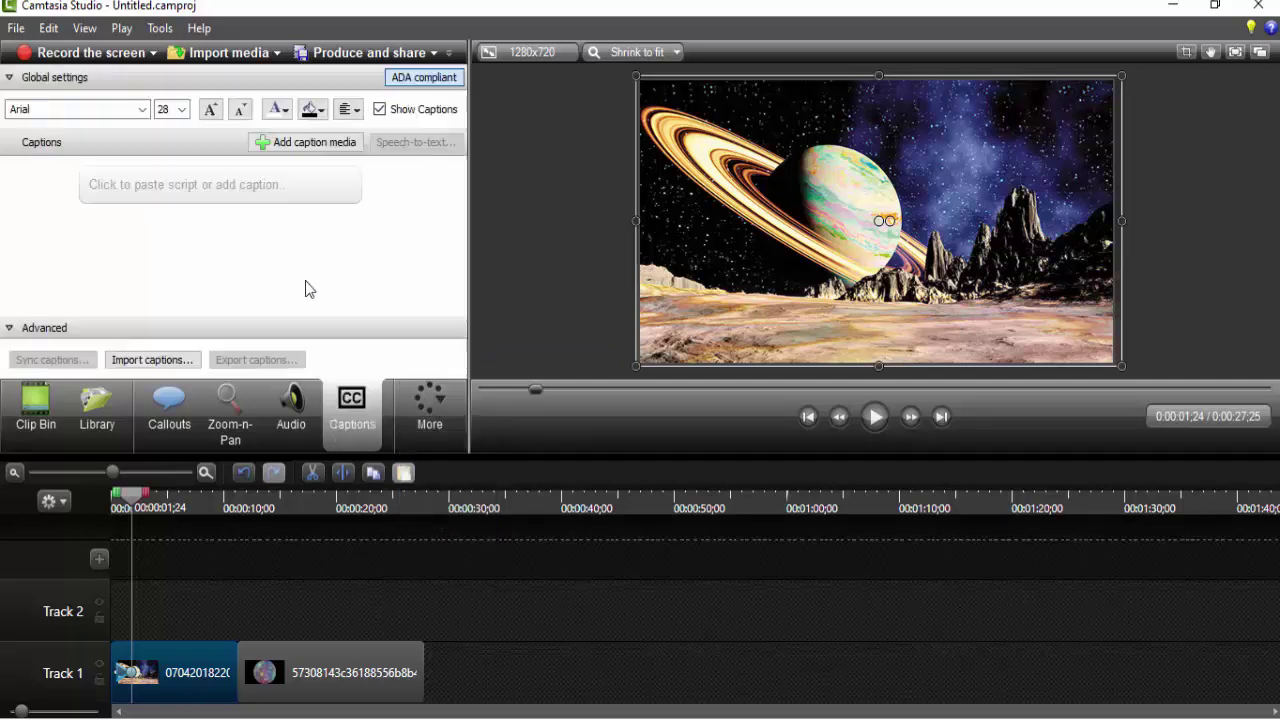
click(166, 184)
text(m)
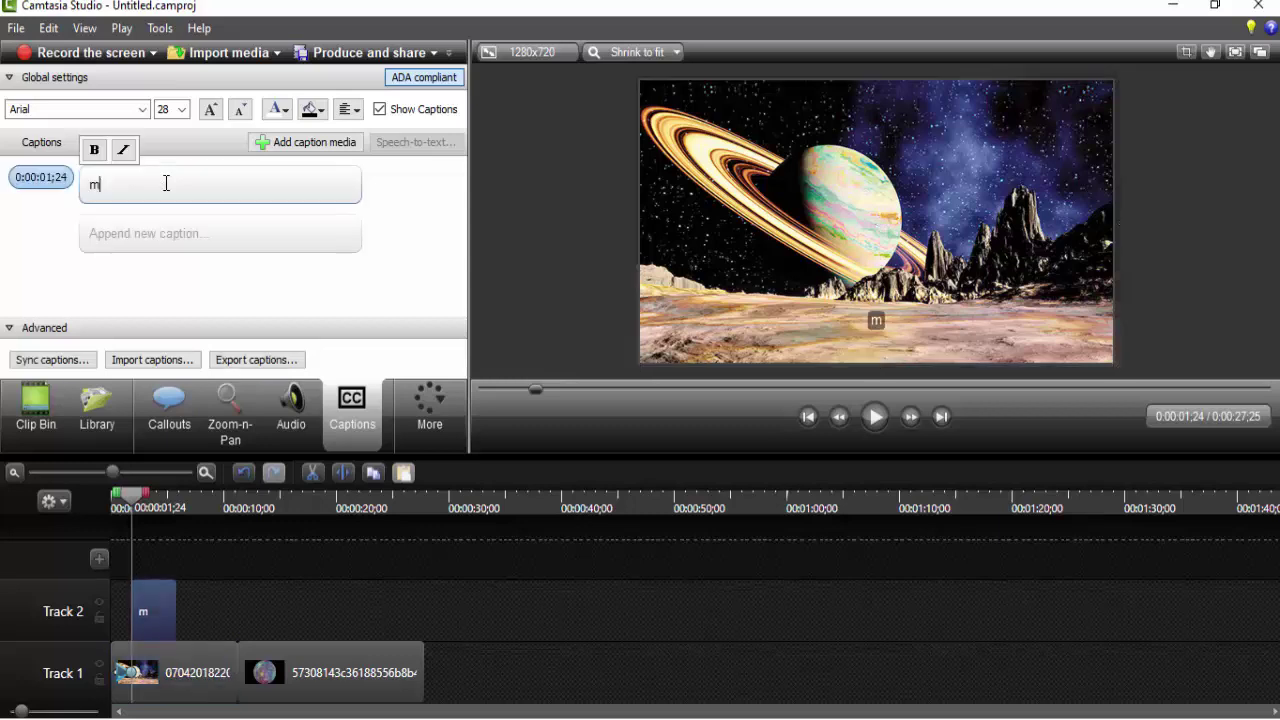
text(erhaba)
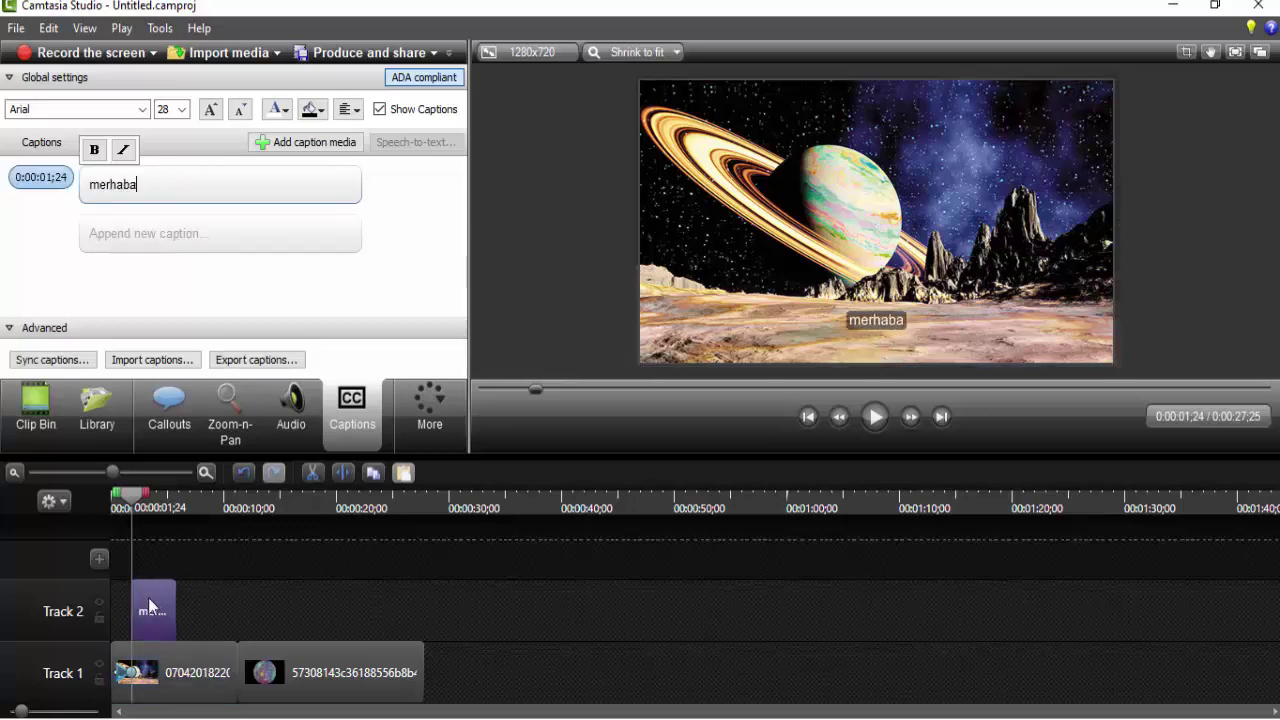
drag(149, 600, 263, 613)
drag(138, 496, 156, 575)
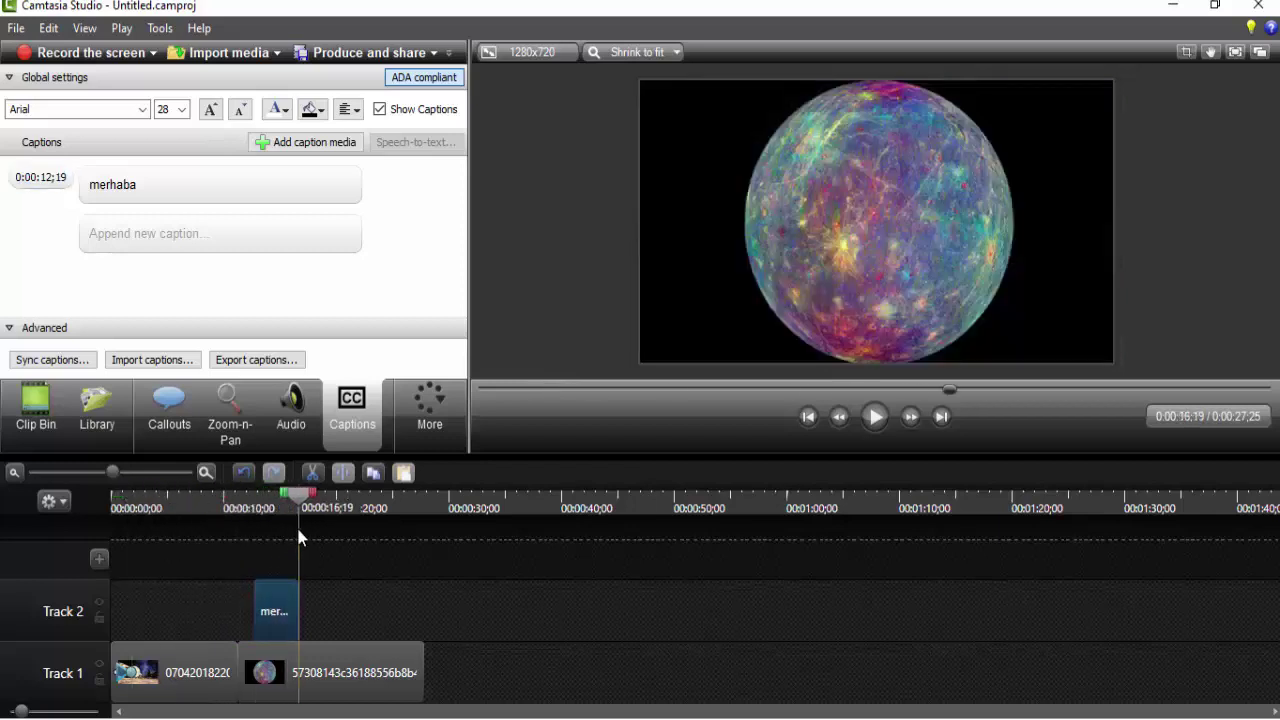
drag(272, 620, 128, 620)
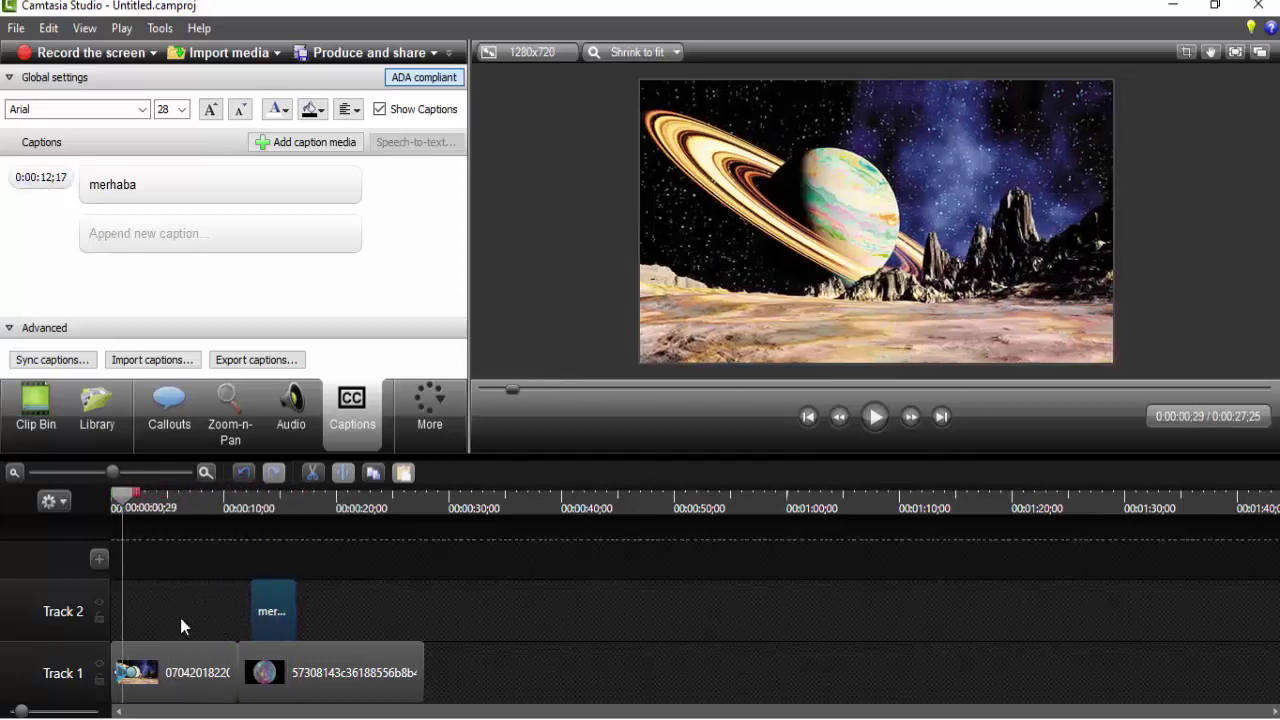
Add 'yeni bir videodan herkese merahaba' as a second caption and start captions at 0:00:02;02.
click(160, 236)
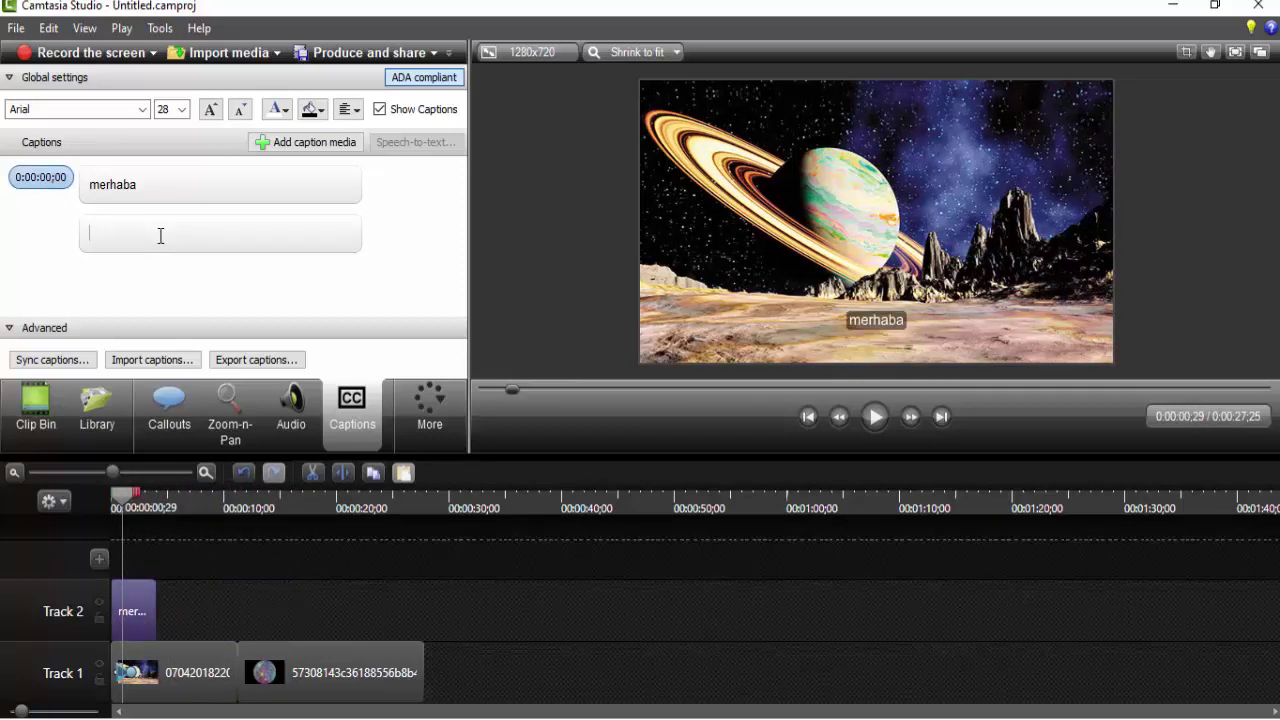
text(yeni b)
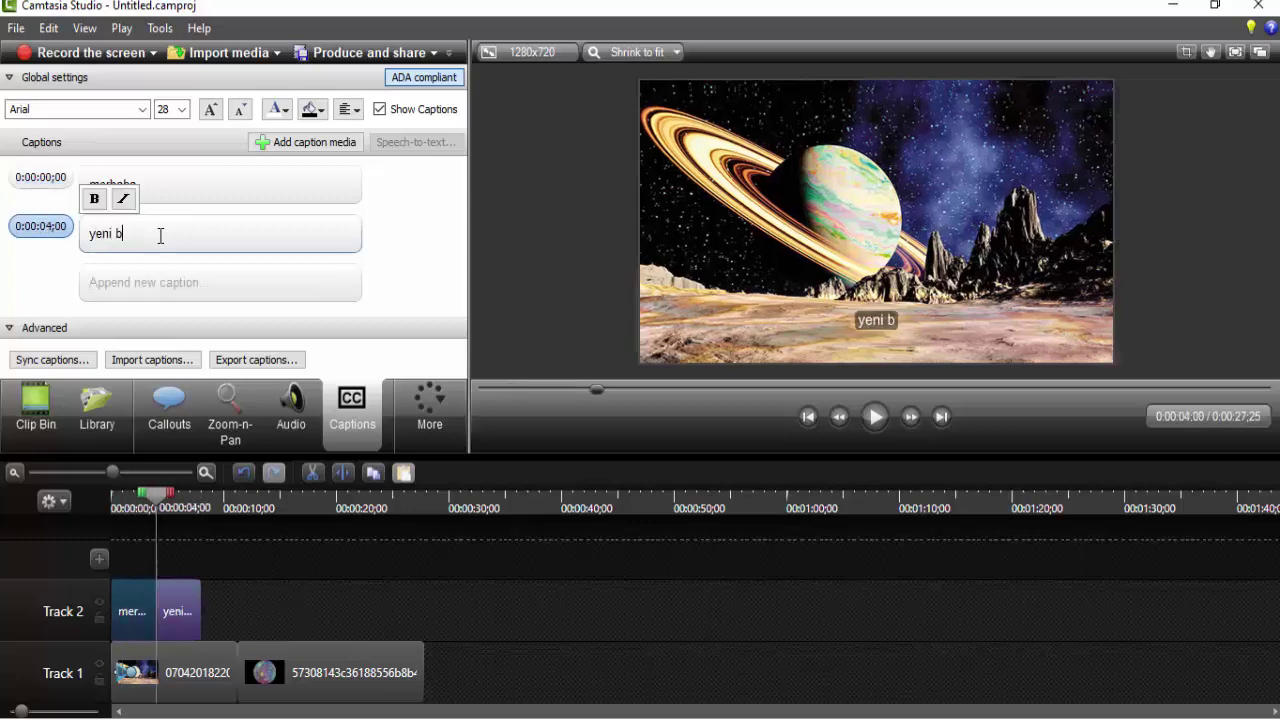
text(ir videodan )
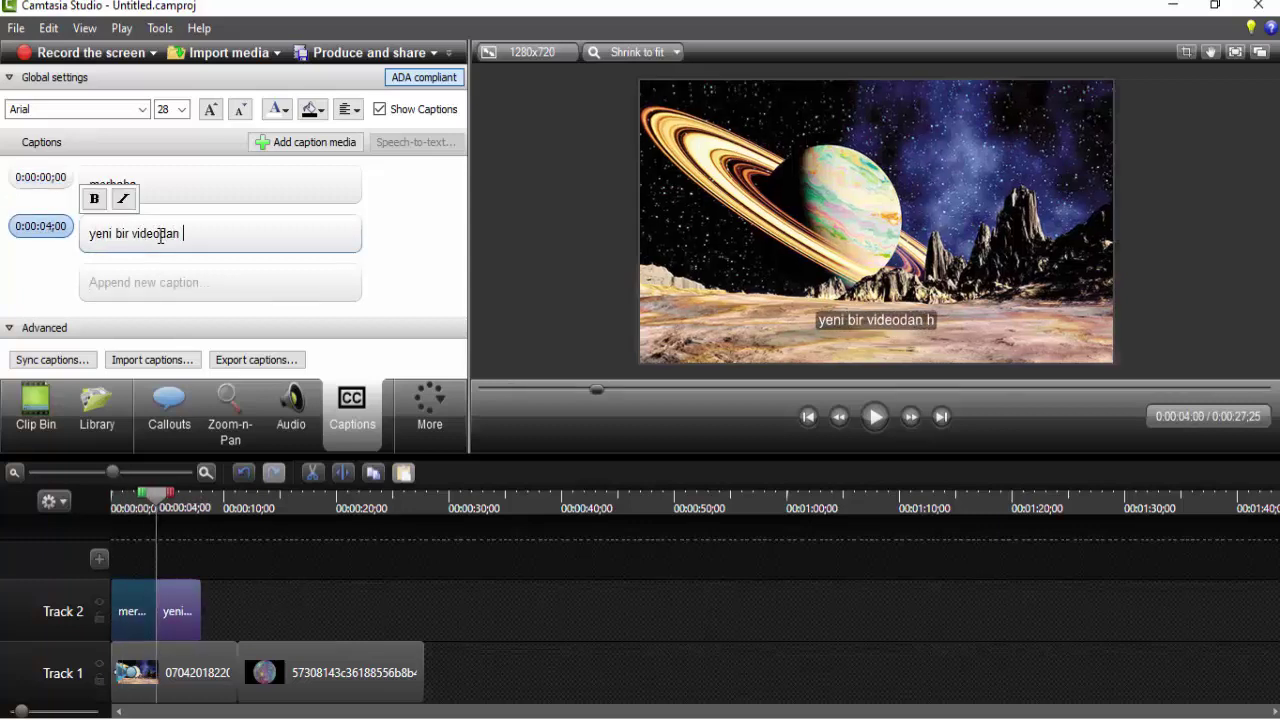
text(herkese merahab)
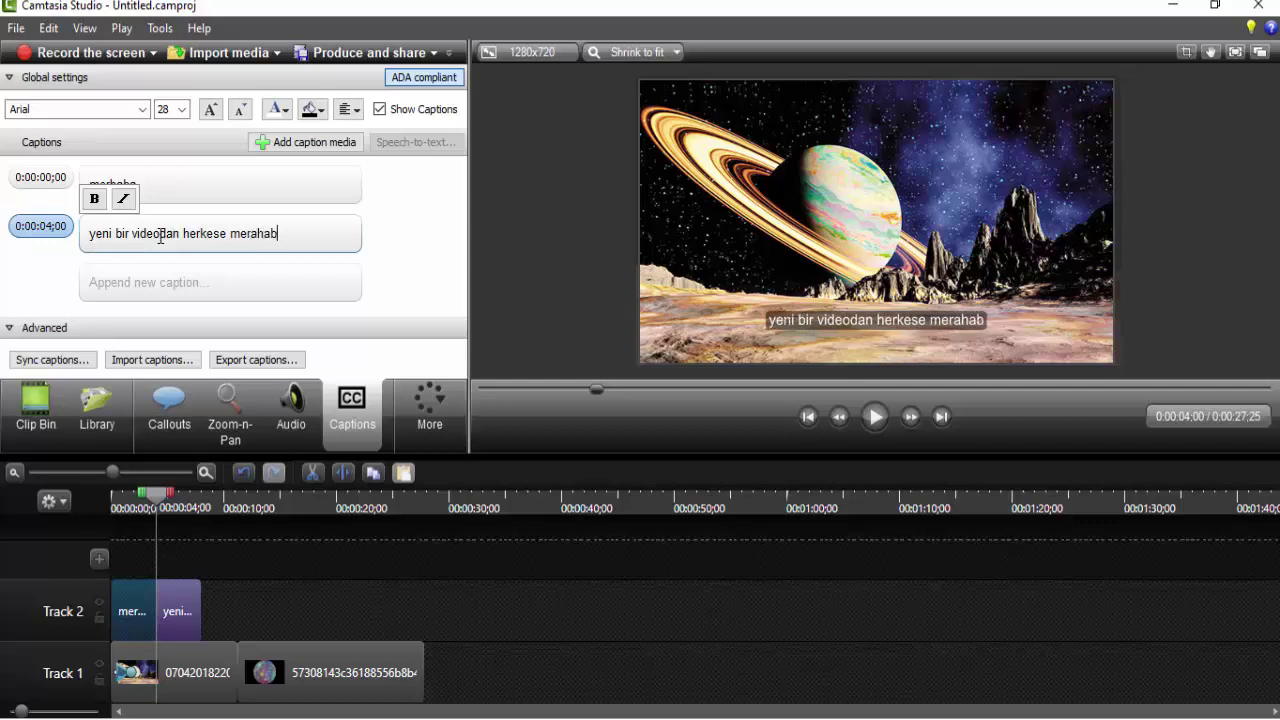
text(a)
click(326, 584)
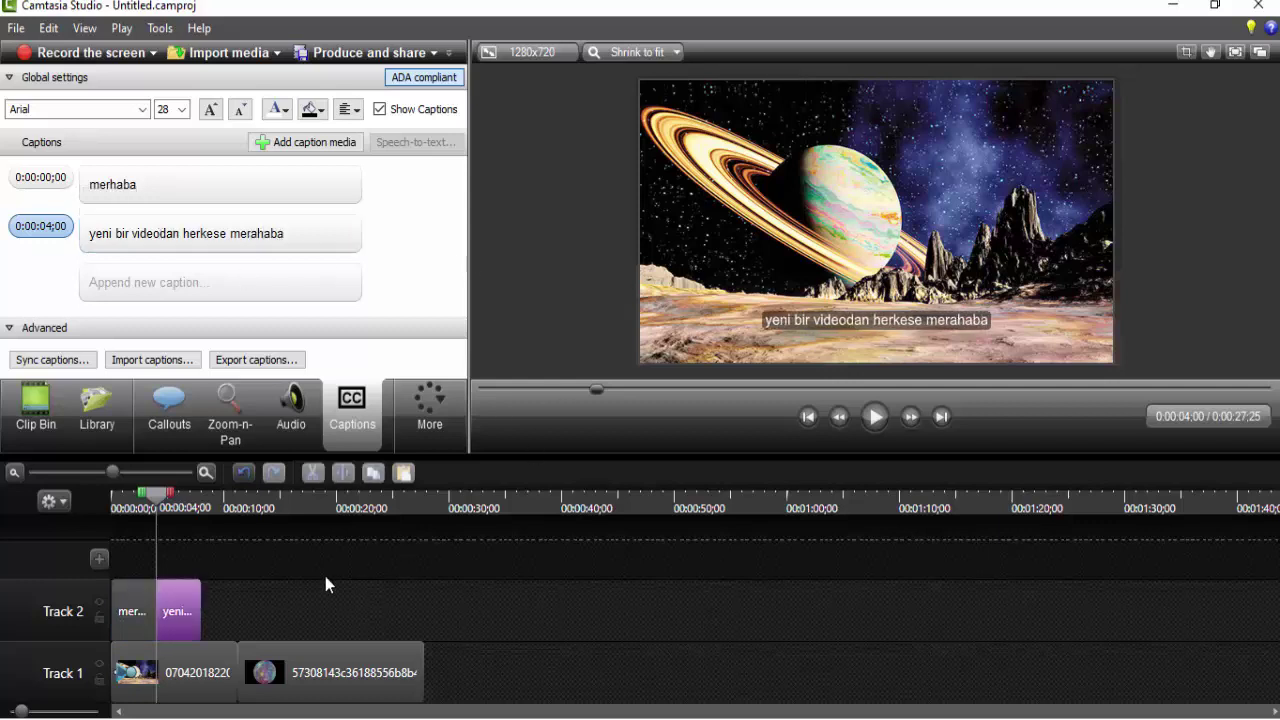
mouse_move(180, 619)
mouse_down()
mouse_move(263, 619)
mouse_move(198, 614)
mouse_up()
click(160, 616)
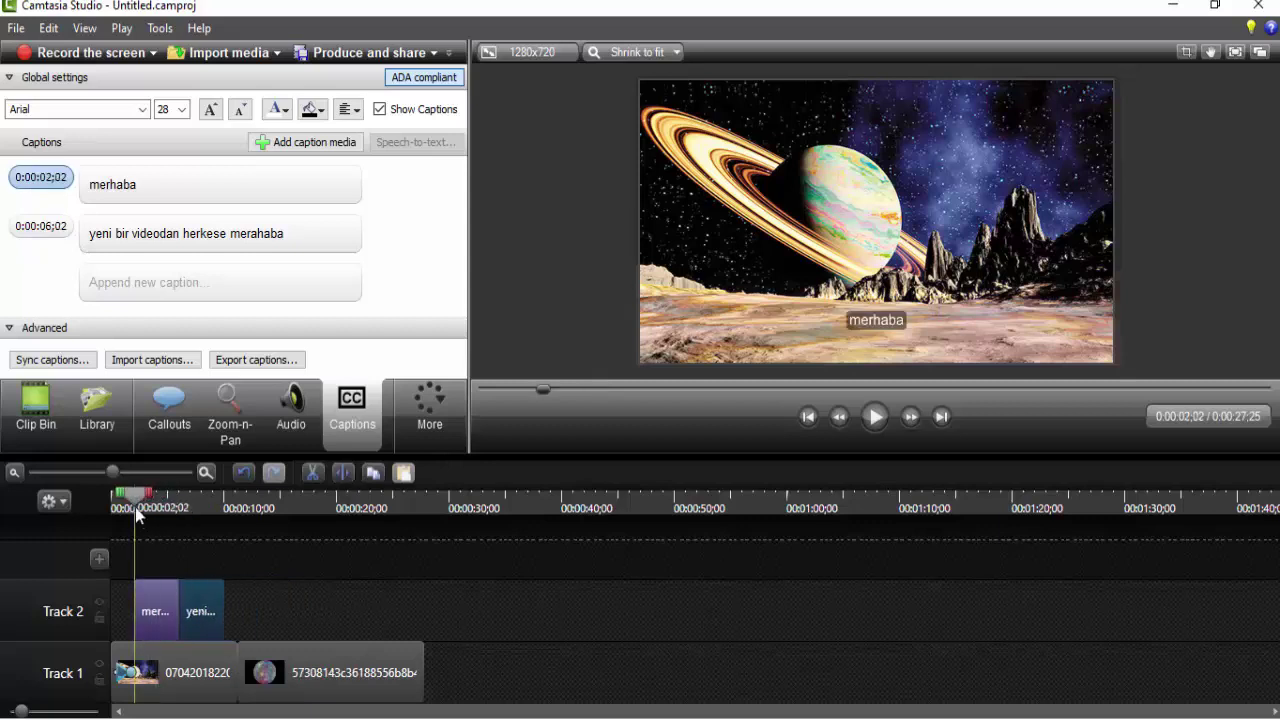
click(876, 320)
click(184, 186)
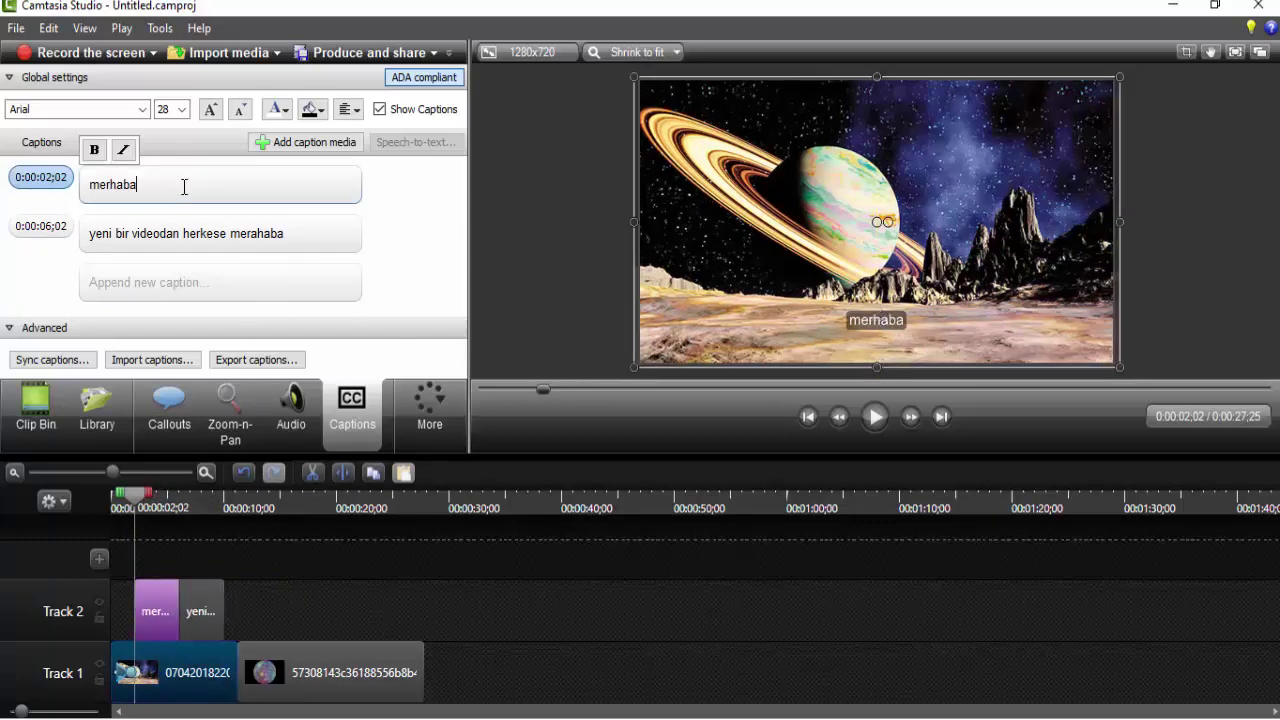
double_click(164, 182)
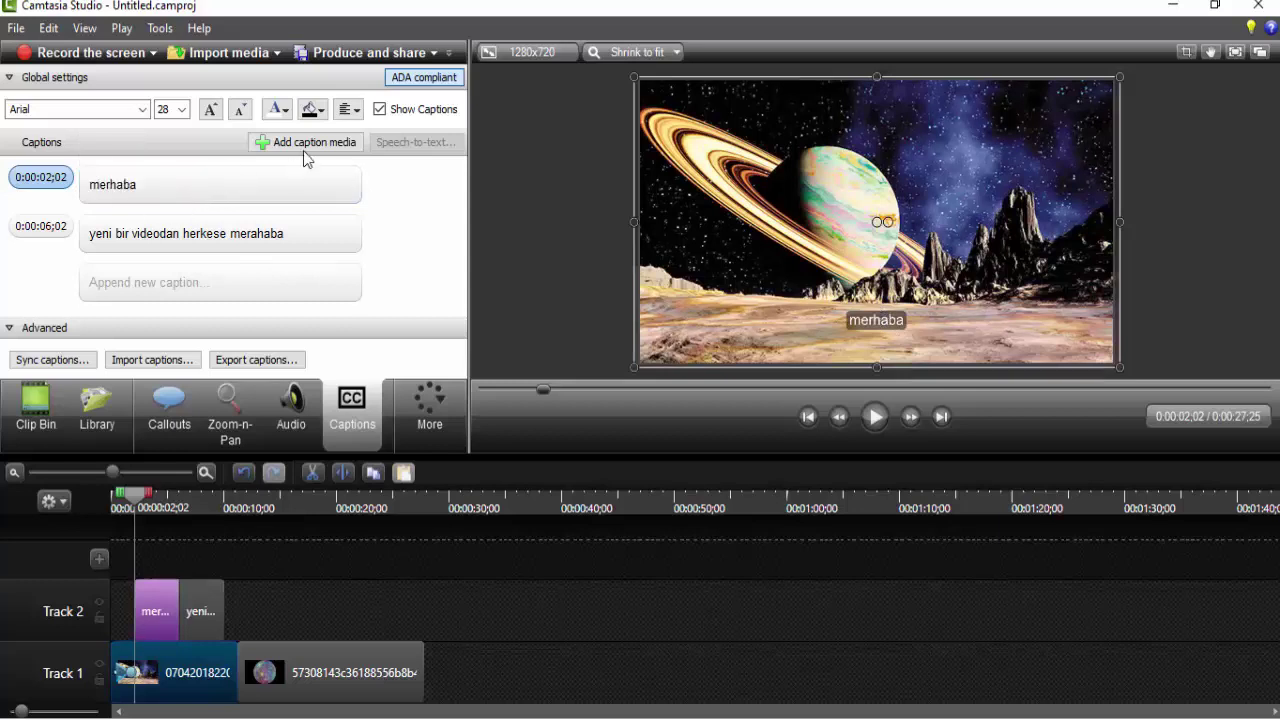
Give the captions a red background and dismiss the accessibility tip.
click(313, 112)
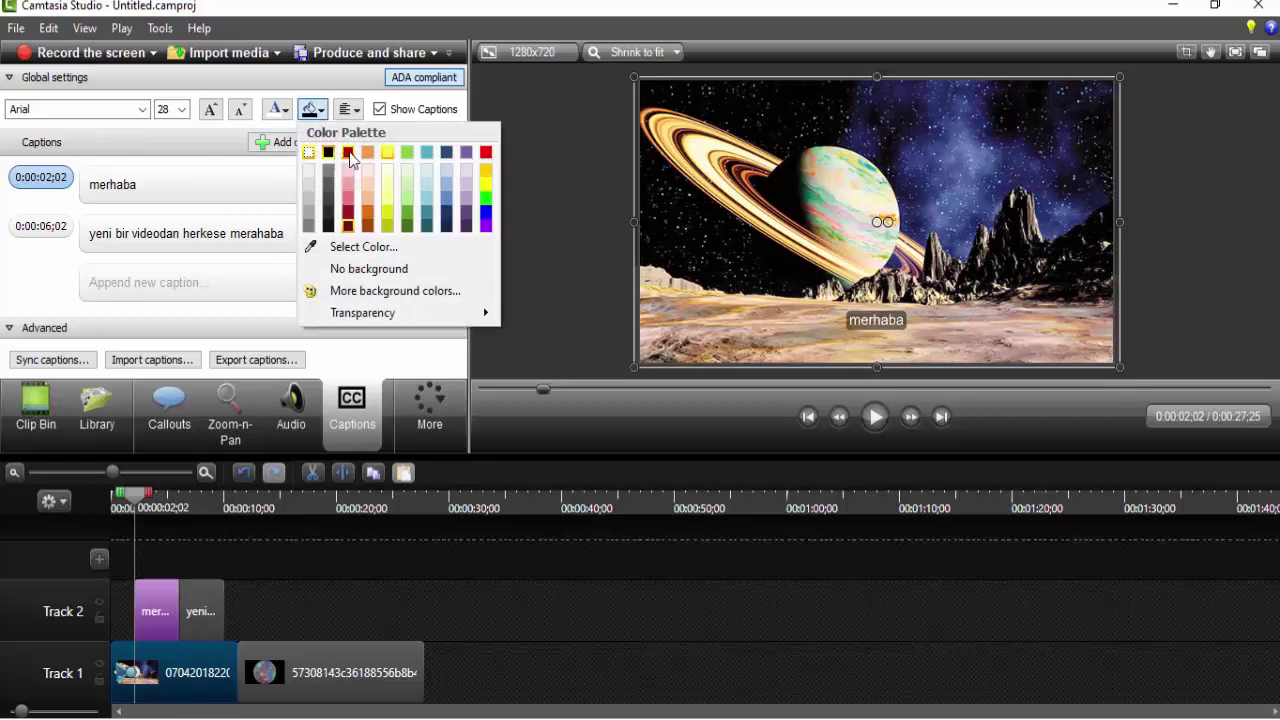
click(349, 154)
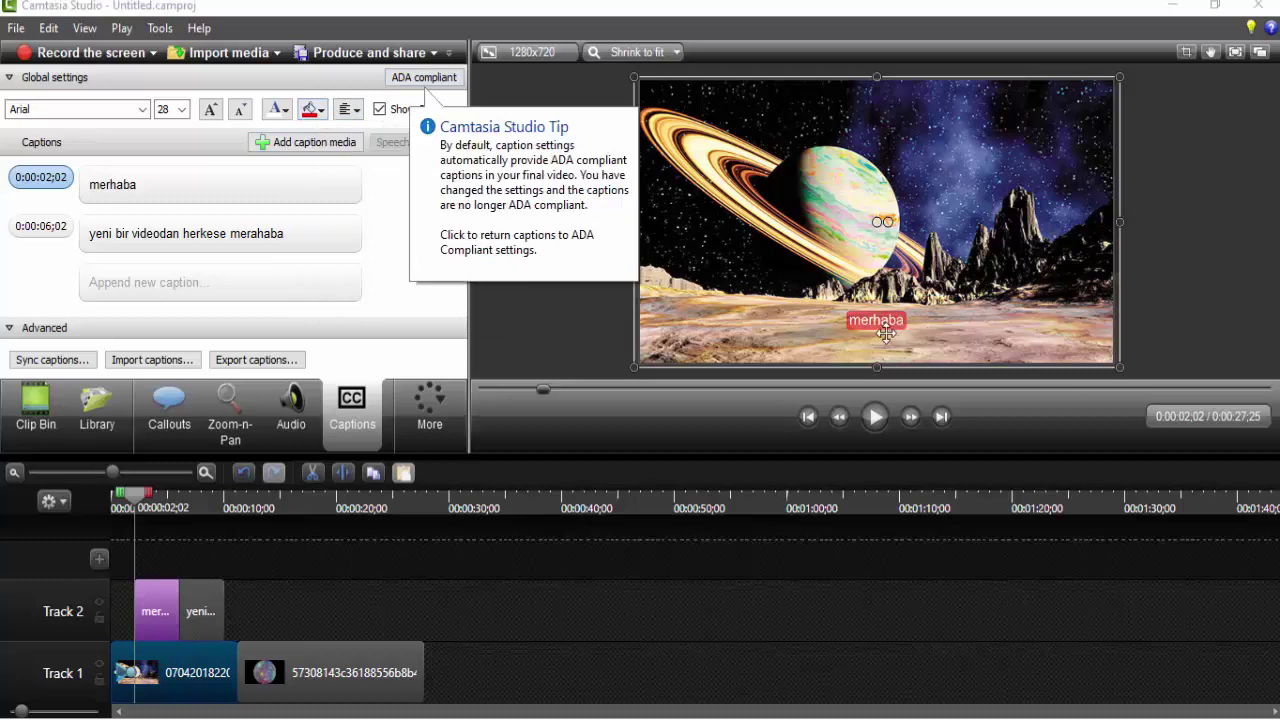
click(172, 600)
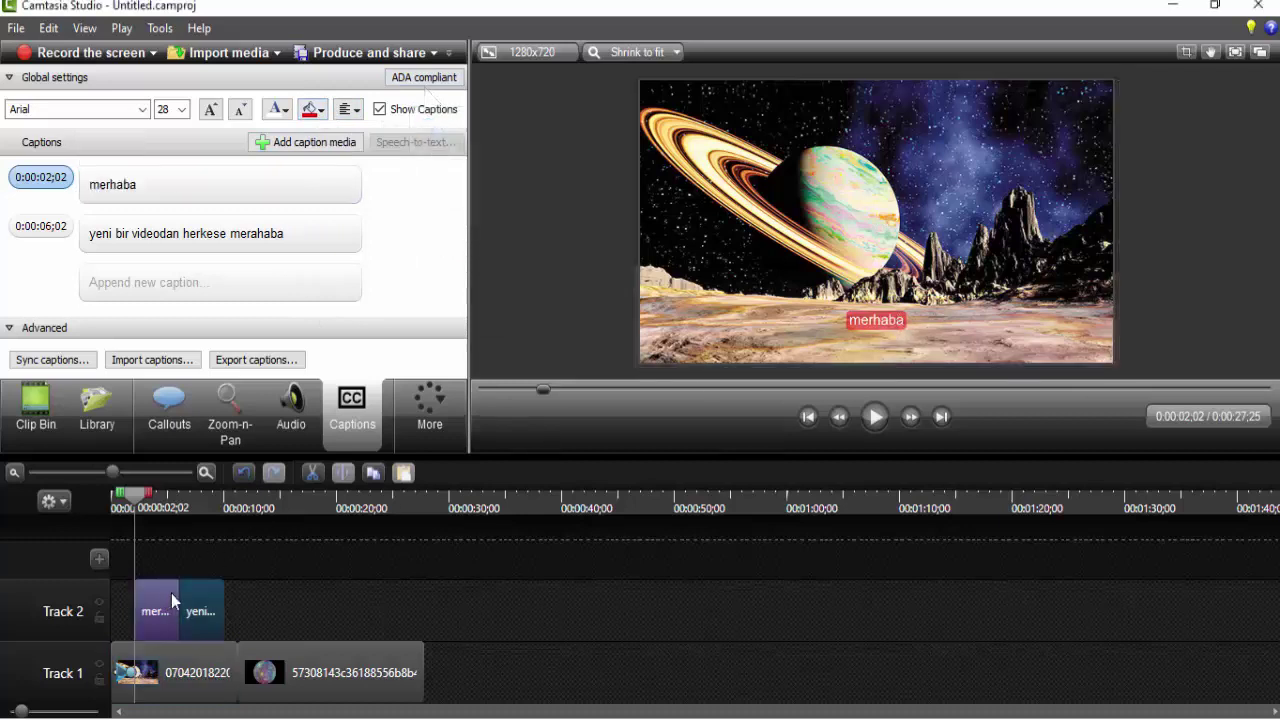
Make the caption text black and move the captions to start at 0:00:04;18.
click(143, 180)
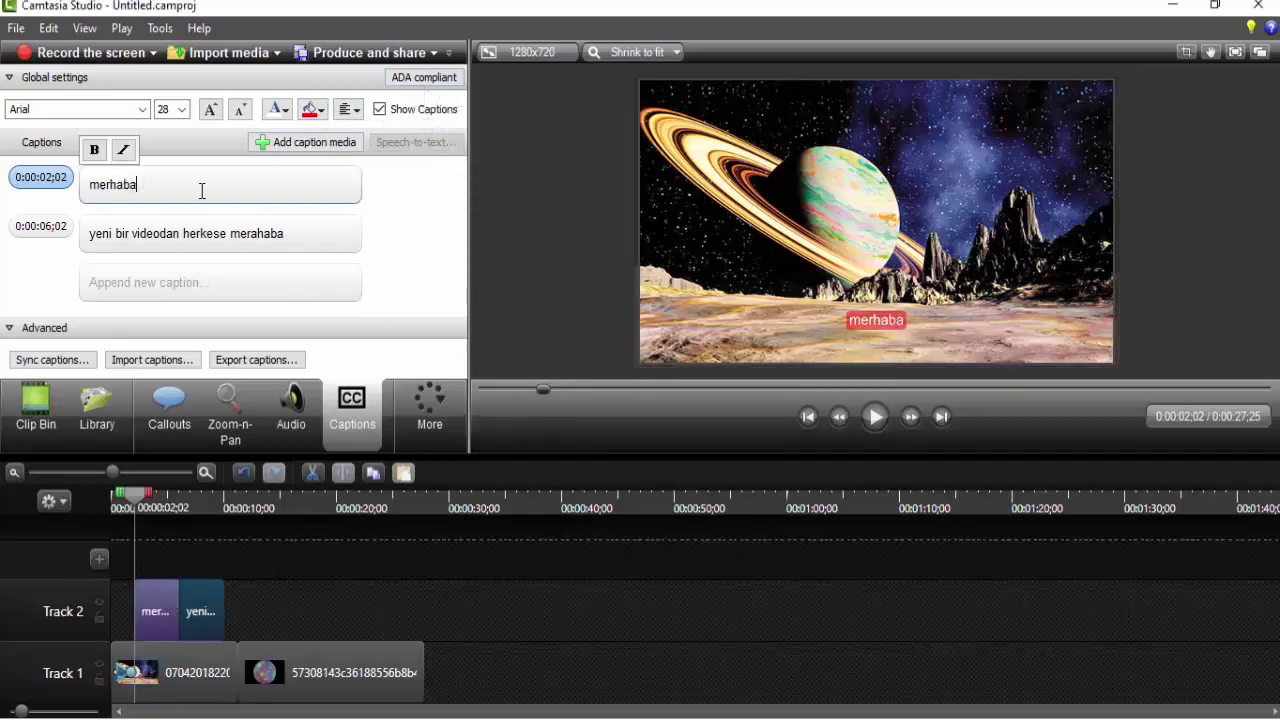
click(285, 109)
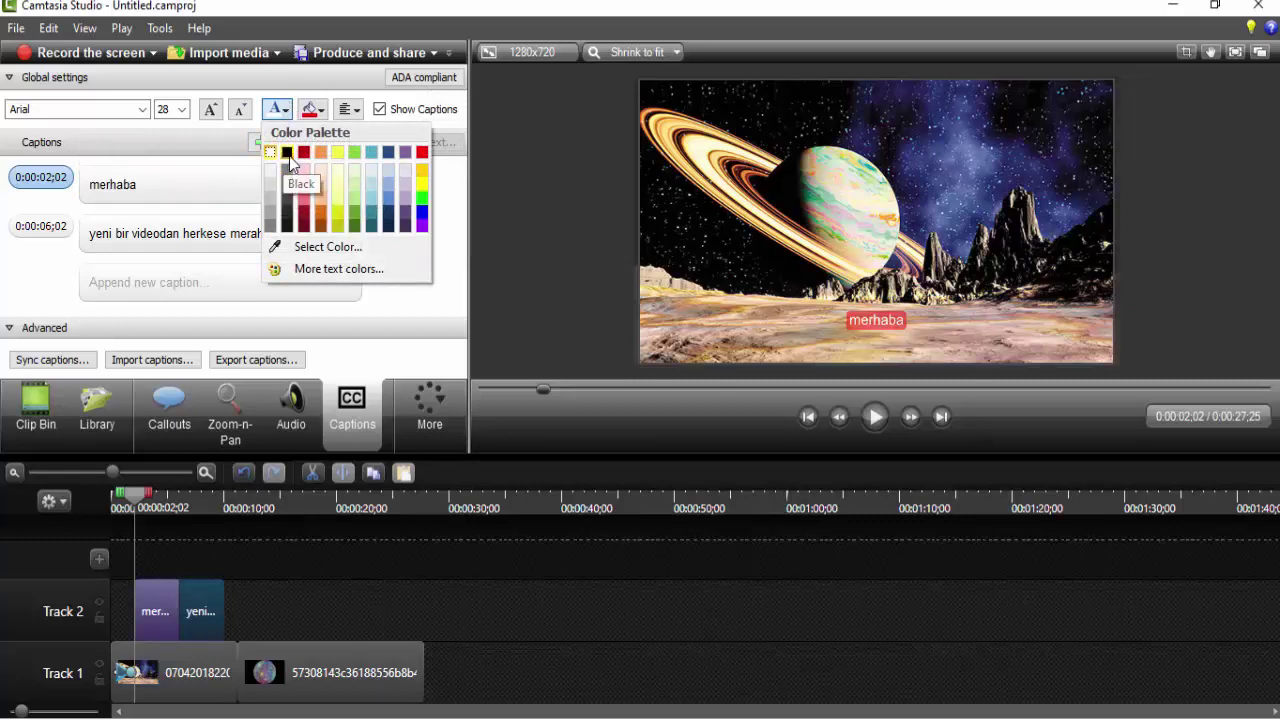
click(287, 153)
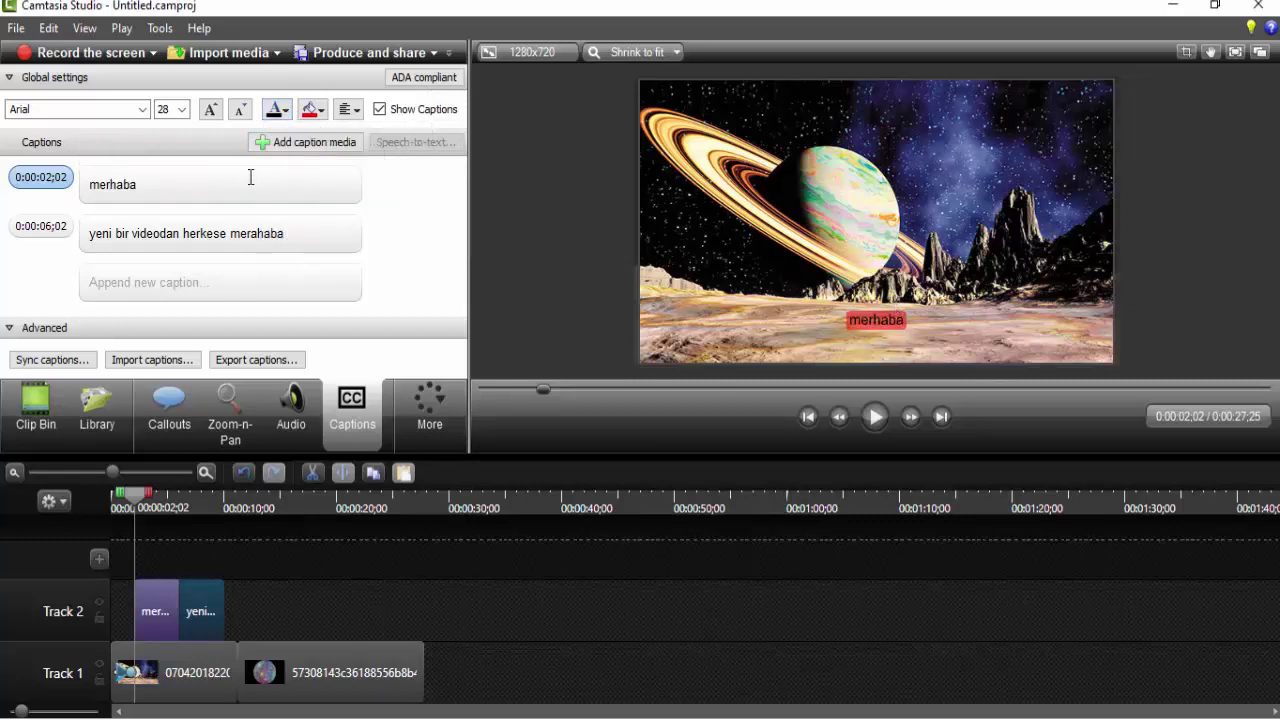
drag(155, 611, 183, 611)
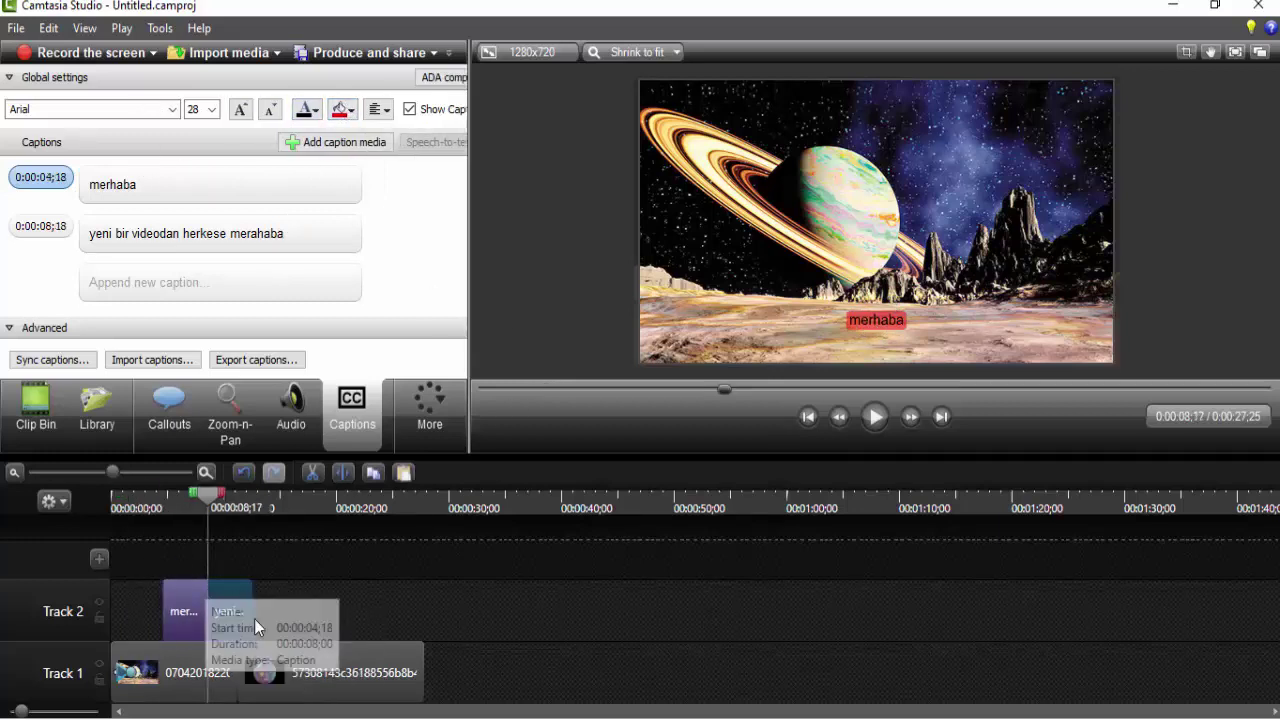
Merge the second caption into the first as one two-line caption.
right_click(233, 608)
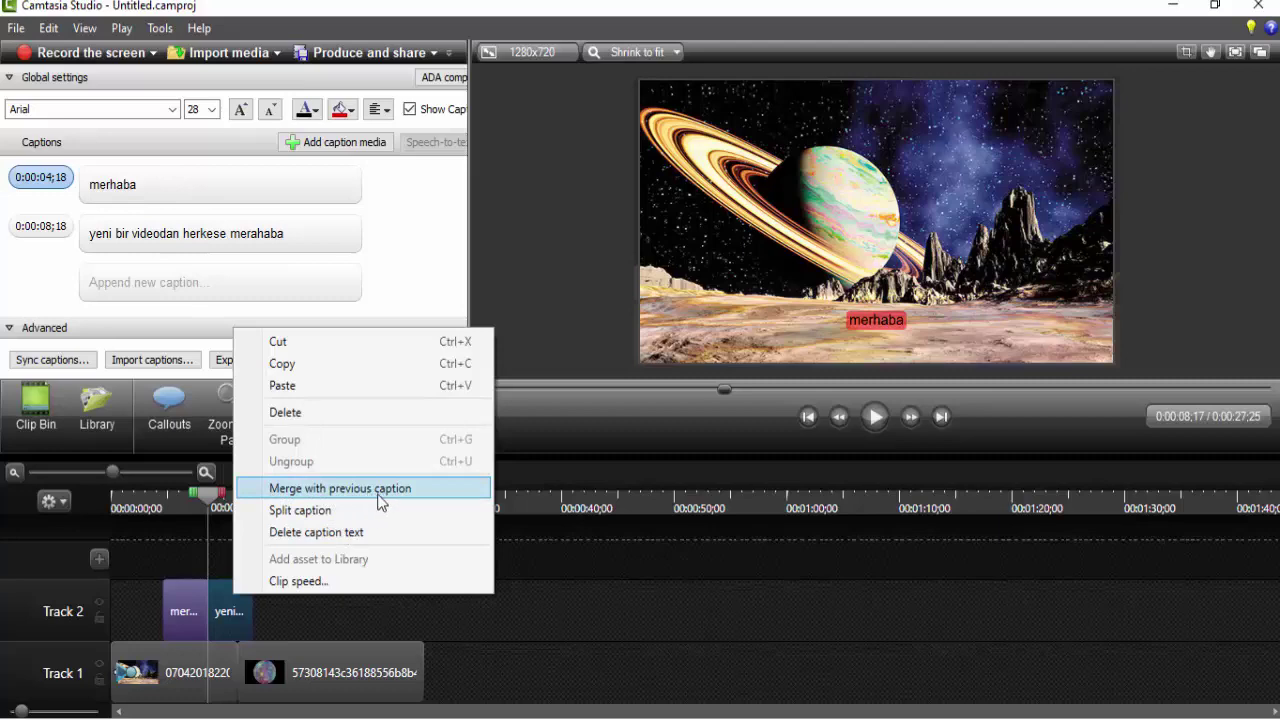
click(402, 490)
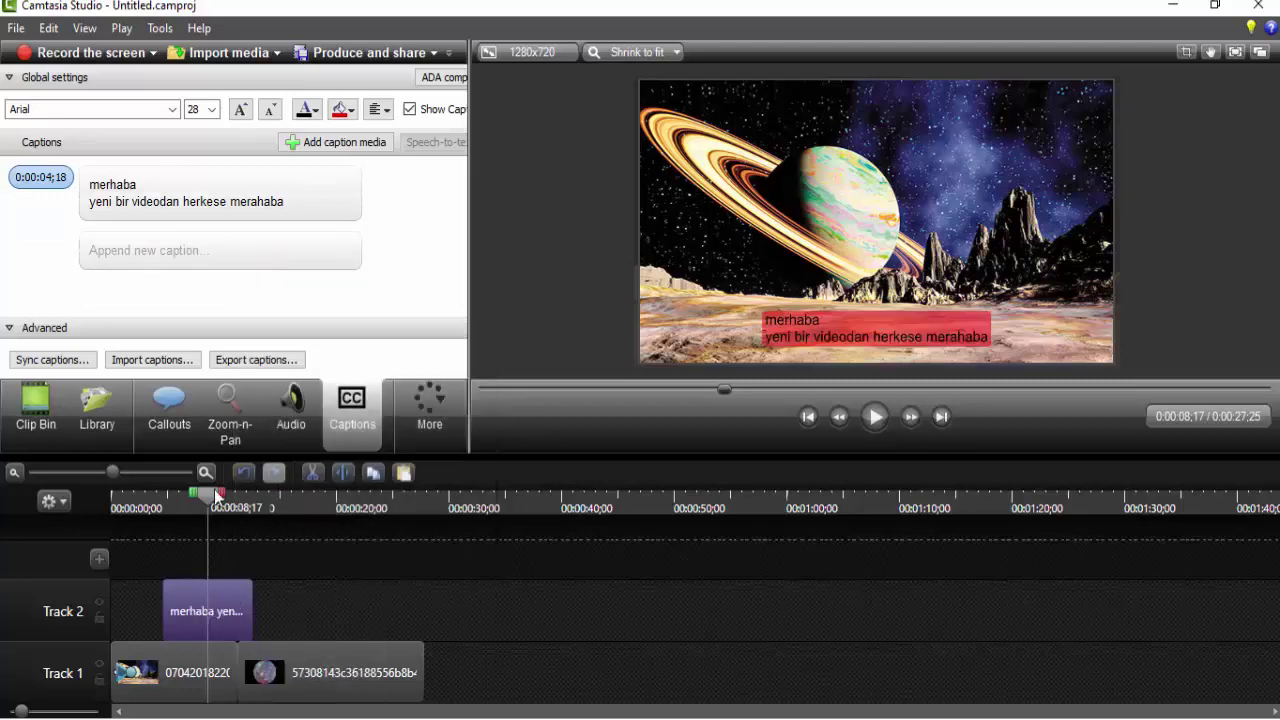
mouse_move(208, 500)
mouse_down()
mouse_move(237, 540)
mouse_move(212, 536)
mouse_up()
Split the caption at 0:00:08;18 and again, placing the new piece at 0:00:15;05.
right_click(217, 620)
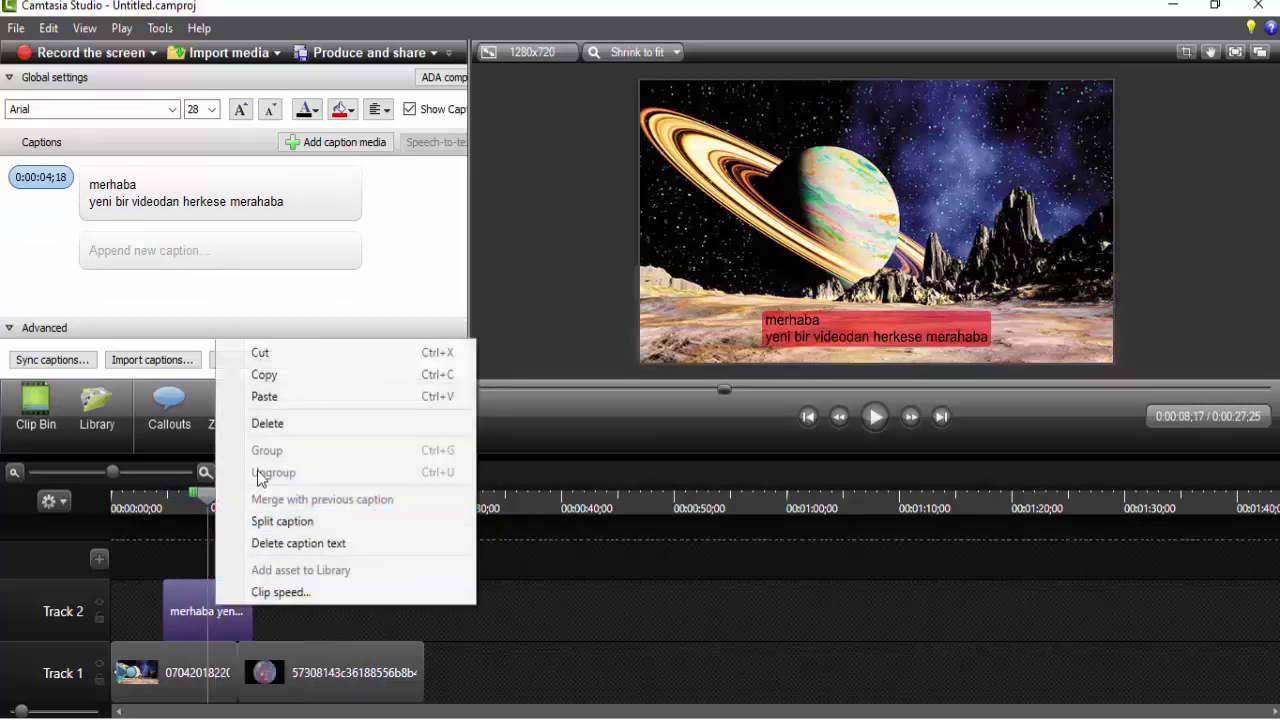
click(305, 520)
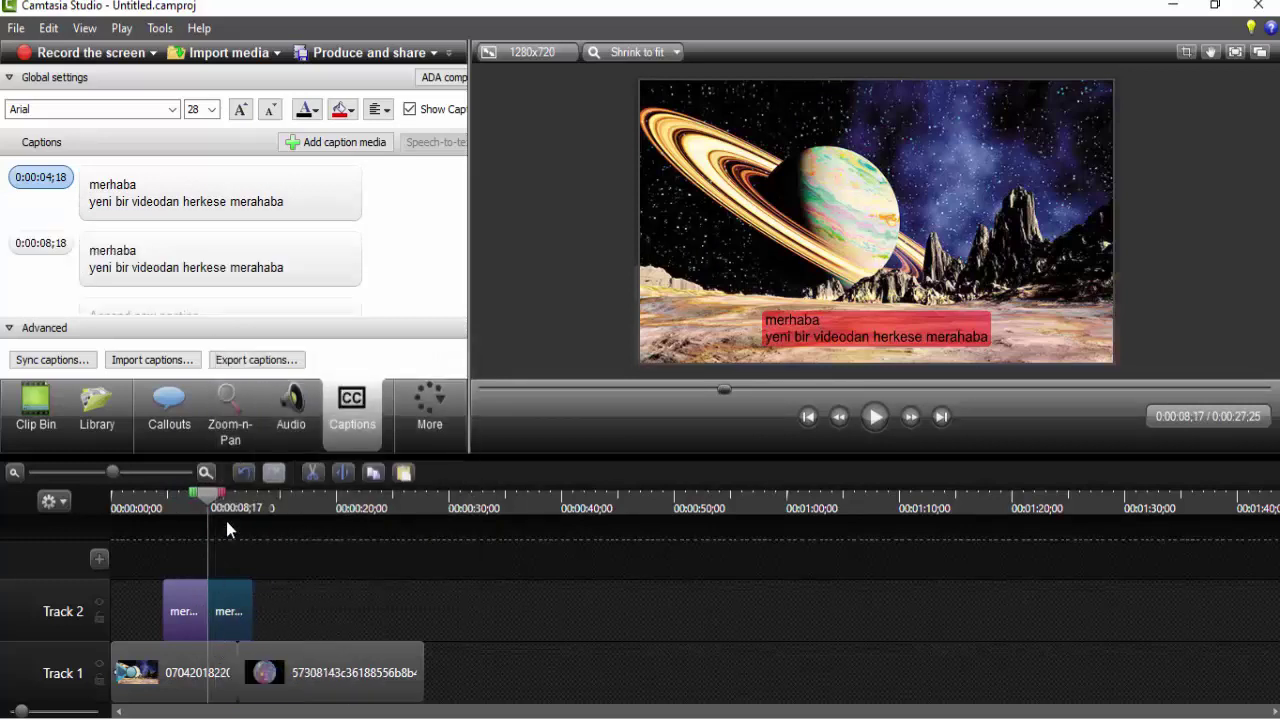
click(211, 505)
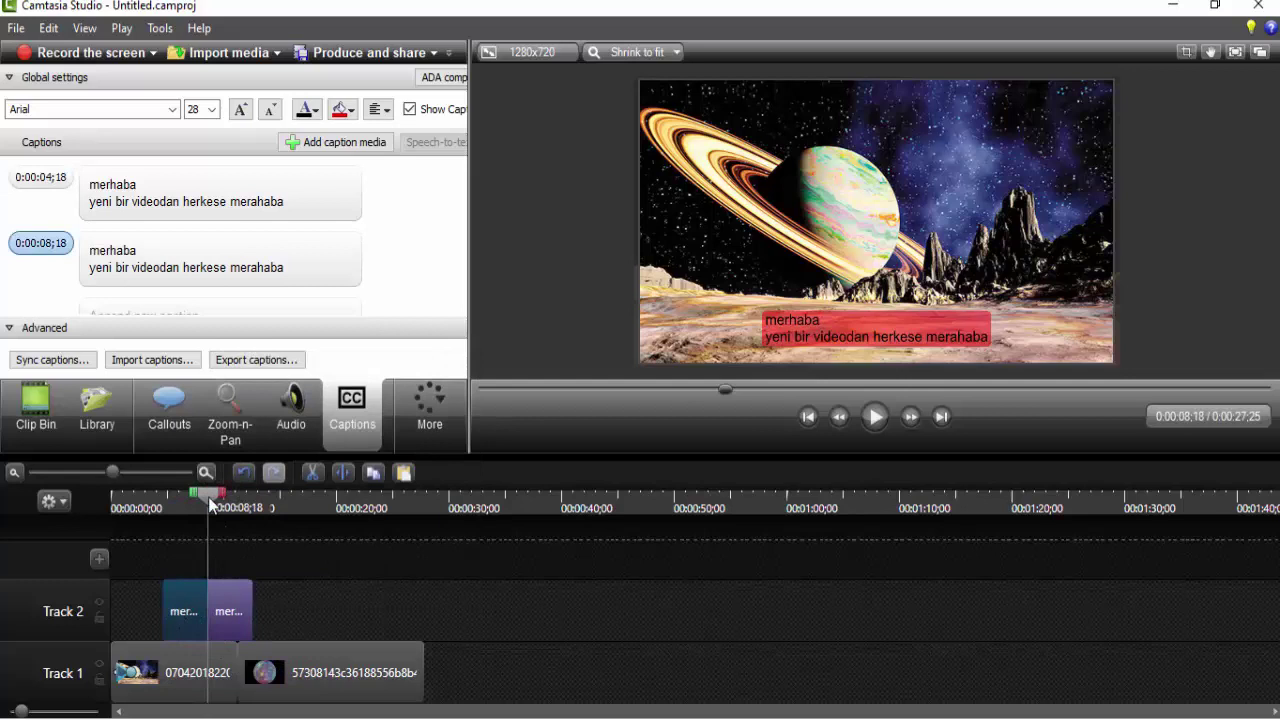
drag(209, 500, 210, 499)
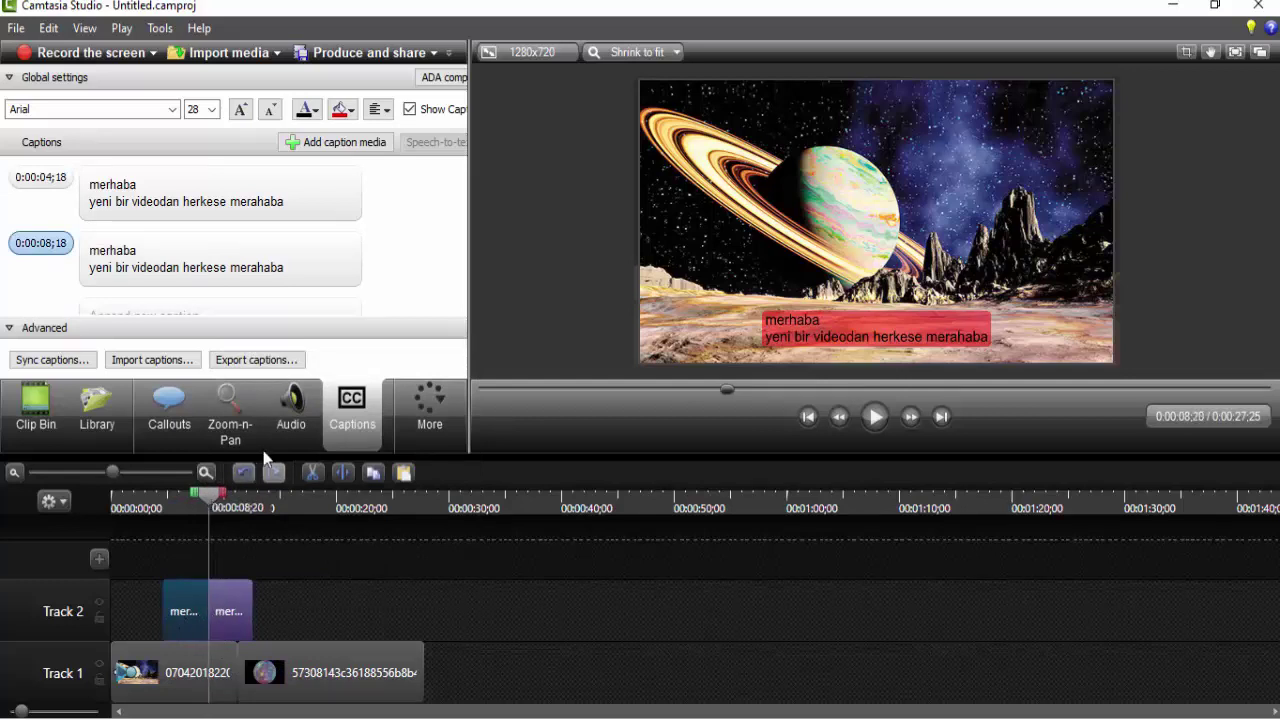
click(343, 477)
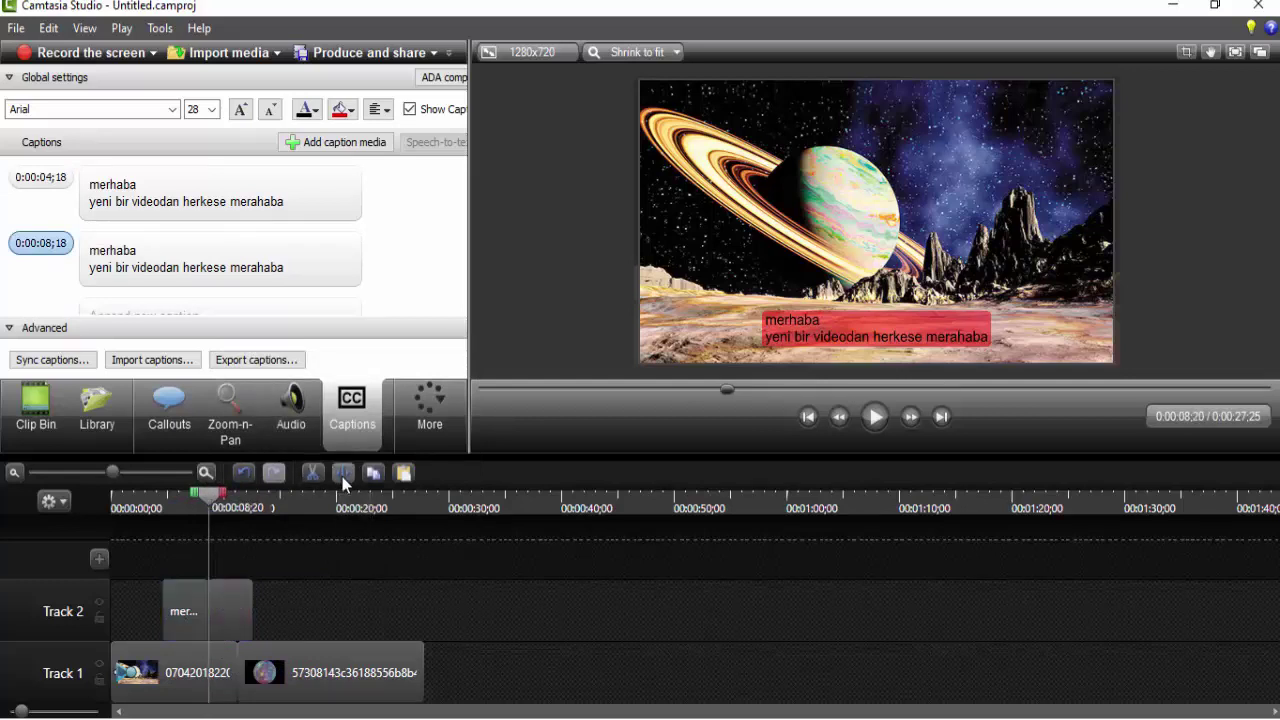
drag(230, 611, 302, 611)
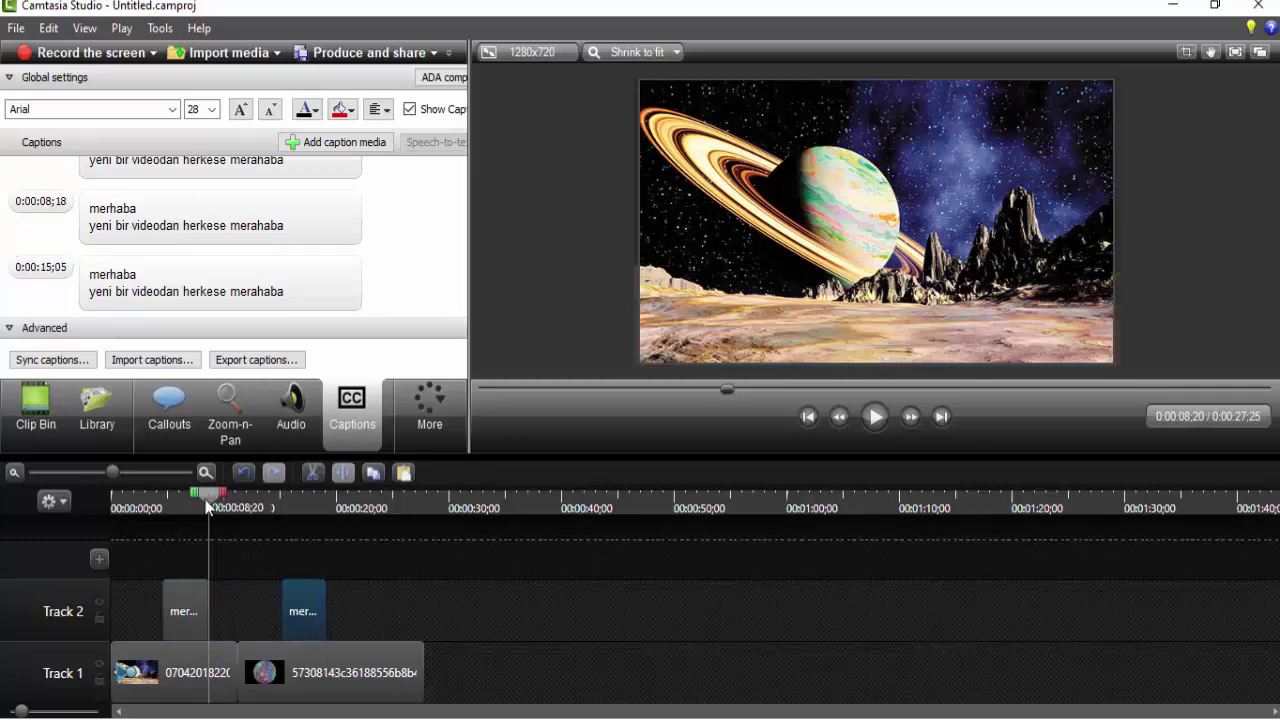
drag(208, 507, 166, 558)
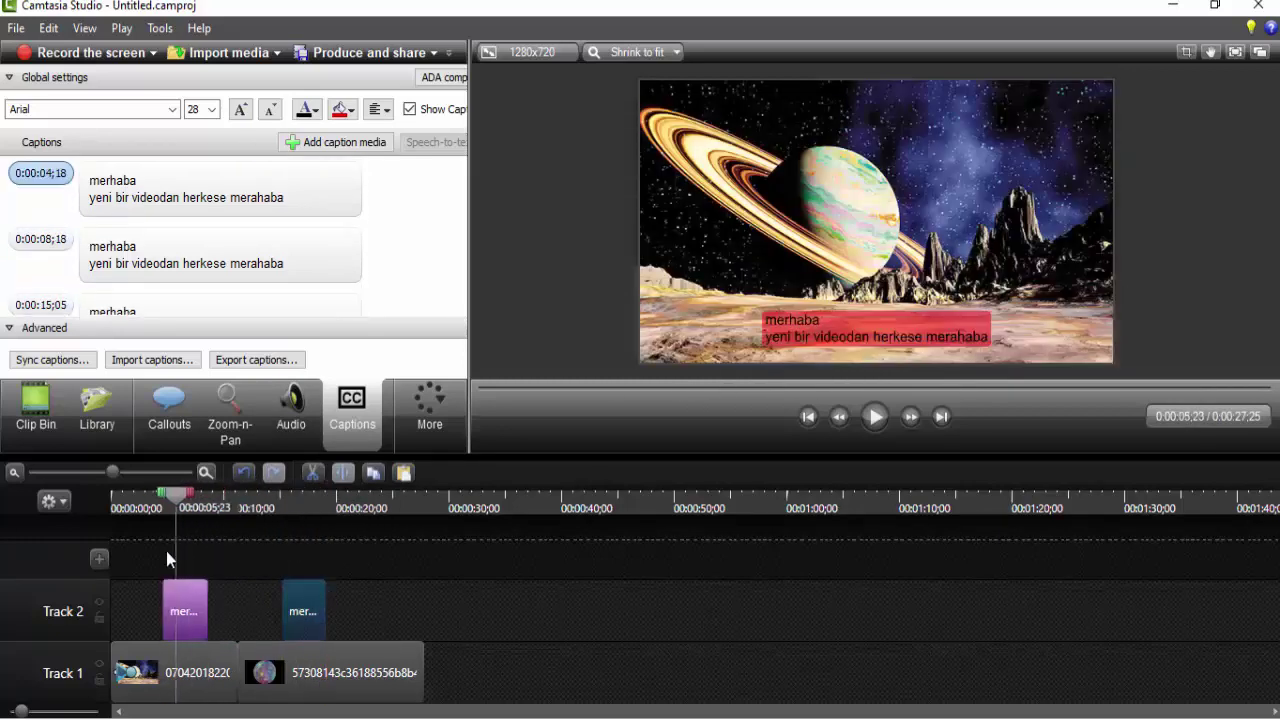
click(255, 262)
triple_click(256, 262)
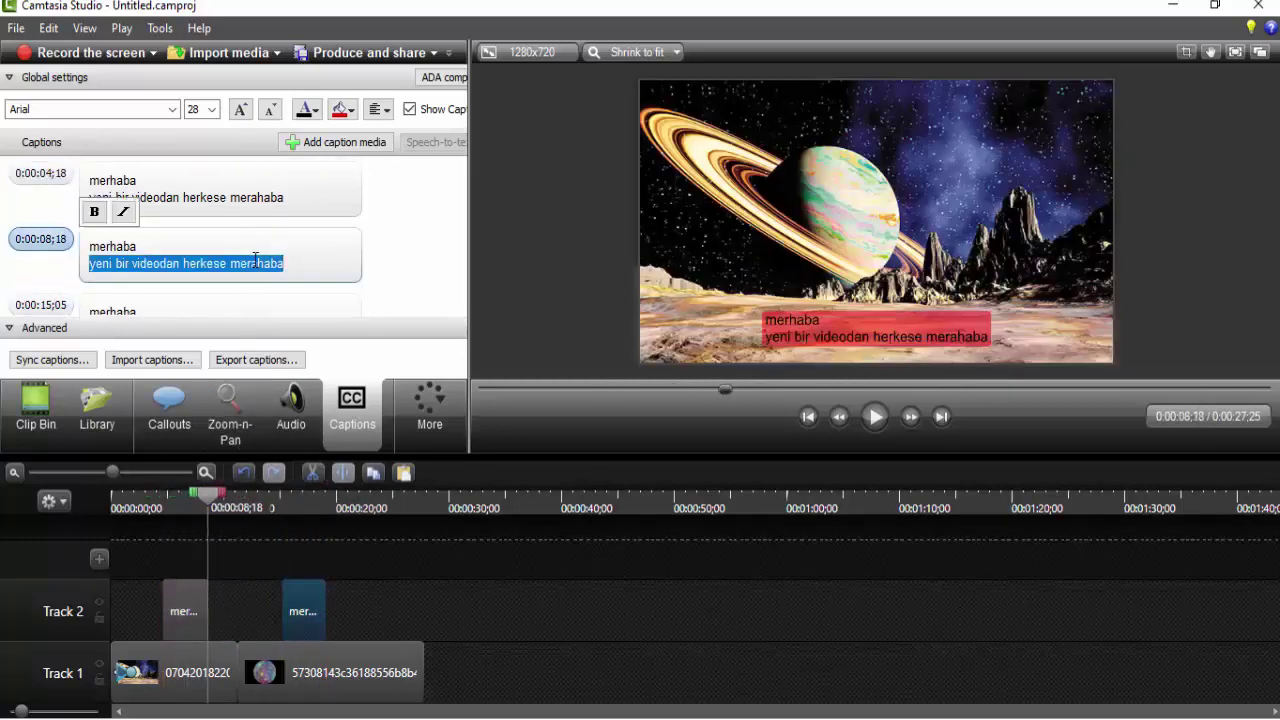
click(210, 511)
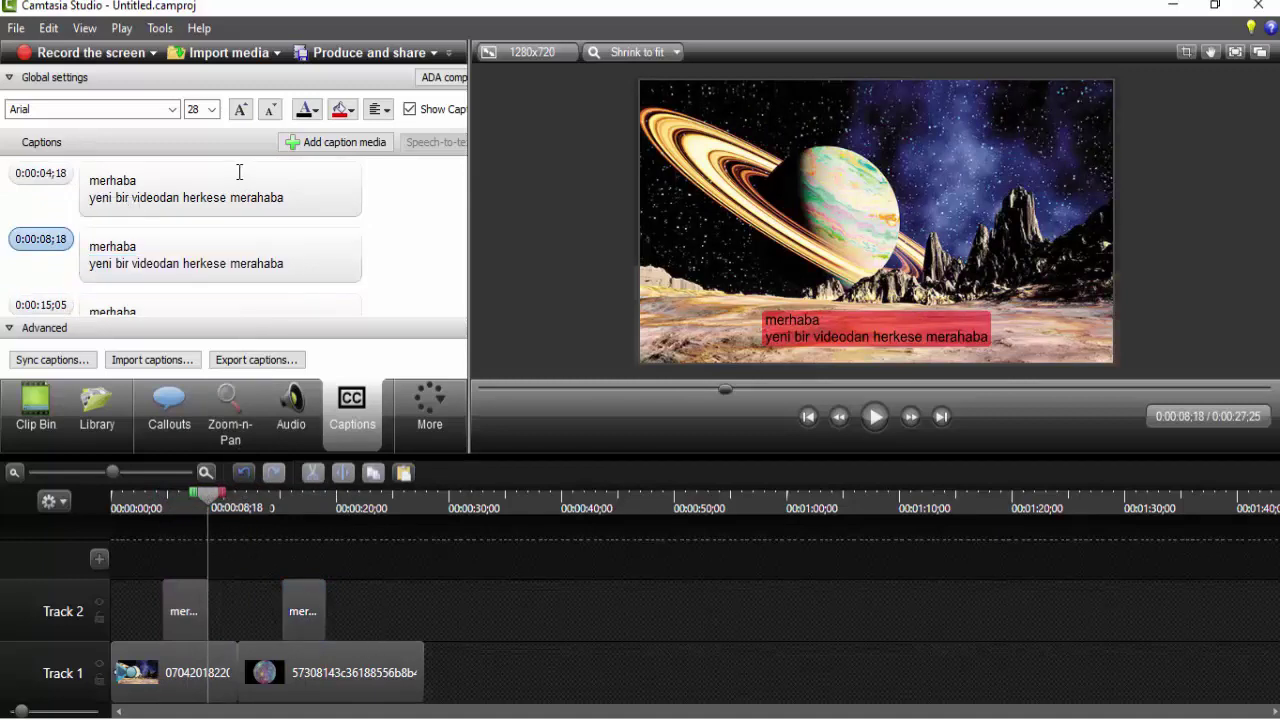
Set the caption font to Adobe Fan Heiti Std B.
click(172, 109)
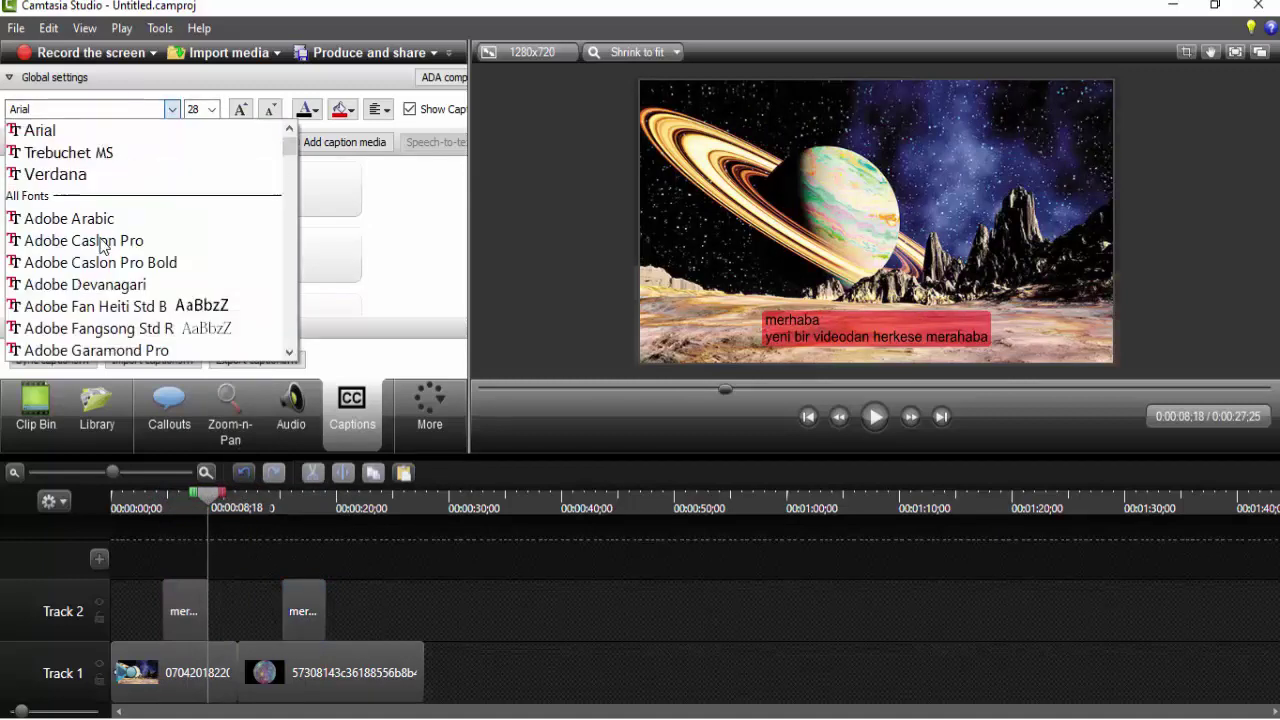
click(95, 306)
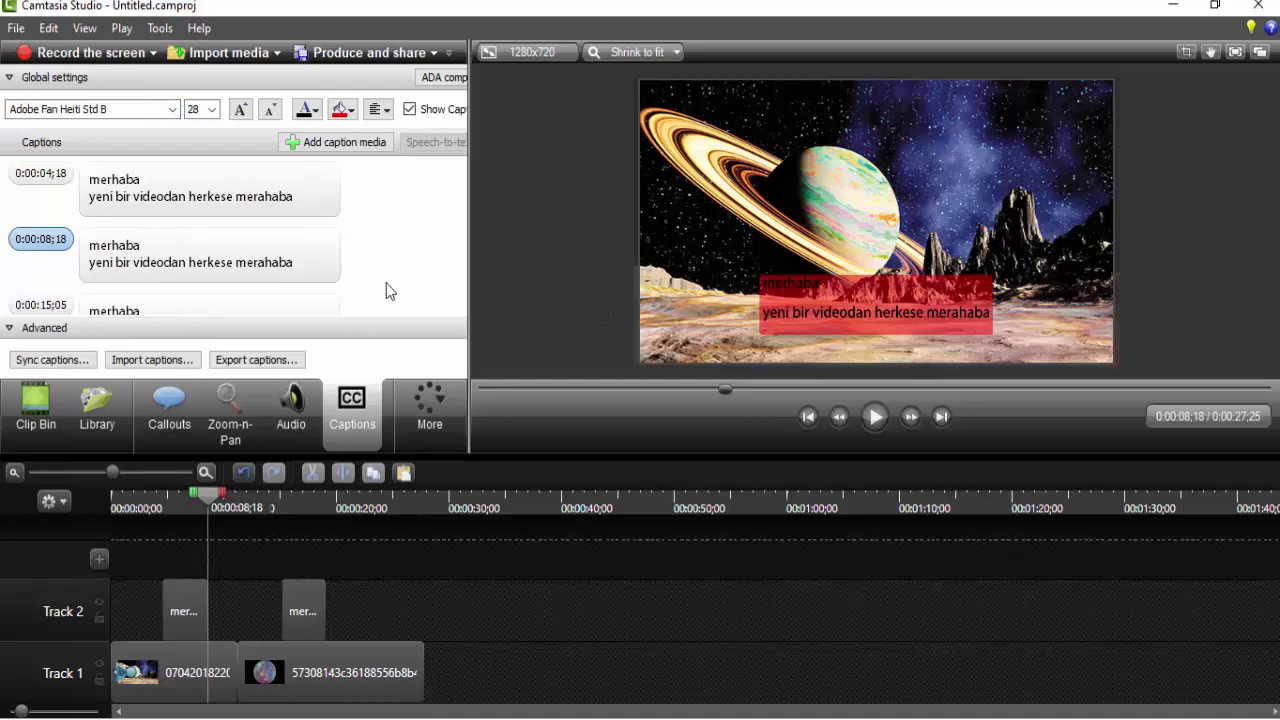
click(291, 262)
drag(311, 263, 90, 238)
click(135, 205)
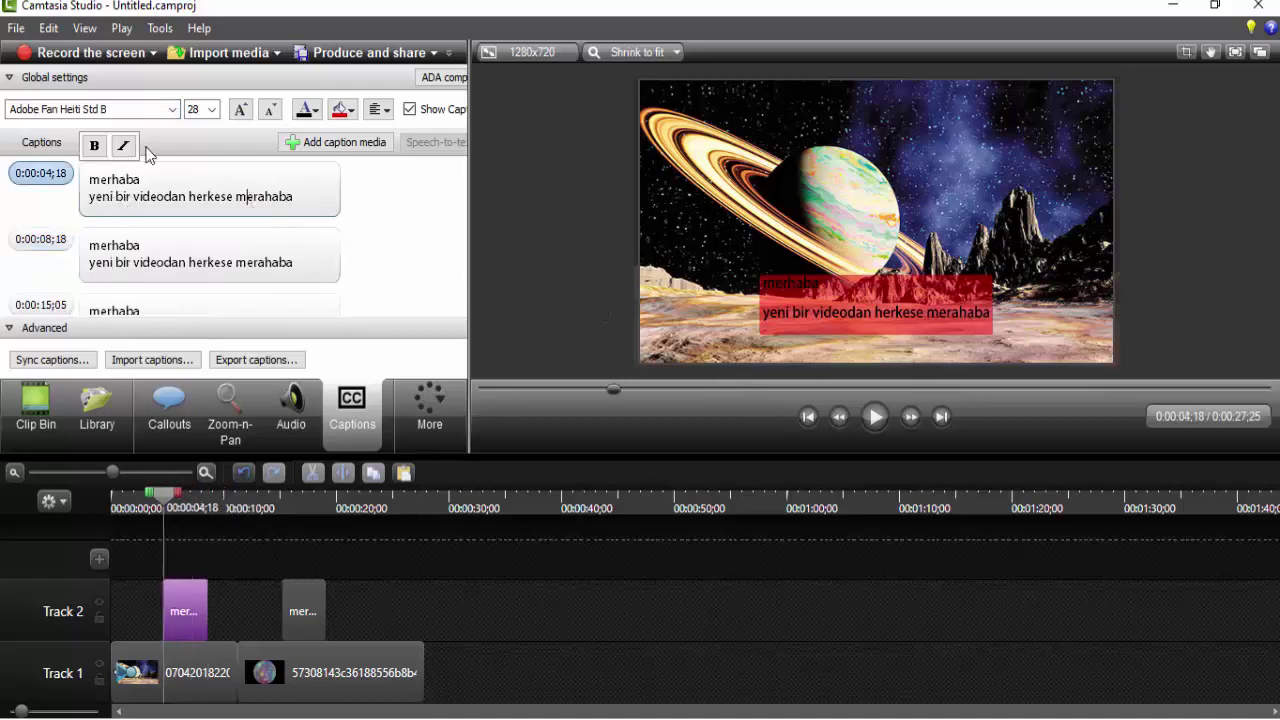
click(171, 111)
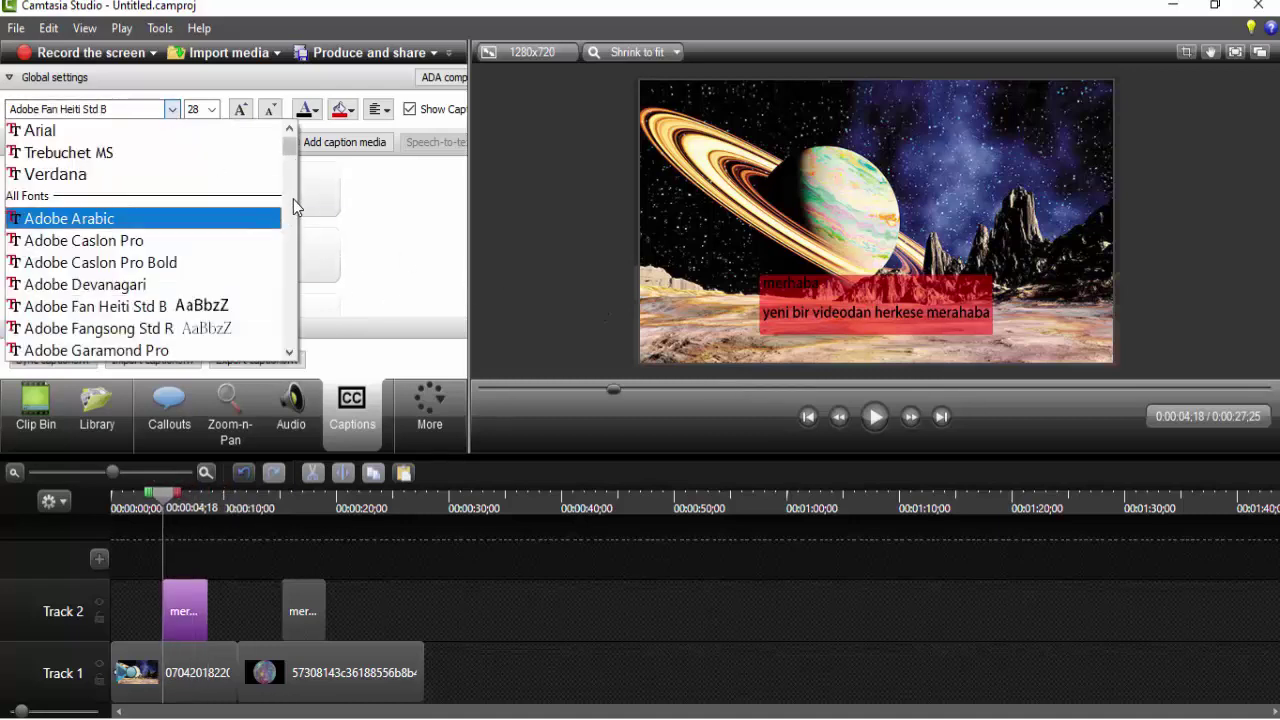
click(212, 306)
Try caption sizes 72 and 28, settling the text at size 24.
click(213, 112)
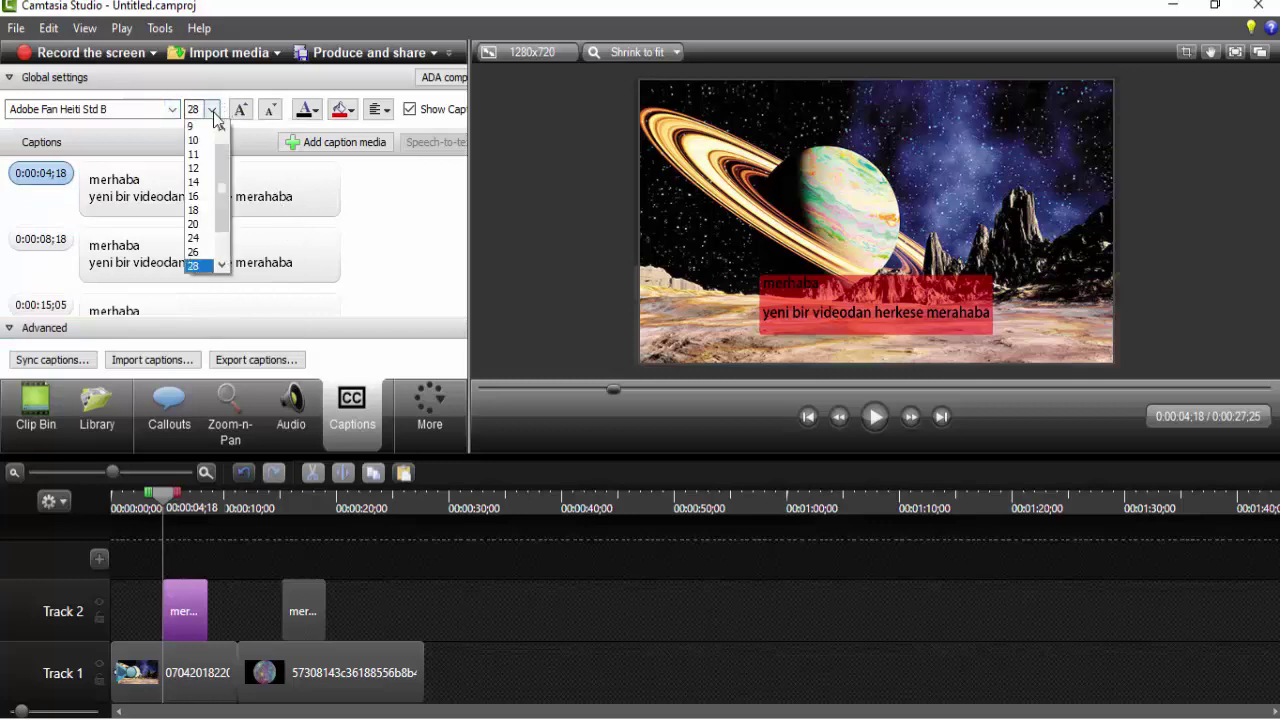
scroll(198, 265, down, 1)
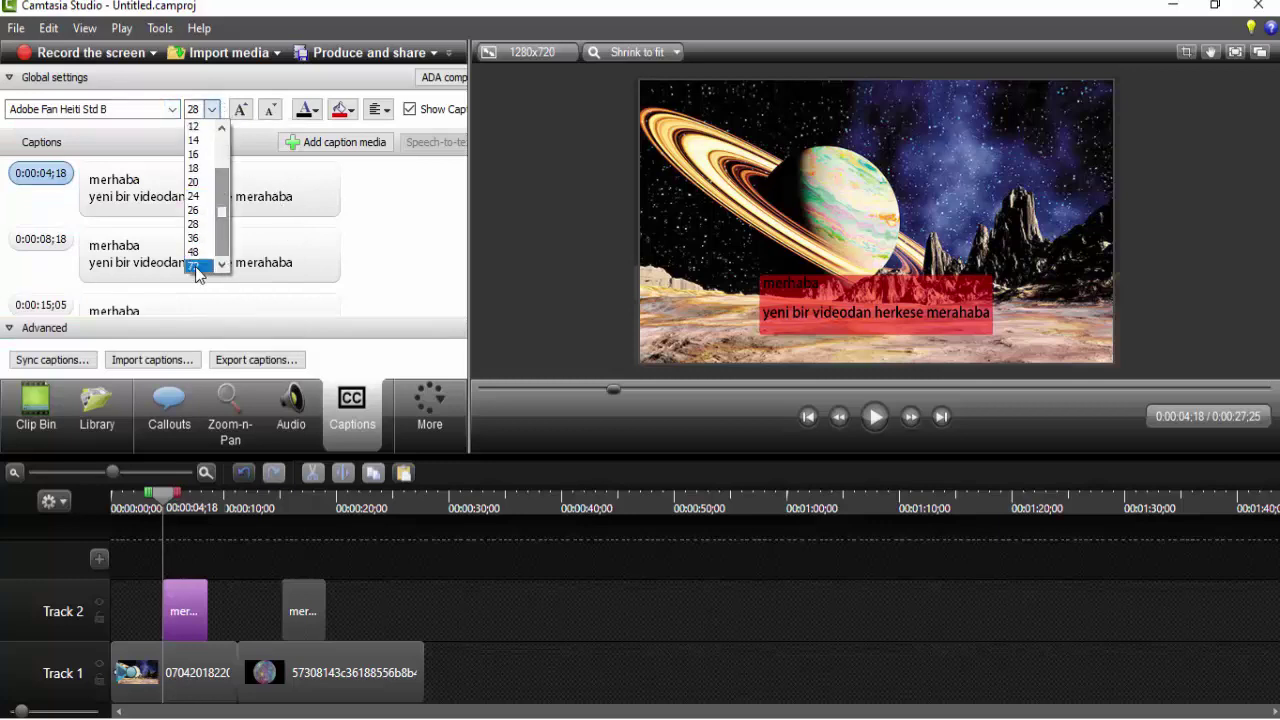
click(197, 267)
click(212, 109)
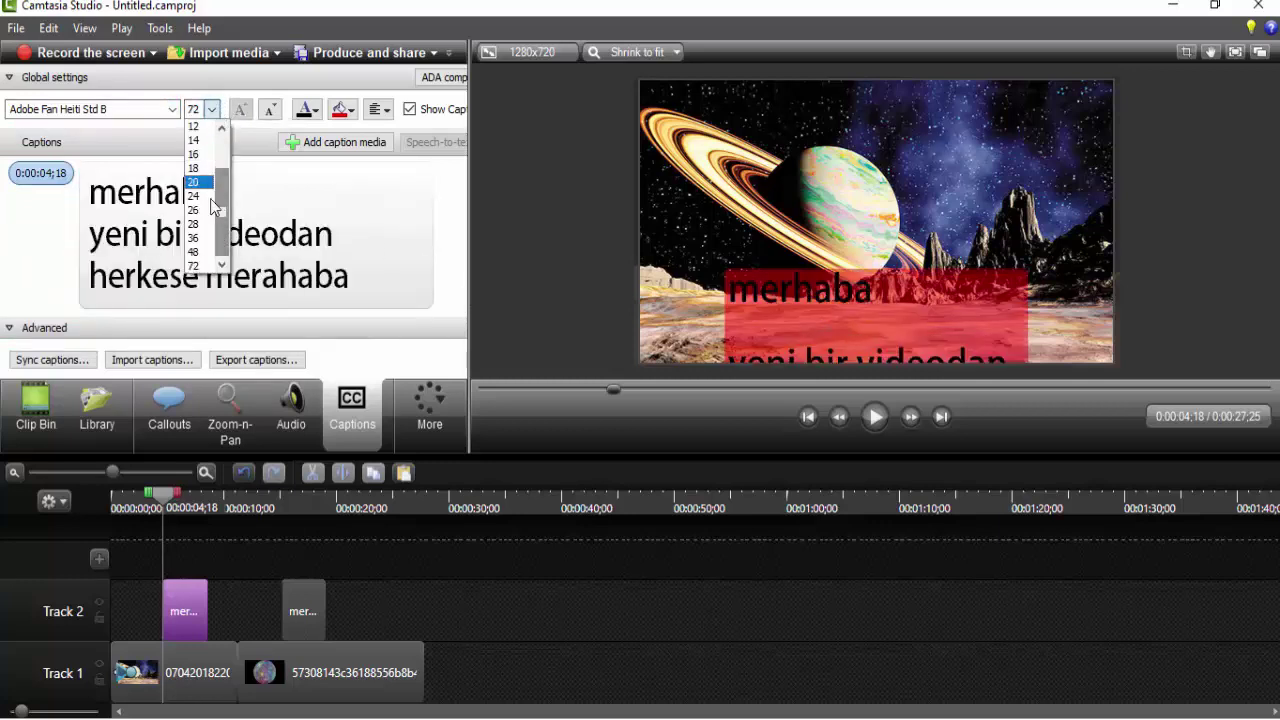
click(205, 196)
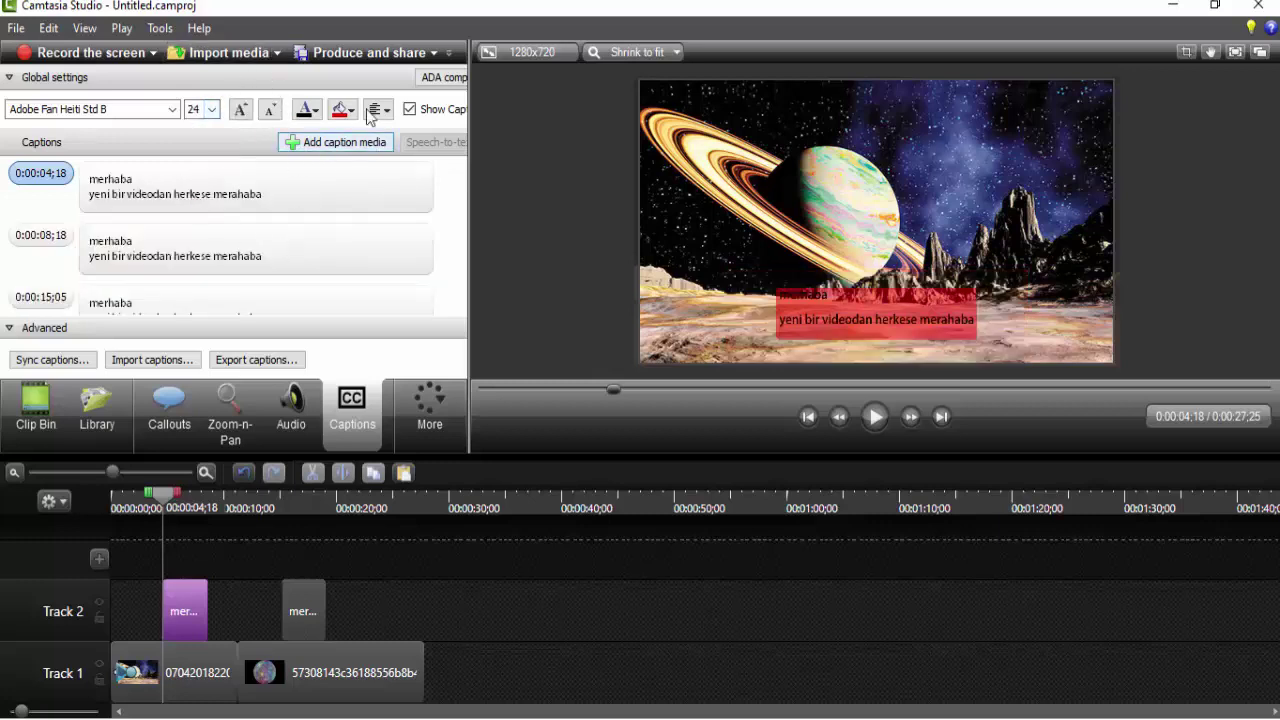
click(241, 109)
click(241, 109)
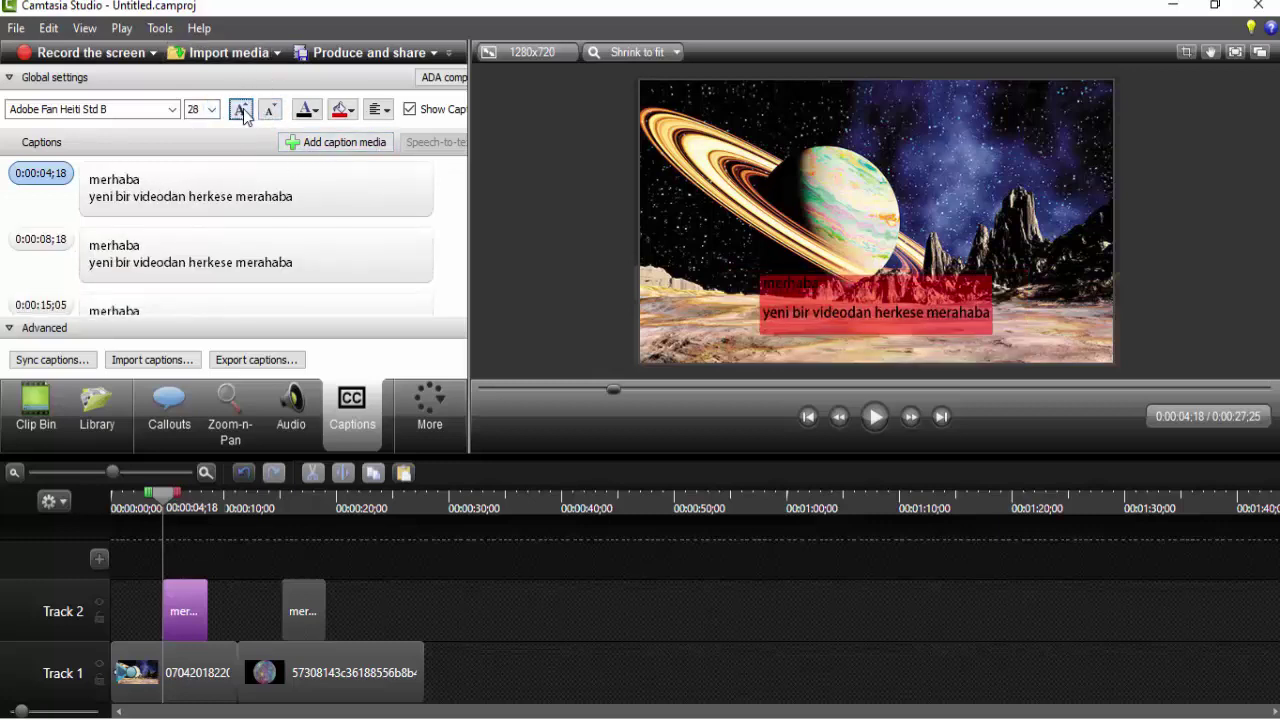
click(241, 109)
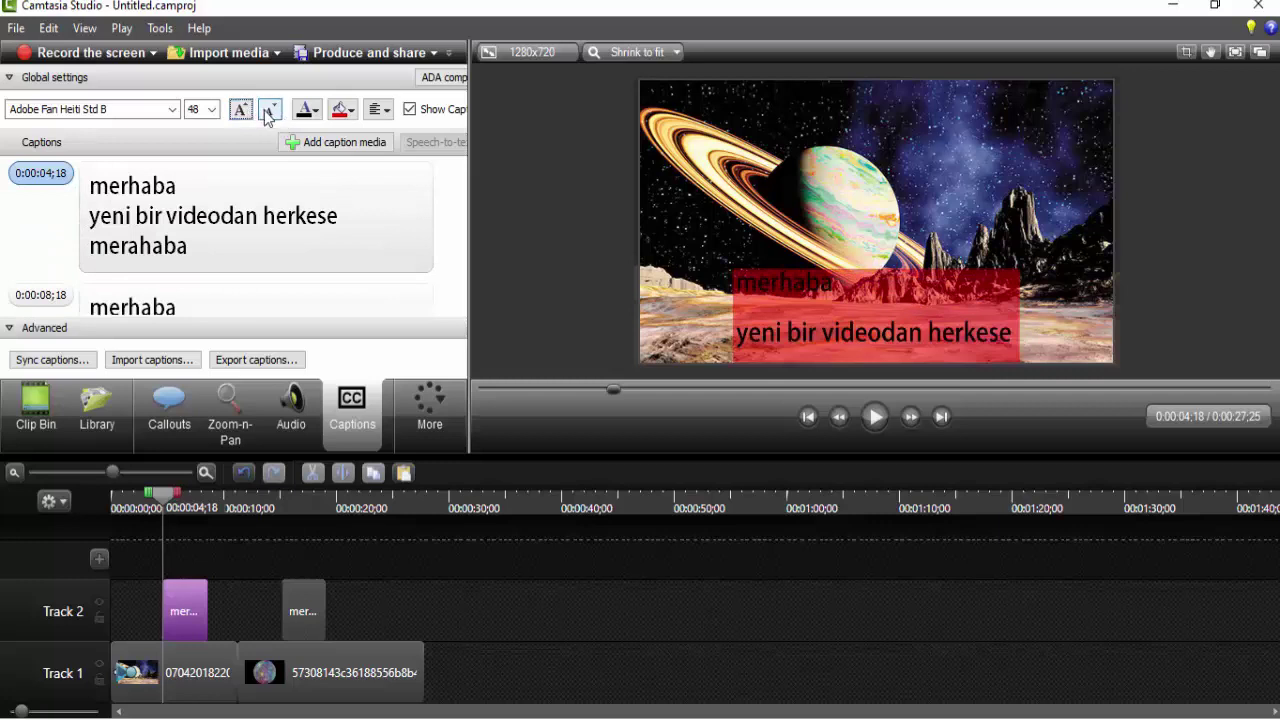
click(268, 109)
click(268, 109)
click(268, 109)
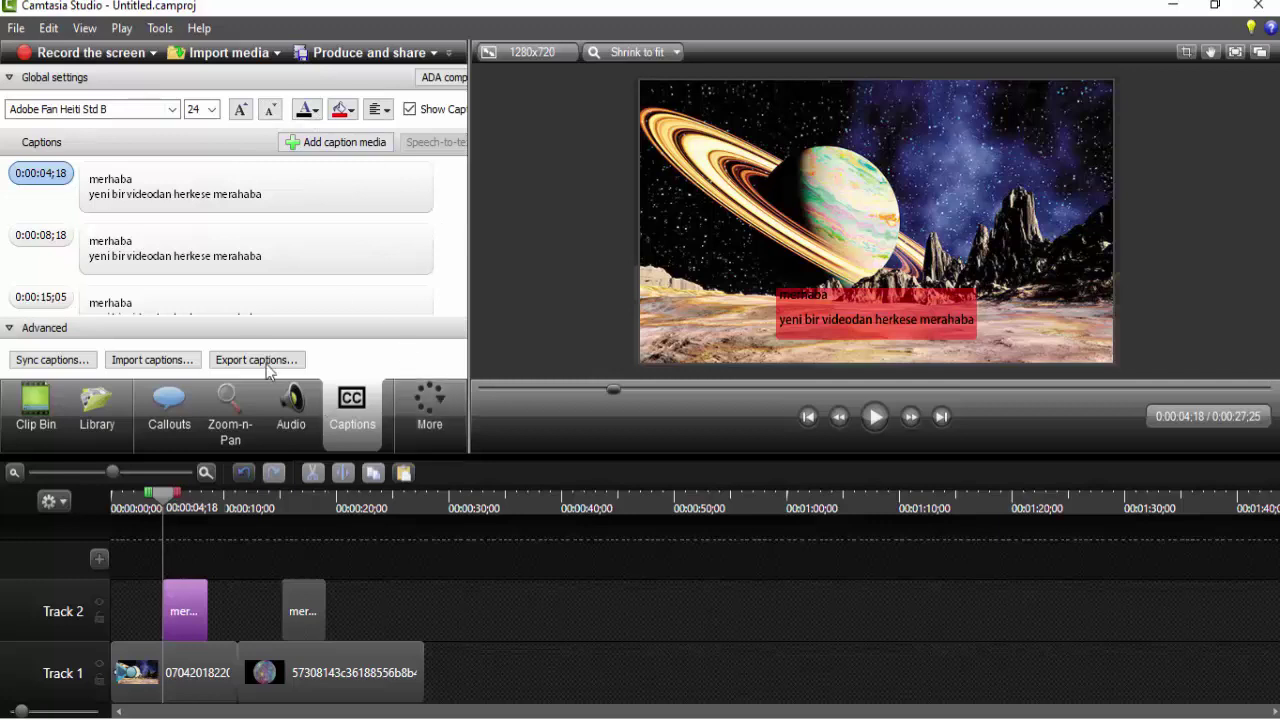
Show the media Library and slide the later merhaba caption on Track 2 up against the first.
click(36, 410)
click(97, 410)
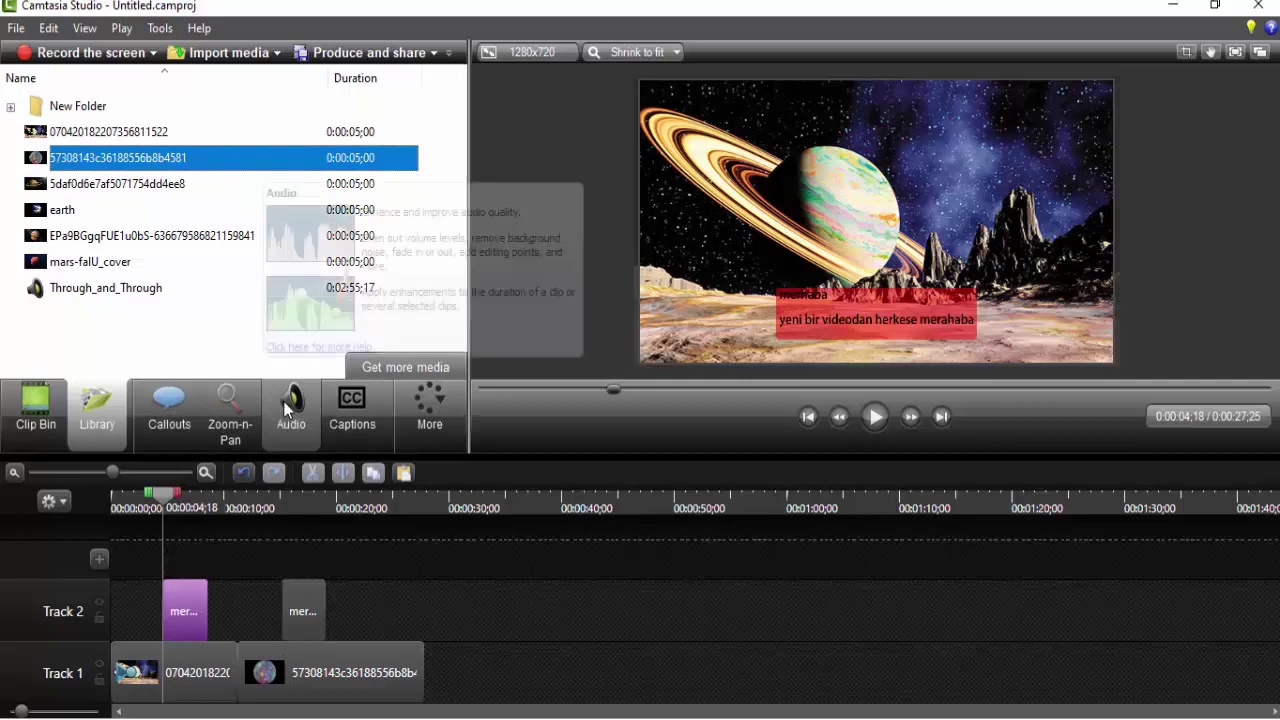
drag(302, 612, 213, 622)
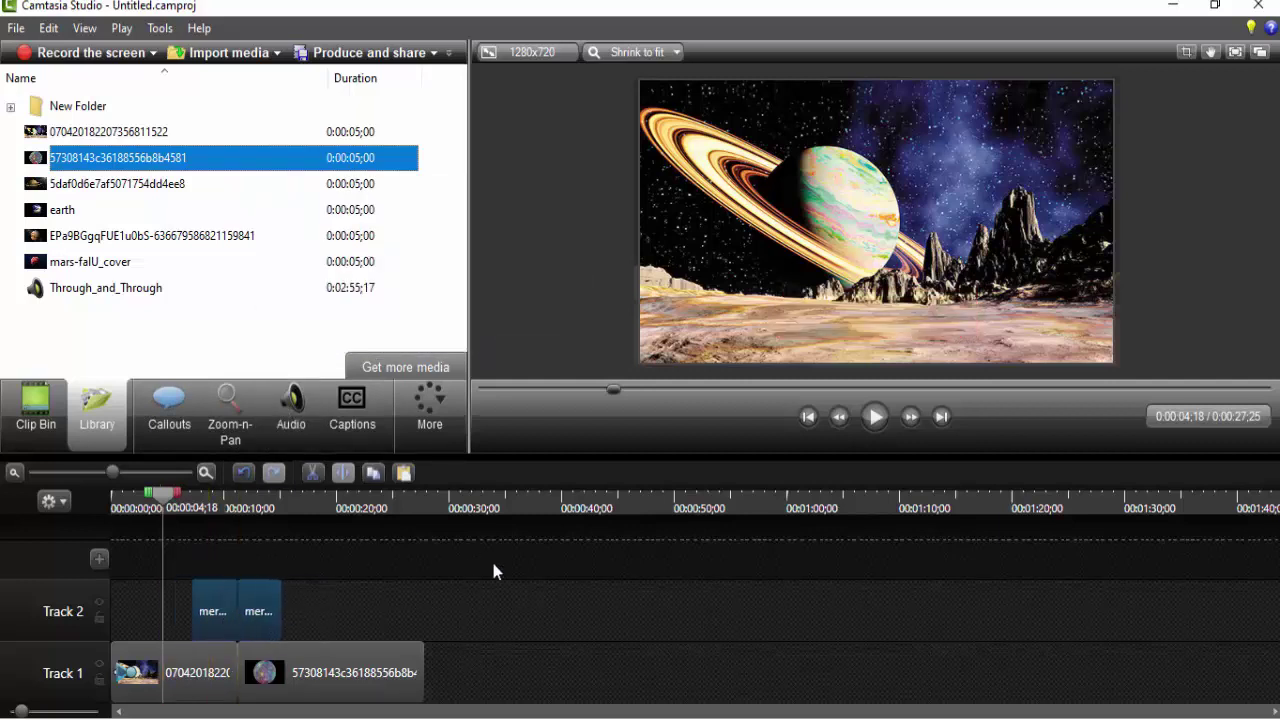
Scrub the playhead from 0:07;05 to 0:11;07 to check the captions over the planet clip.
click(198, 543)
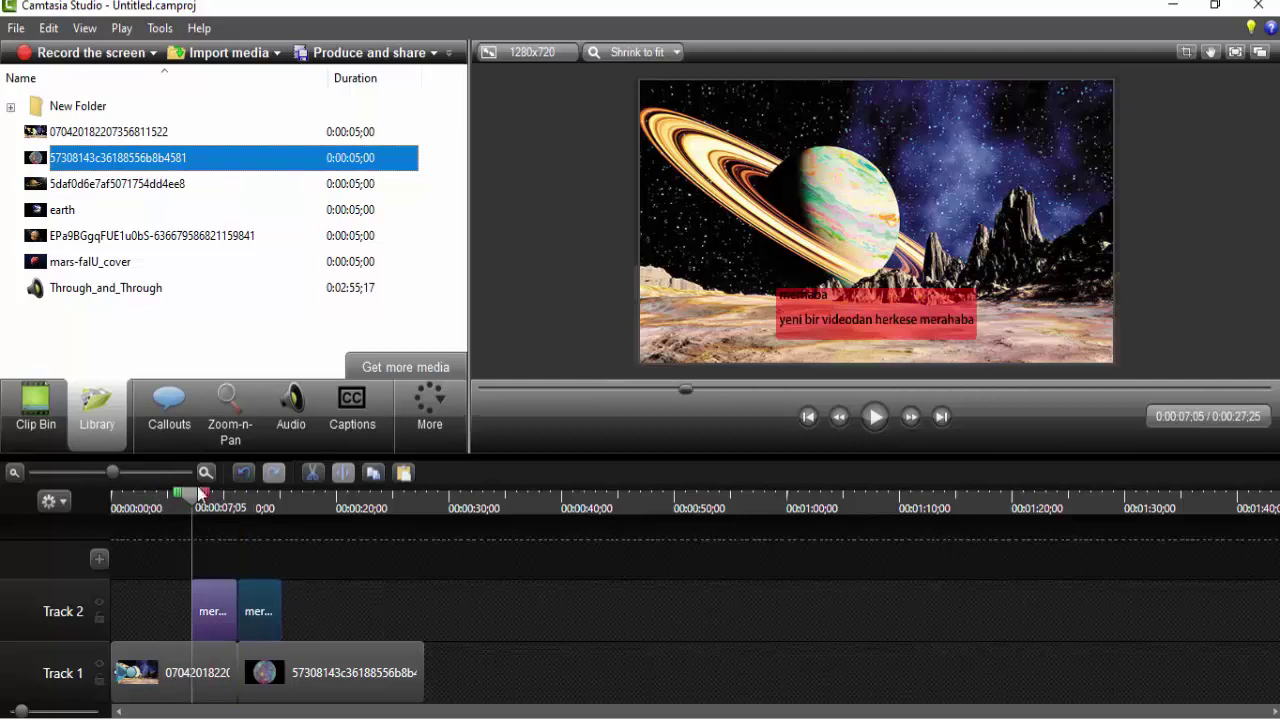
mouse_move(190, 503)
mouse_down()
mouse_move(257, 508)
mouse_move(183, 515)
mouse_up()
mouse_move(190, 500)
mouse_down()
mouse_move(257, 508)
mouse_move(127, 568)
mouse_up()
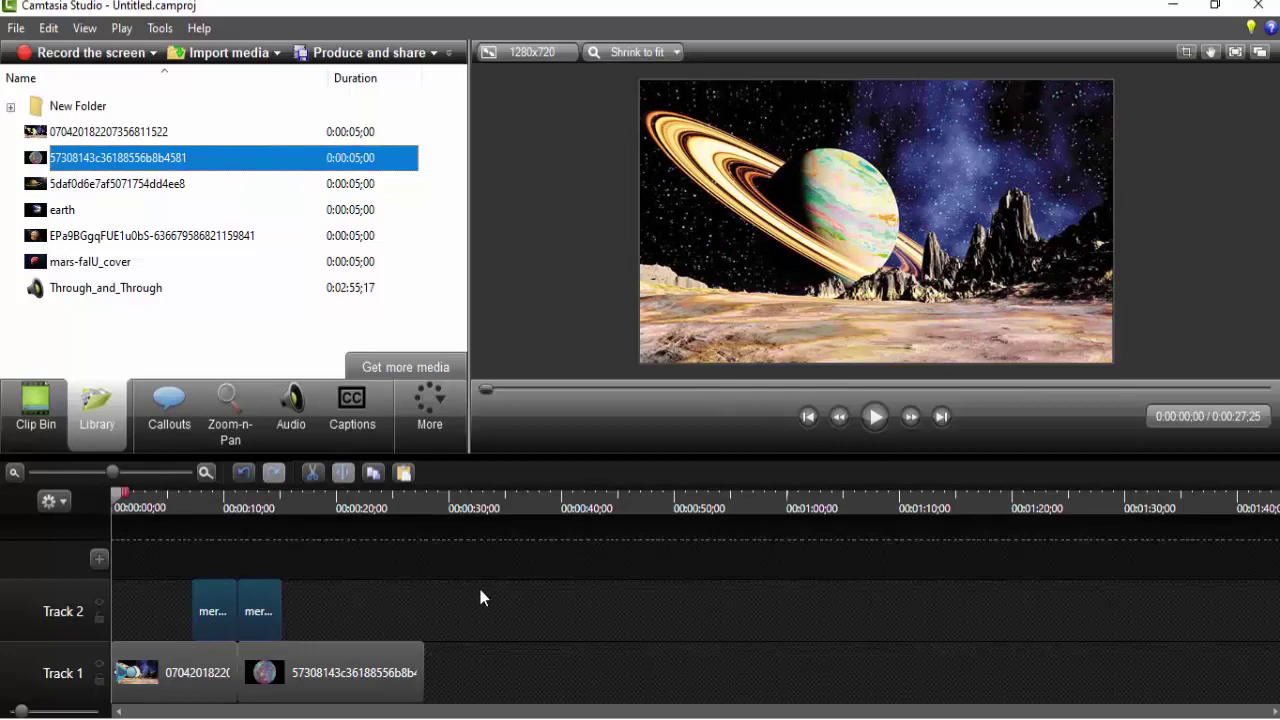